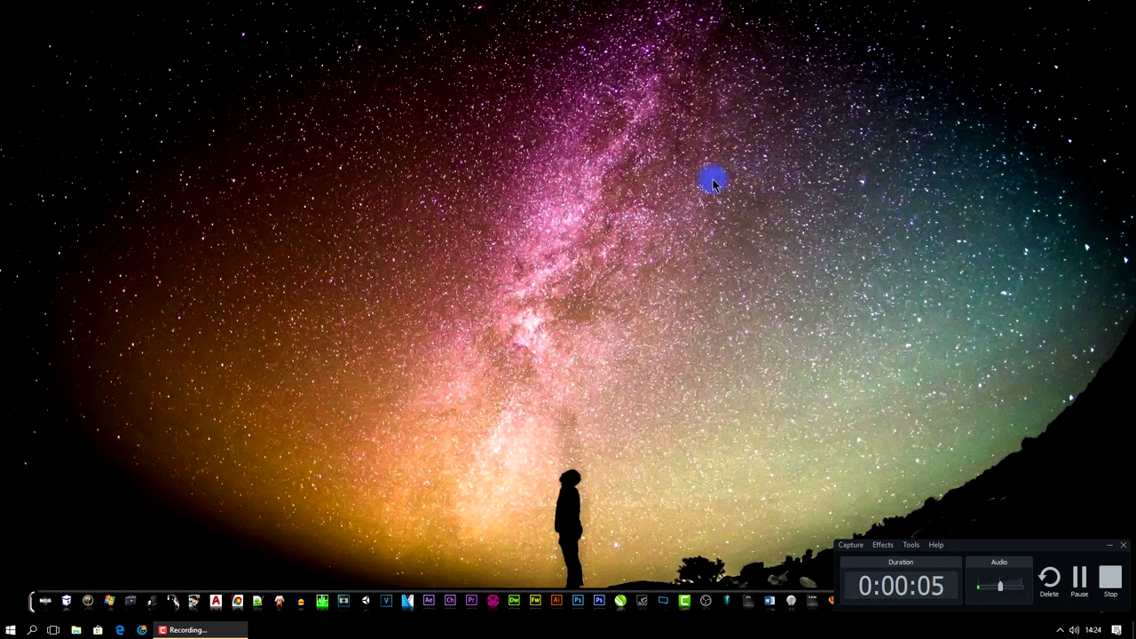
# Start Word, create the blank document Documento1, and briefly open and dismiss the Table options.
pyautogui.click(773, 604)
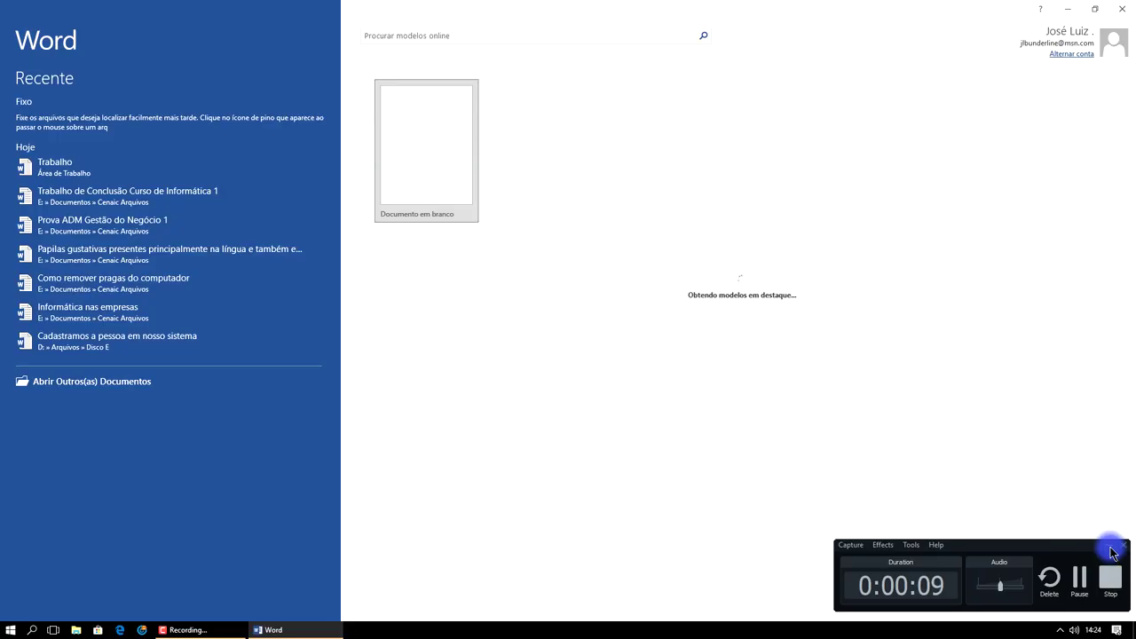
pyautogui.click(437, 120)
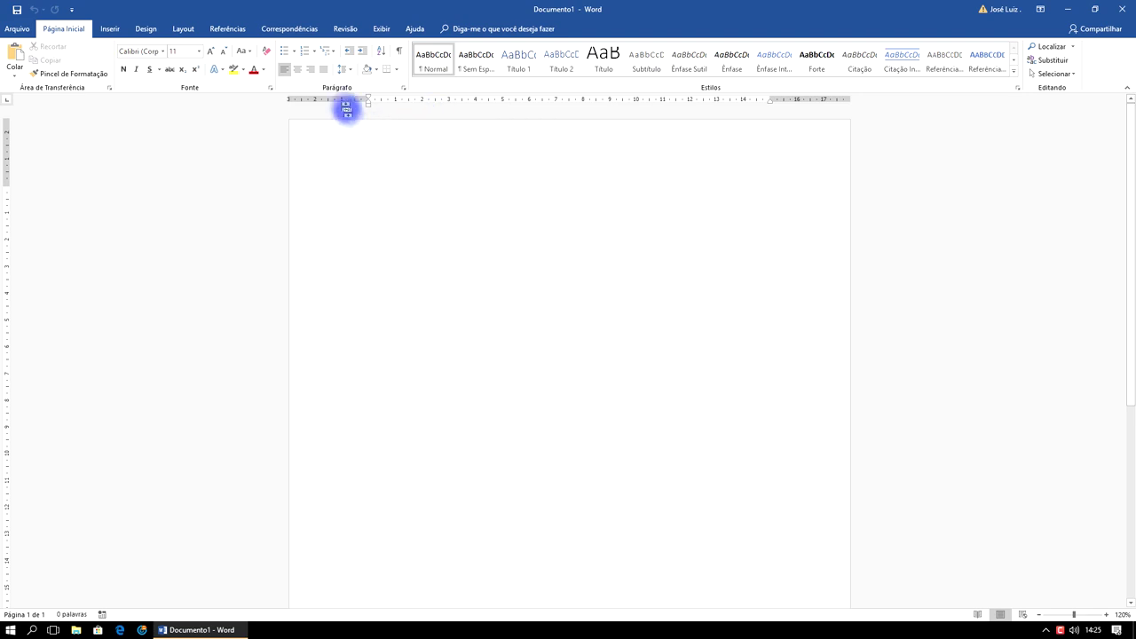
pyautogui.click(110, 29)
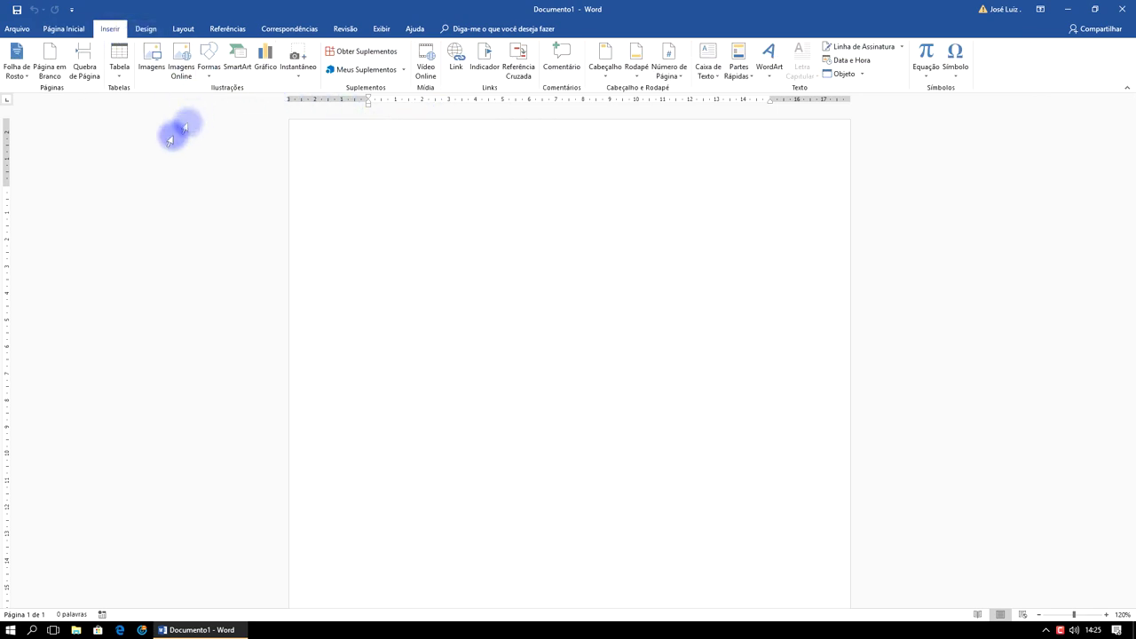
pyautogui.click(126, 73)
pyautogui.click(123, 77)
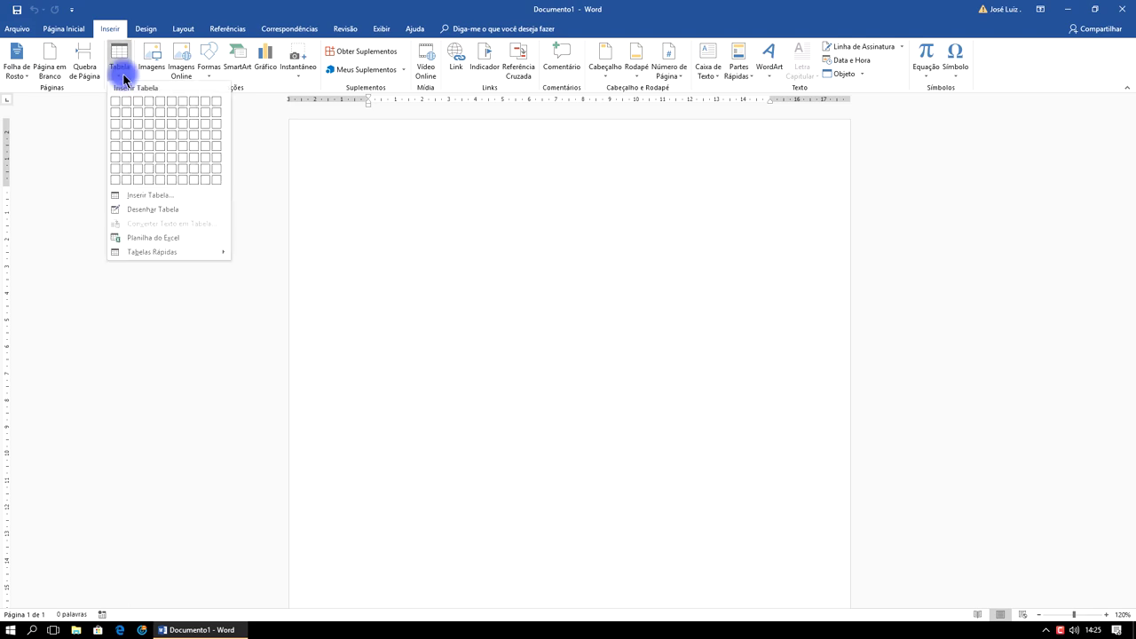
pyautogui.click(177, 345)
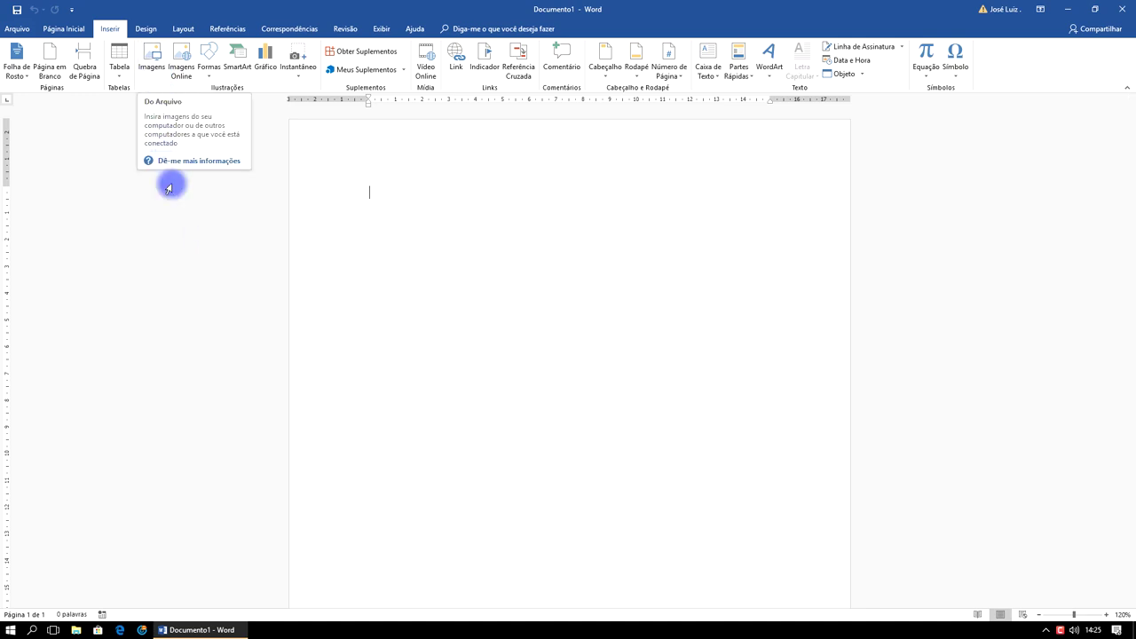
# Choose the rectangle from the Formas shapes gallery.
pyautogui.click(163, 157)
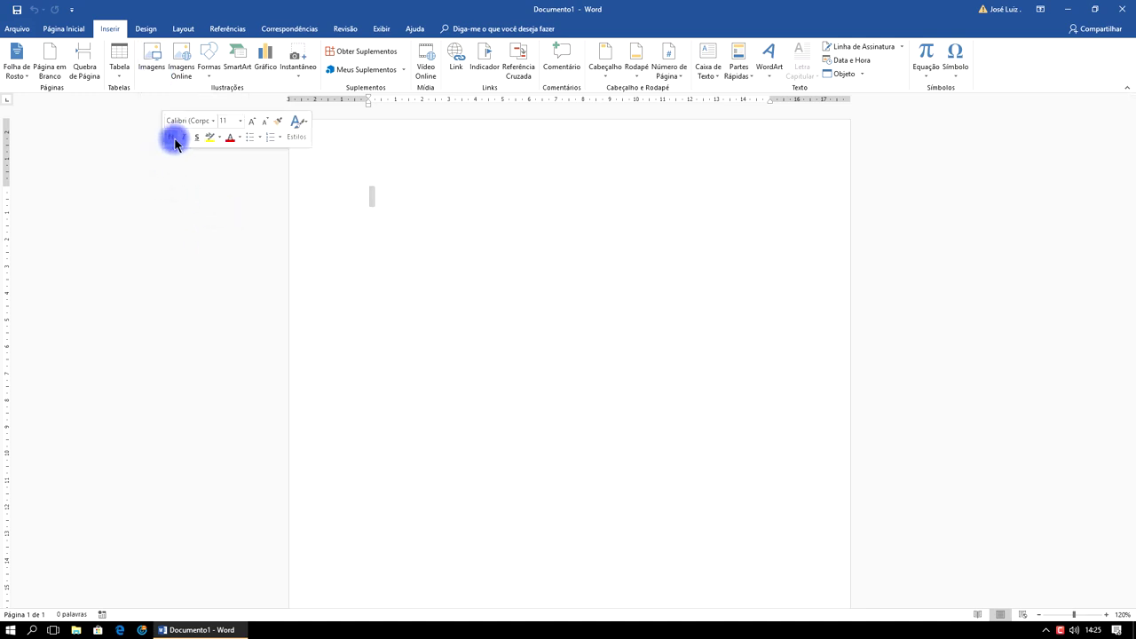
pyautogui.click(208, 66)
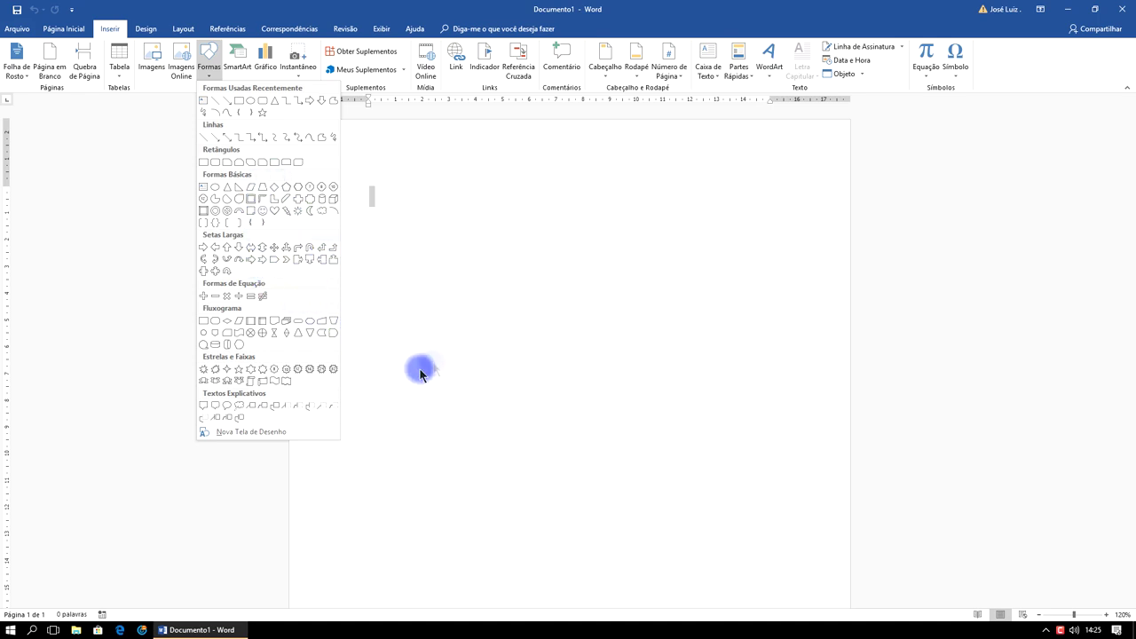
pyautogui.click(239, 102)
# Draw a rectangle near the top left and give it a yellow shape style.
pyautogui.moveTo(363, 179); pyautogui.dragTo(422, 240)
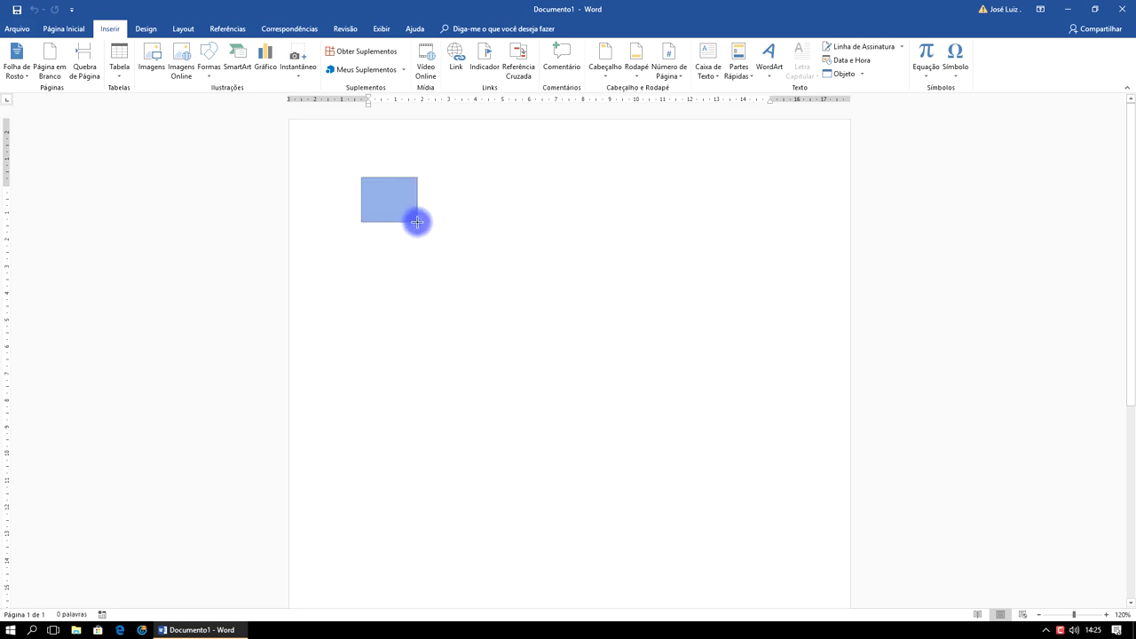
pyautogui.moveTo(422, 240)
pyautogui.mouseDown()
pyautogui.moveTo(516, 267)
pyautogui.moveTo(501, 277)
pyautogui.moveTo(430, 225)
pyautogui.mouseUp()
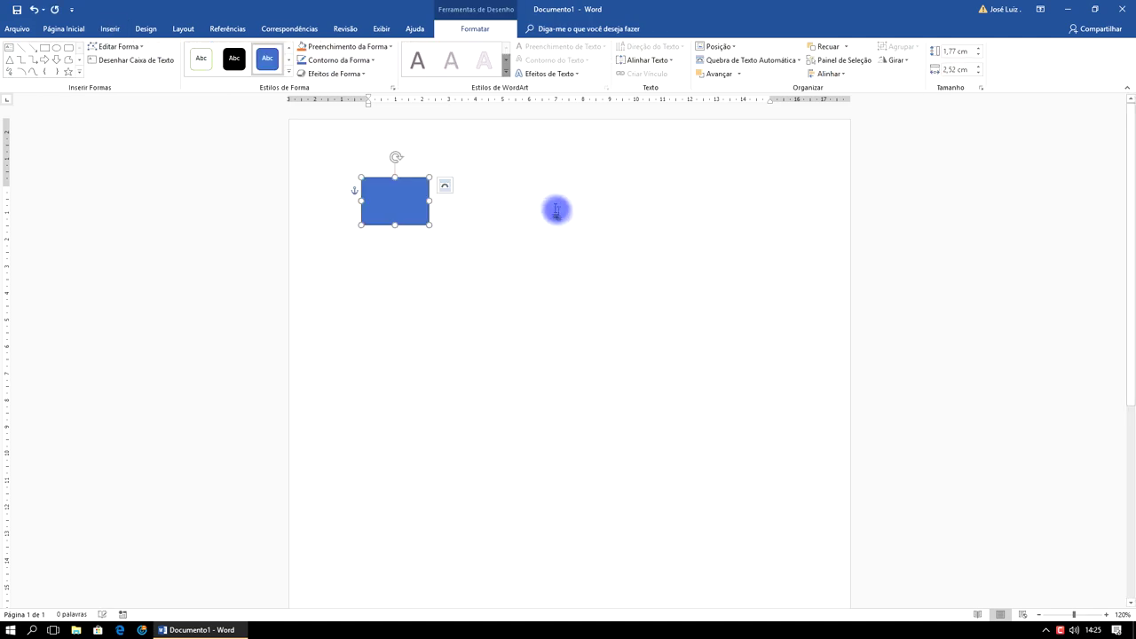
pyautogui.click(288, 73)
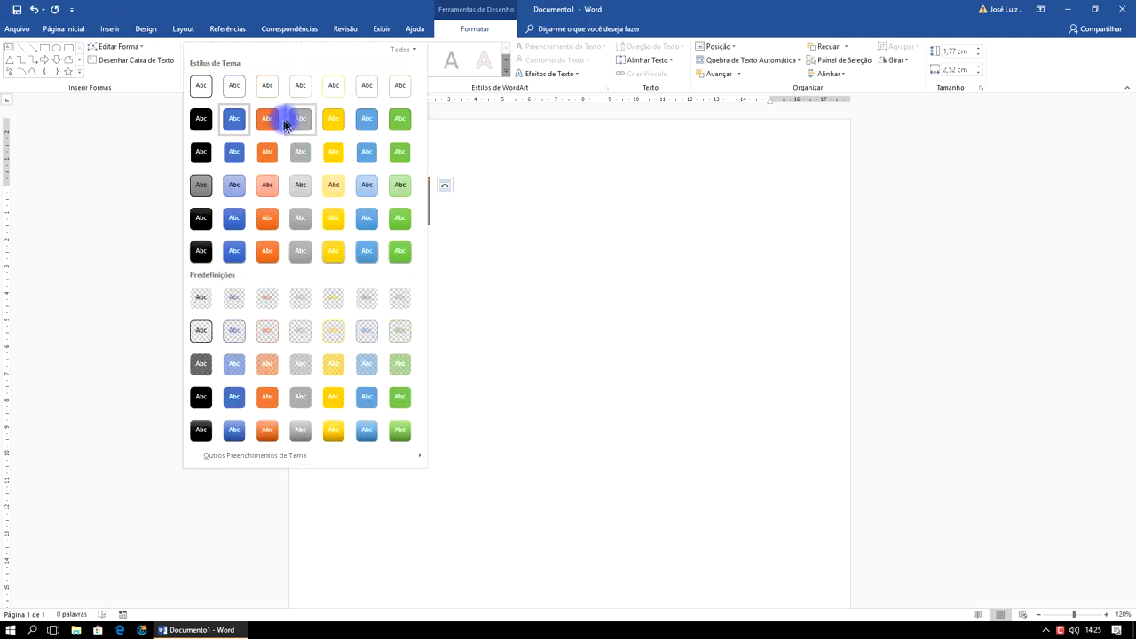
pyautogui.click(267, 118)
pyautogui.click(266, 60)
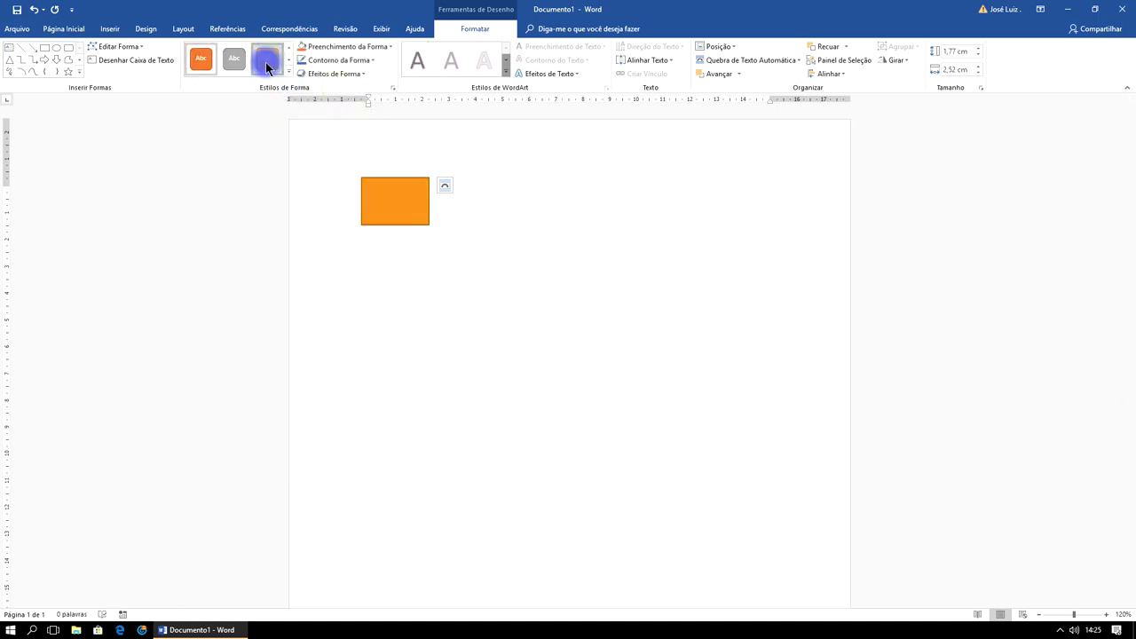
# Give the rectangle a light green 3 pt outline.
pyautogui.click(371, 62)
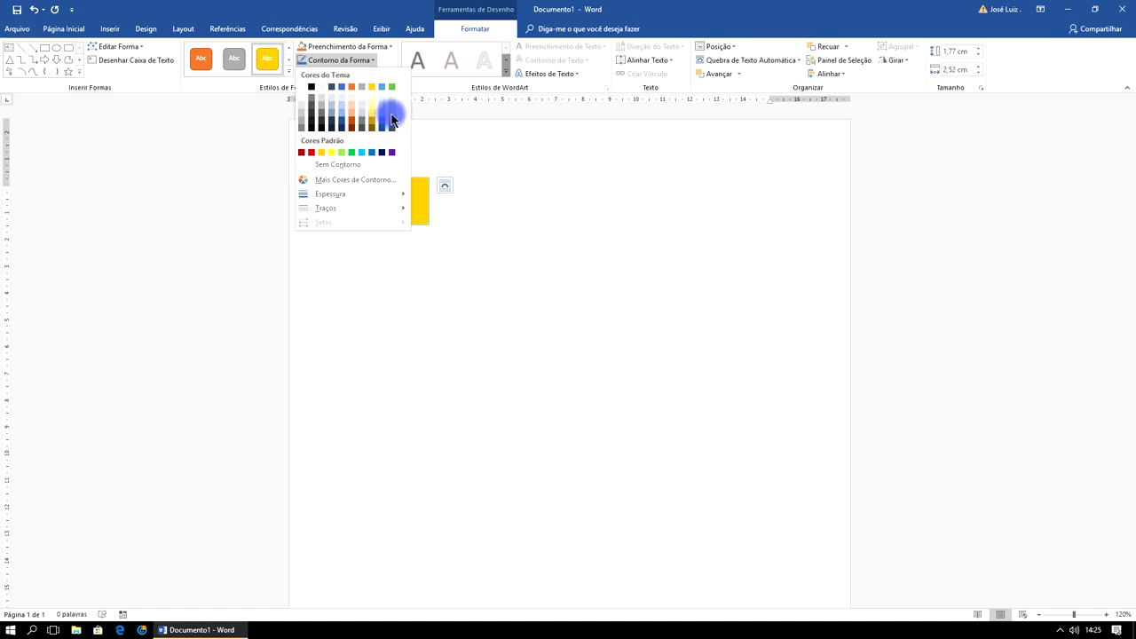
pyautogui.click(390, 118)
pyautogui.click(363, 62)
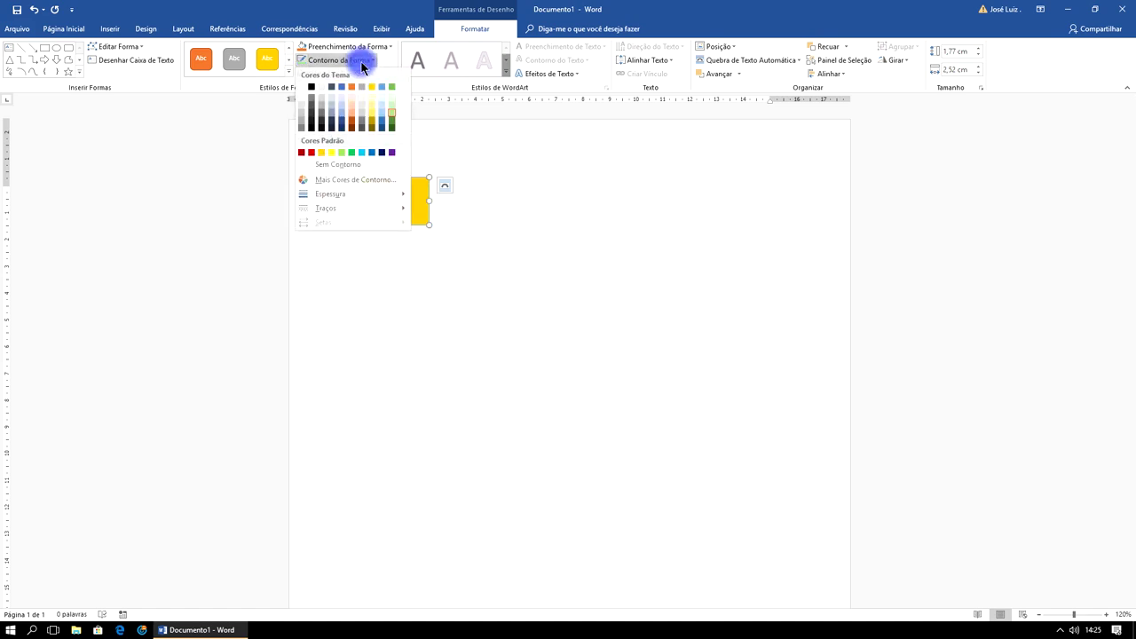
pyautogui.moveTo(330, 193)
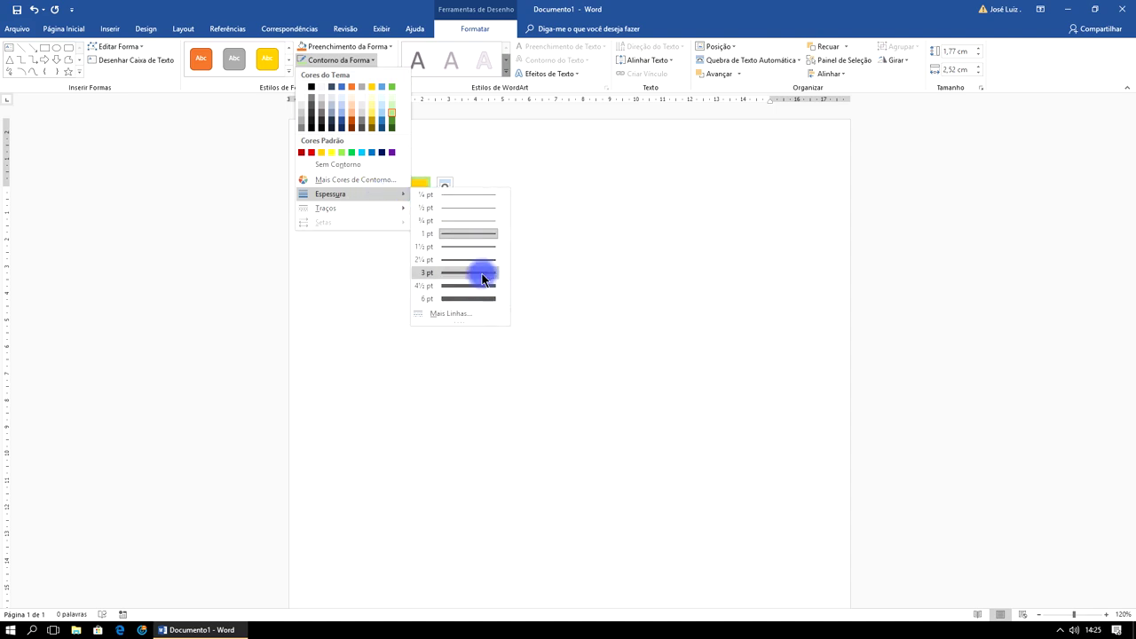
pyautogui.click(483, 279)
# Enlarge the rectangle, tilt it about 25 degrees, and move it down and left.
pyautogui.click(580, 231)
pyautogui.click(425, 220)
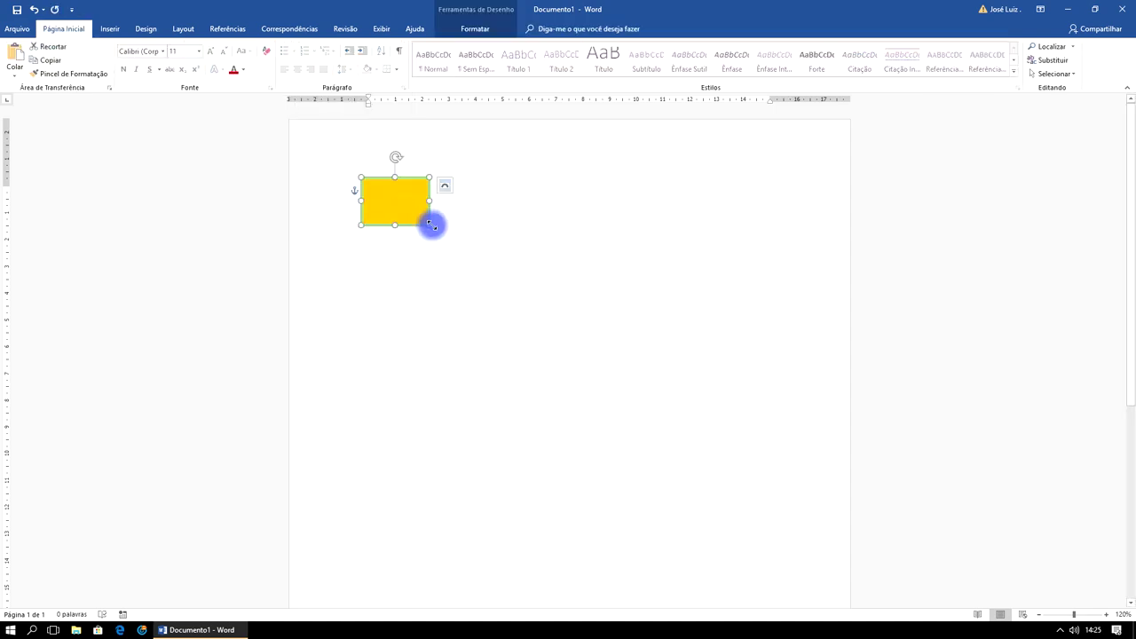
pyautogui.moveTo(431, 226); pyautogui.dragTo(553, 315)
pyautogui.click(485, 246)
pyautogui.moveTo(457, 156); pyautogui.dragTo(420, 157)
pyautogui.click(609, 355)
pyautogui.moveTo(493, 265)
pyautogui.mouseDown()
pyautogui.moveTo(471, 286)
pyautogui.moveTo(462, 281)
pyautogui.moveTo(461, 299)
pyautogui.mouseUp()
pyautogui.click(604, 239)
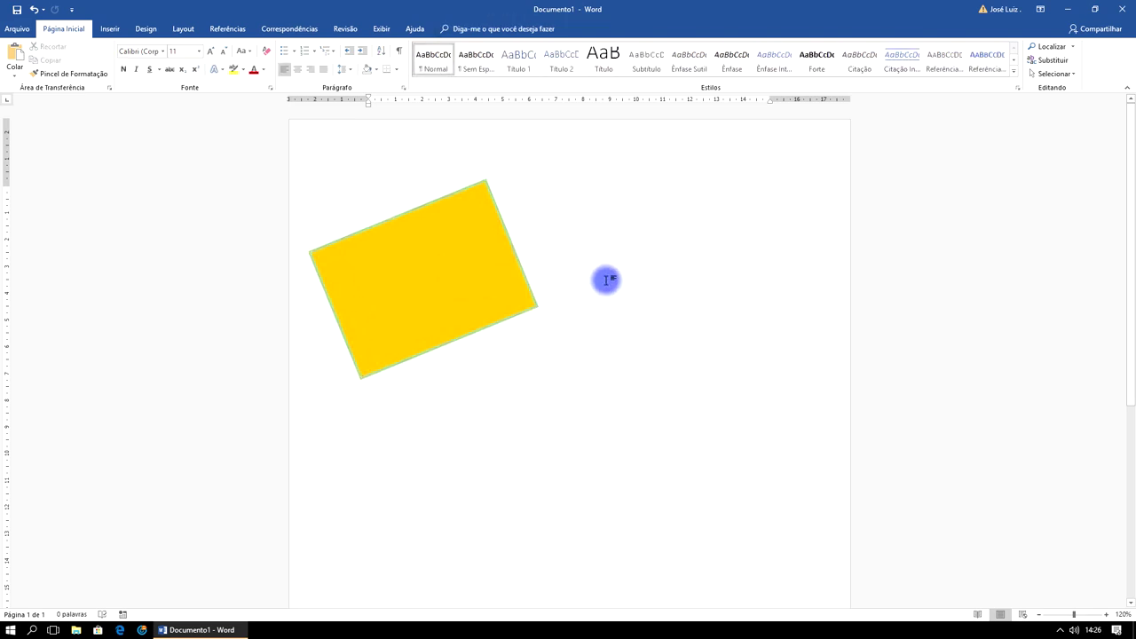
# Draw a blue Elipse circle to the right of the yellow rectangle.
pyautogui.click(114, 30)
pyautogui.click(205, 71)
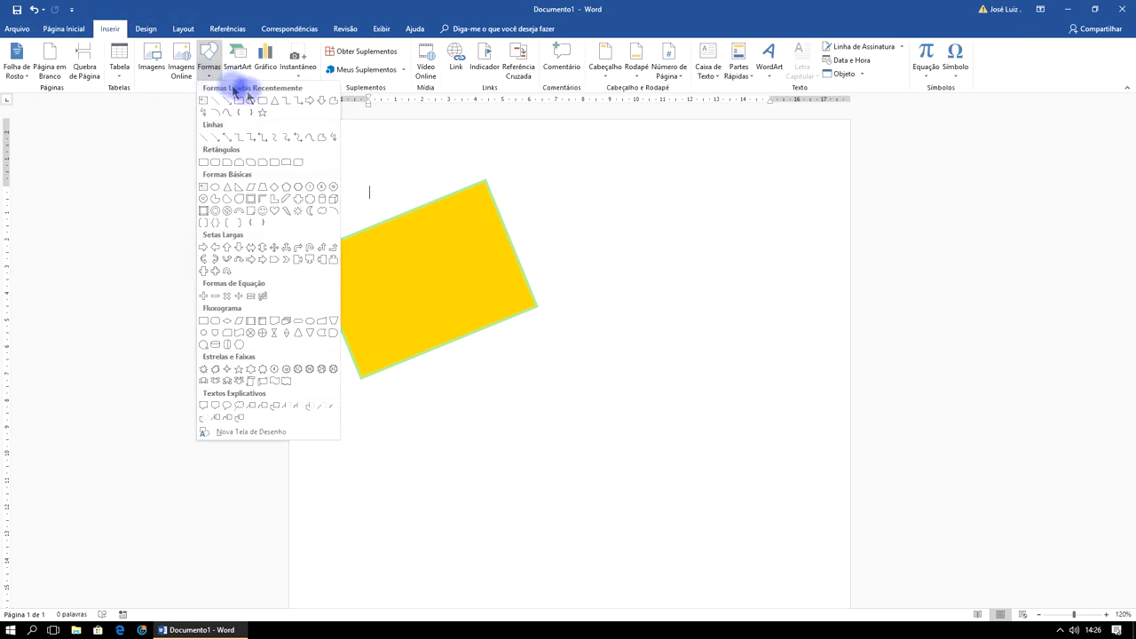
pyautogui.click(252, 103)
pyautogui.moveTo(579, 188); pyautogui.dragTo(693, 311)
pyautogui.click(478, 283)
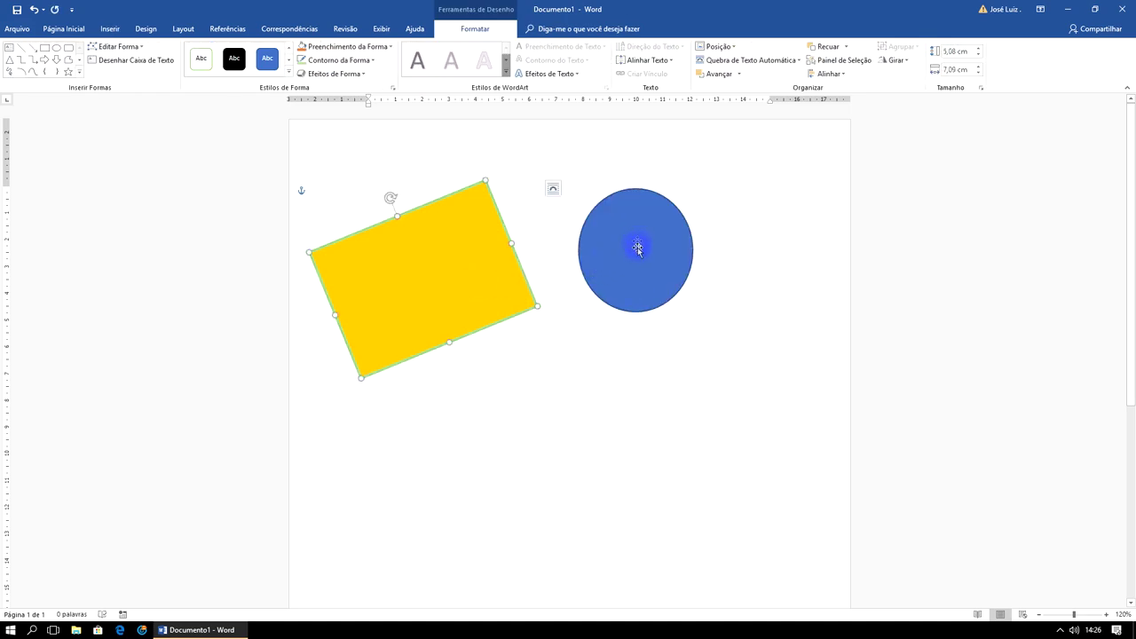
pyautogui.moveTo(638, 243); pyautogui.dragTo(632, 293)
pyautogui.moveTo(669, 256); pyautogui.dragTo(703, 168)
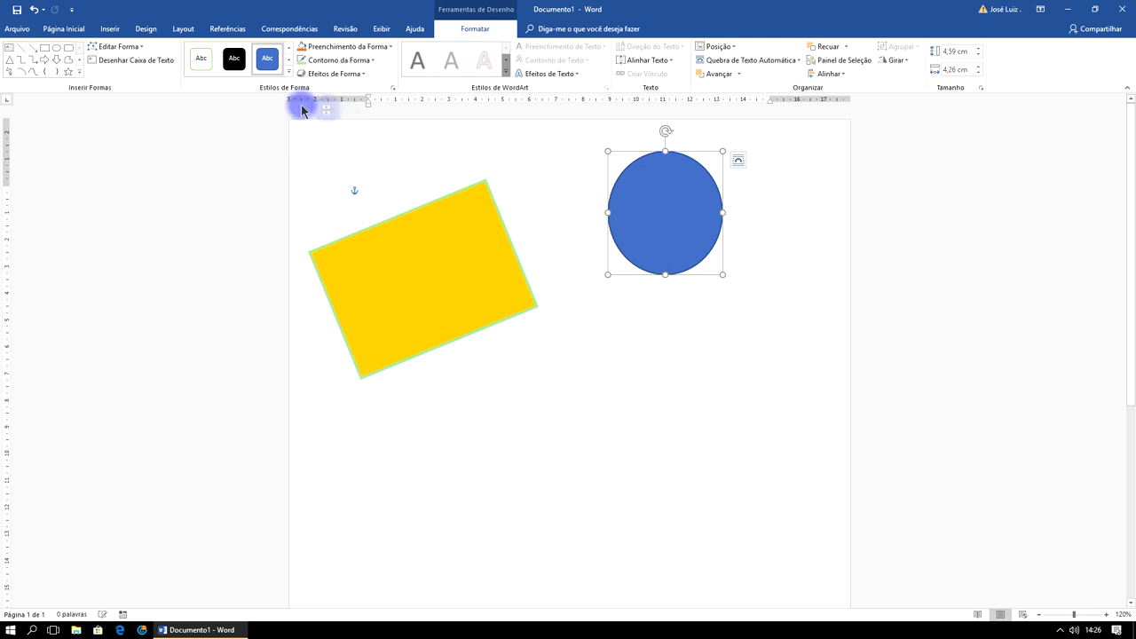
# Rotate the rectangle back level and shrink the circle to about 2,69 by 2,61 cm inside it.
pyautogui.click(461, 233)
pyautogui.moveTo(393, 198); pyautogui.dragTo(423, 214)
pyautogui.click(663, 214)
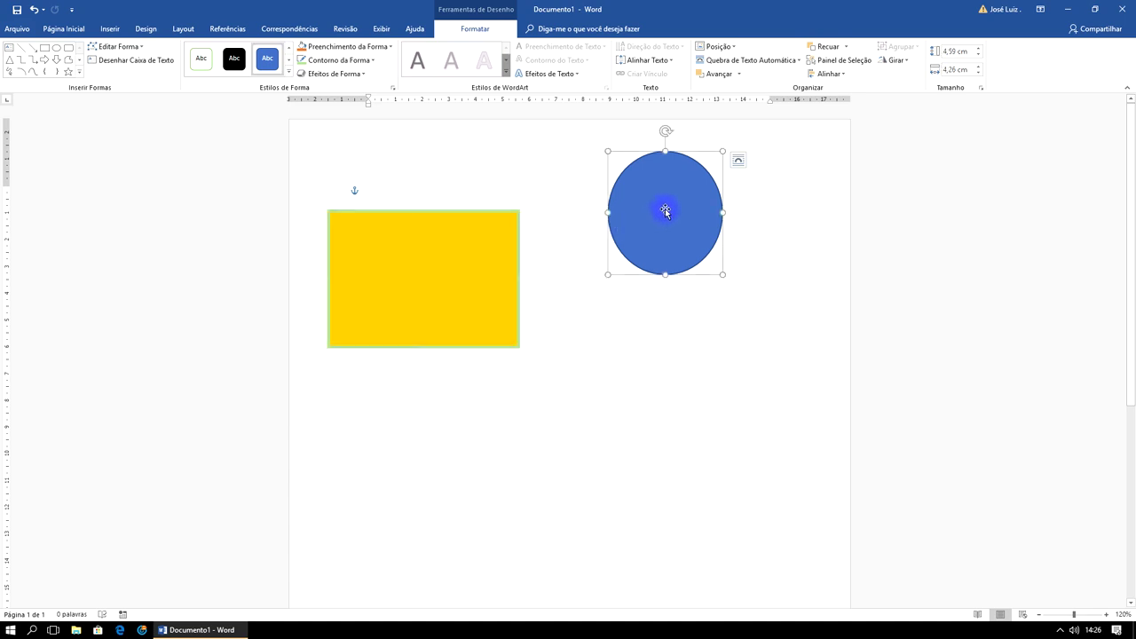
pyautogui.moveTo(666, 211); pyautogui.dragTo(454, 258)
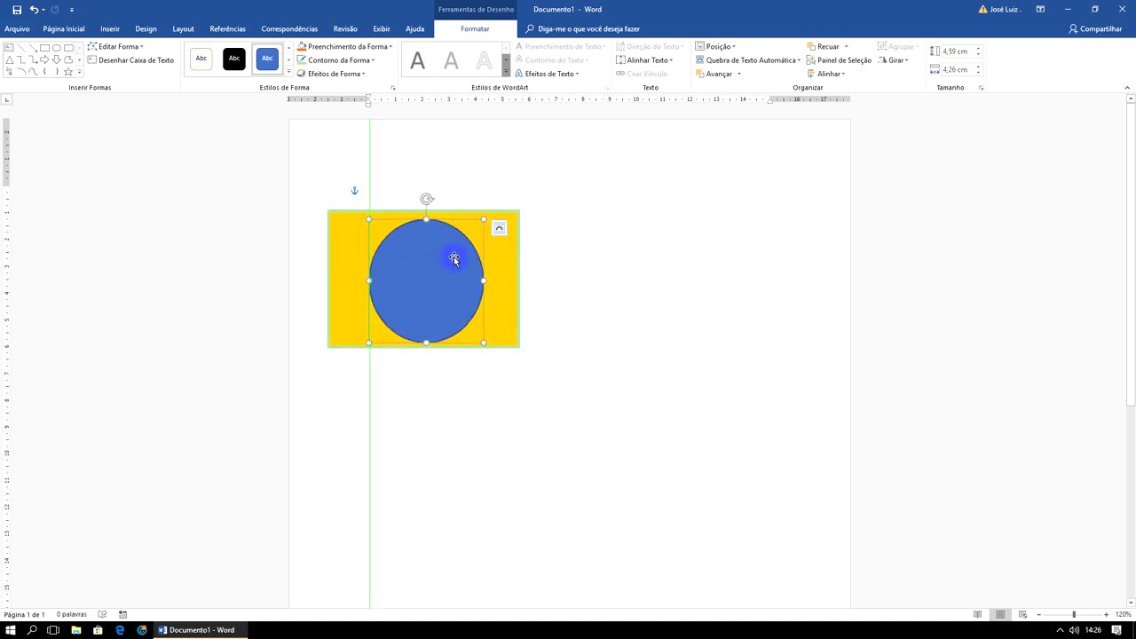
pyautogui.moveTo(485, 217); pyautogui.dragTo(430, 281)
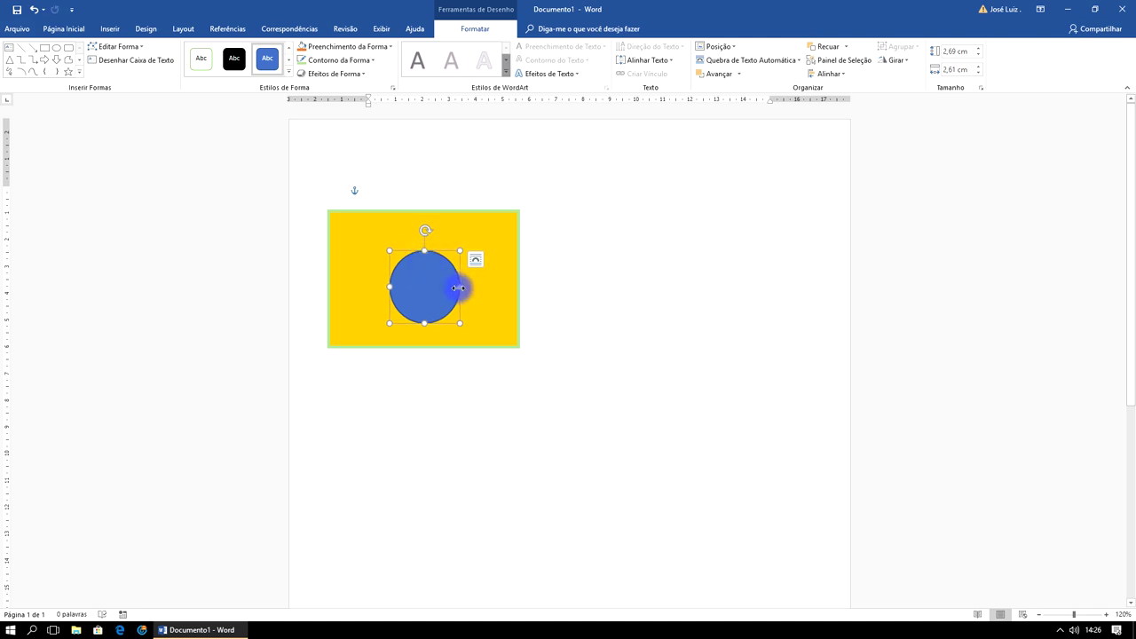
# Fill the rectangle with custom bright green (RGB 20, 224, 30) and nudge the blue circle up-left.
pyautogui.click(610, 277)
pyautogui.click(494, 241)
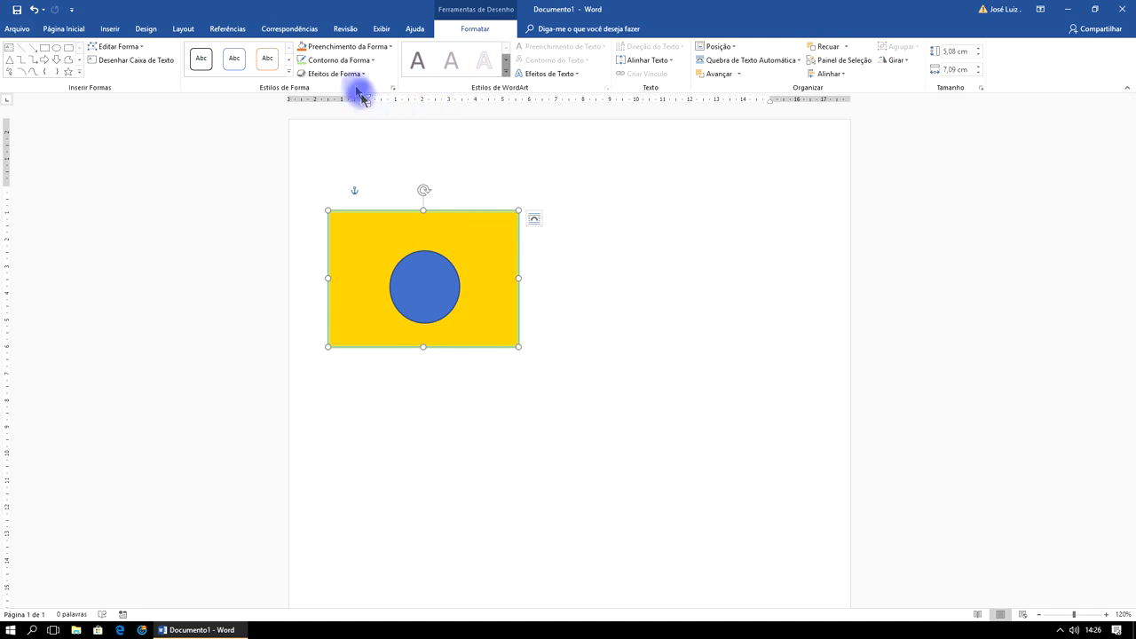
pyautogui.click(288, 74)
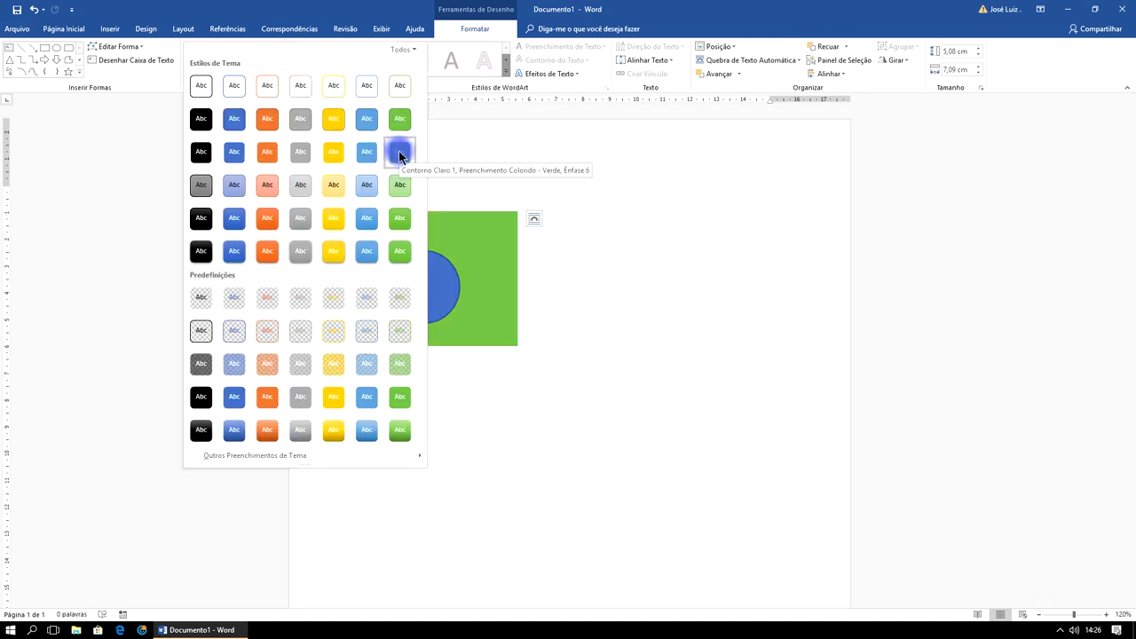
pyautogui.click(401, 125)
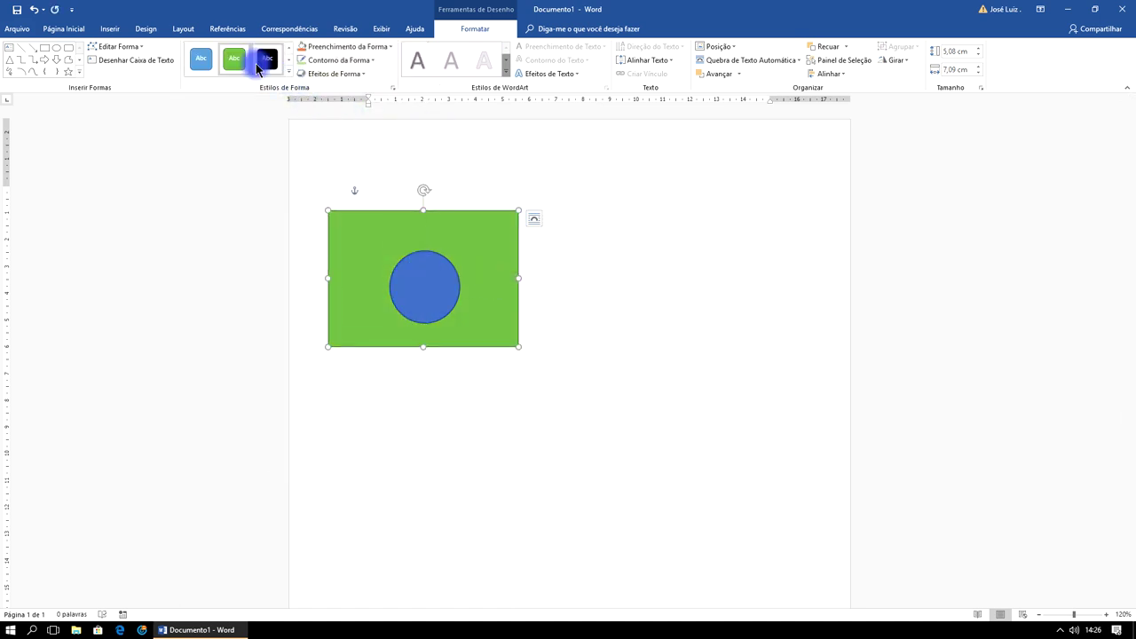
pyautogui.click(332, 49)
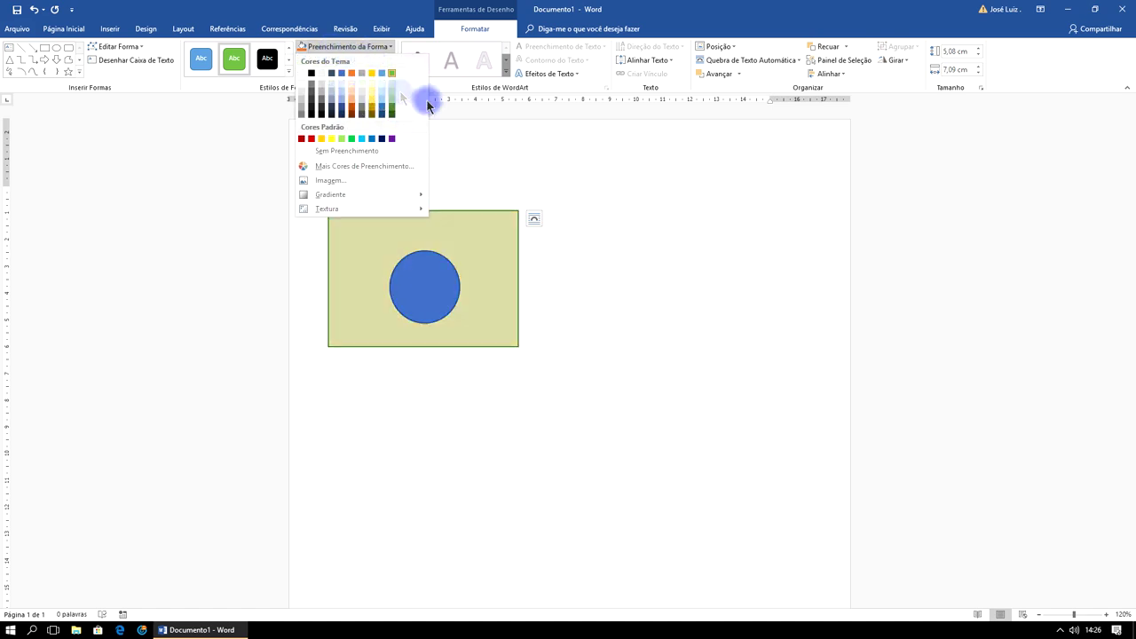
pyautogui.click(385, 172)
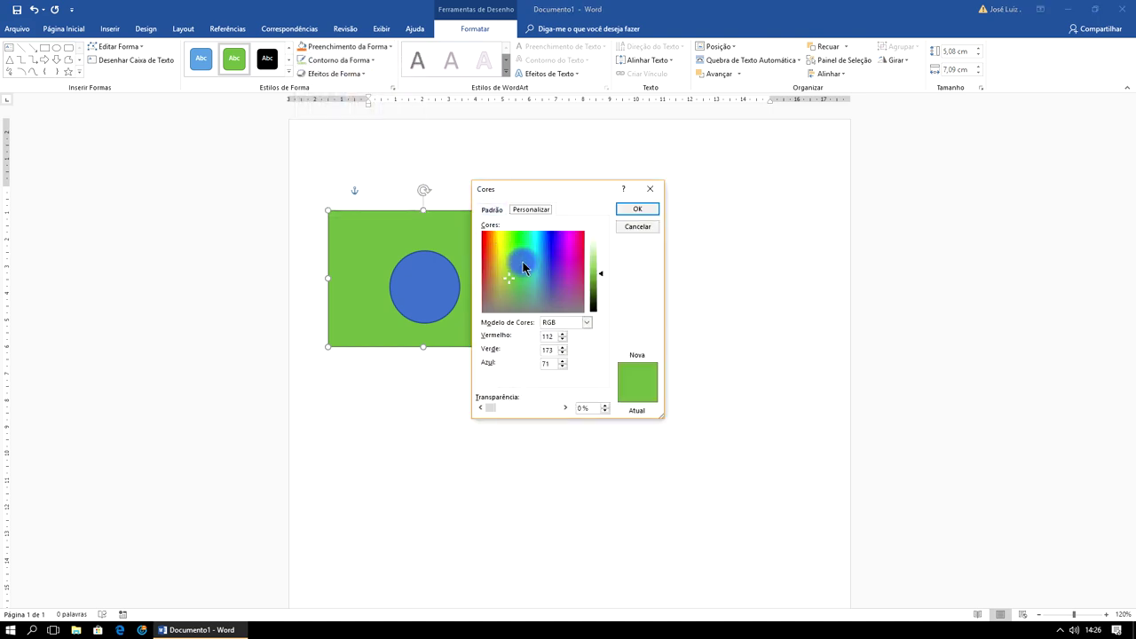
pyautogui.click(635, 209)
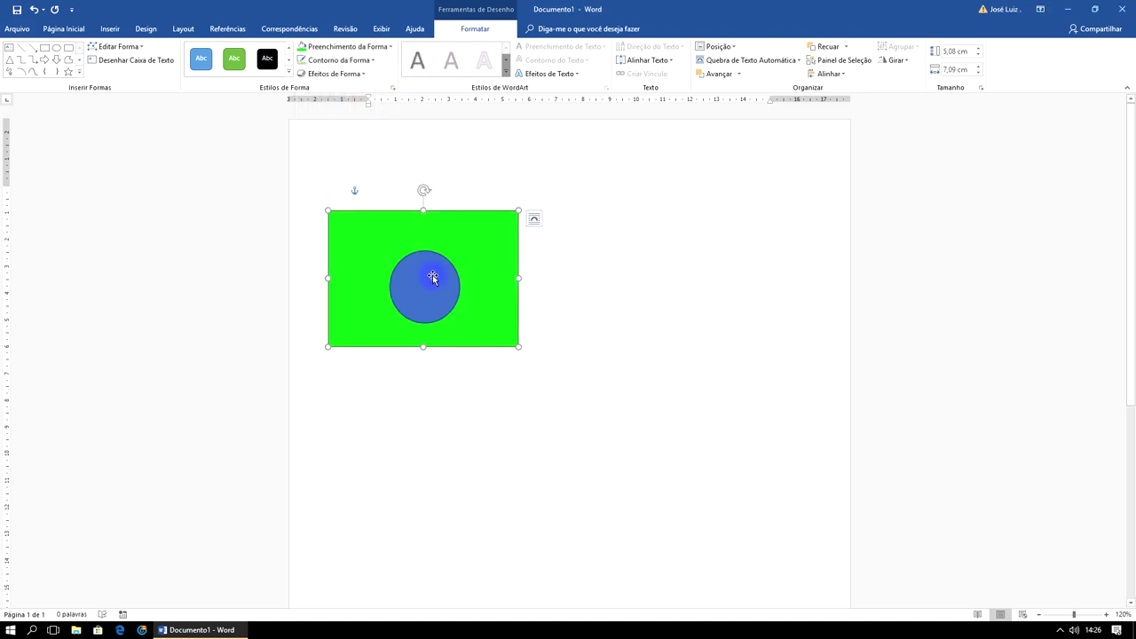
pyautogui.moveTo(430, 275); pyautogui.dragTo(425, 270)
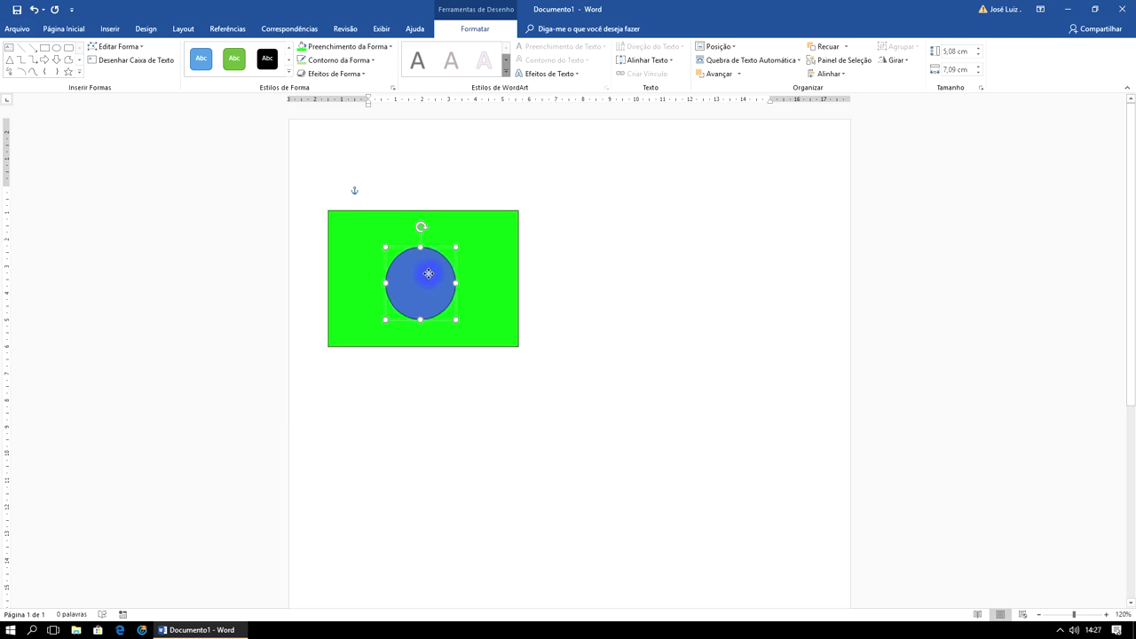
pyautogui.click(599, 256)
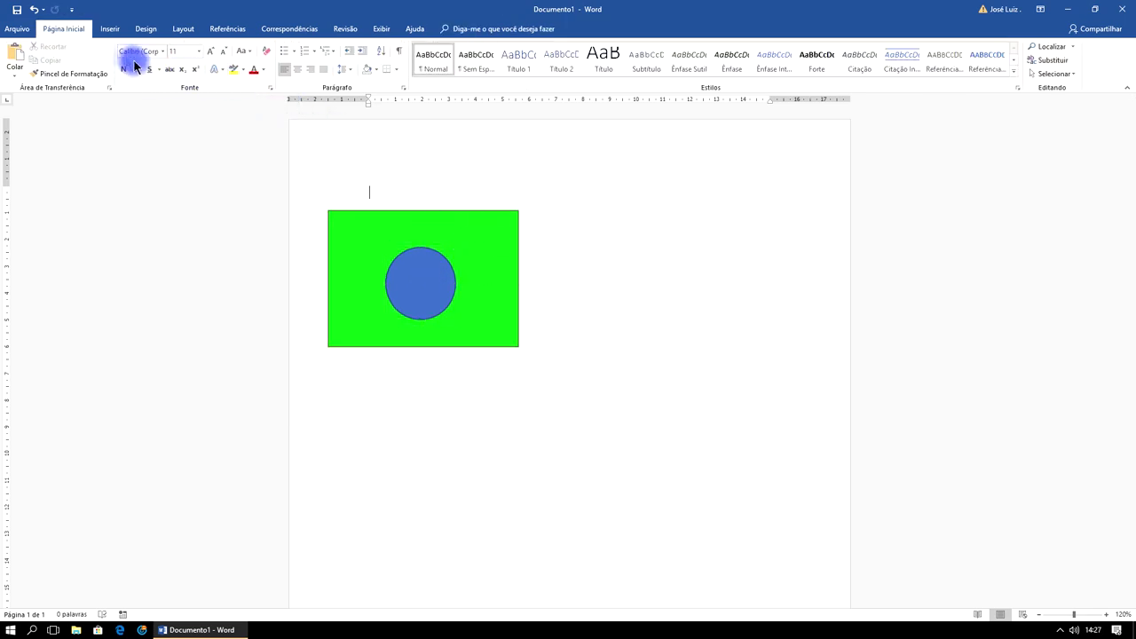
# Draw a 4,93 by 7,02 cm diamond with its points touching each edge of the green rectangle.
pyautogui.click(110, 29)
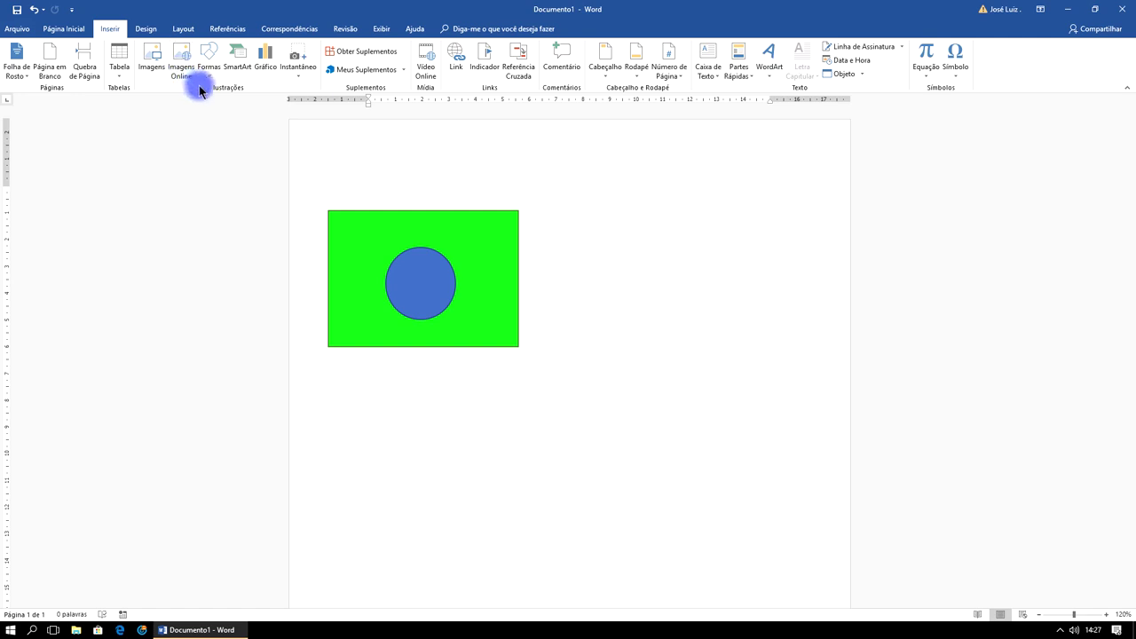
pyautogui.click(205, 73)
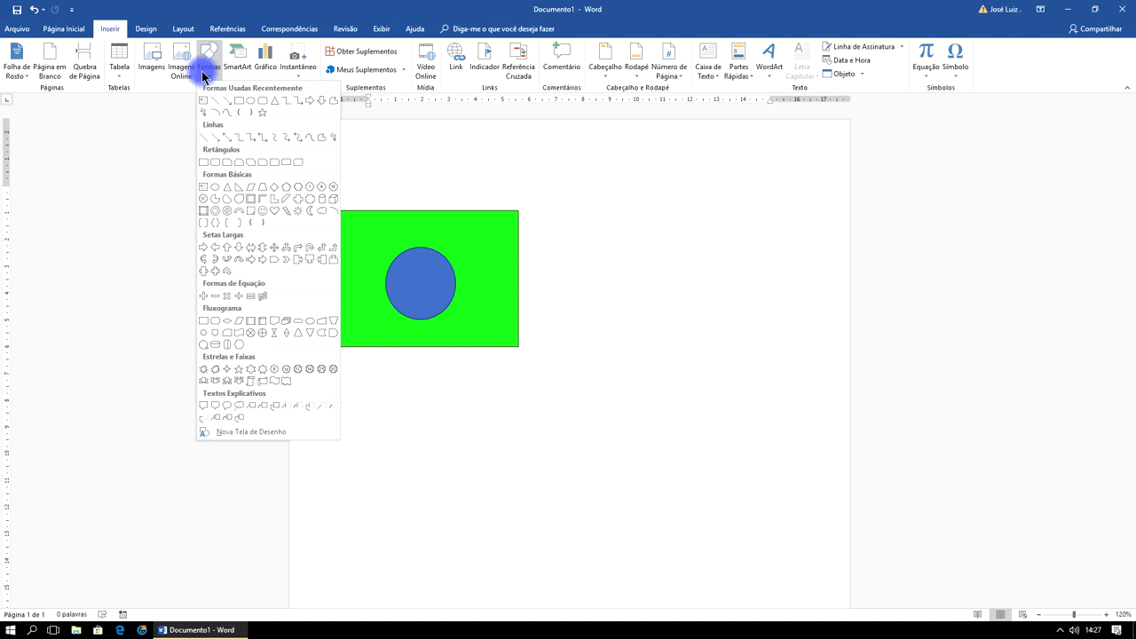
pyautogui.click(278, 189)
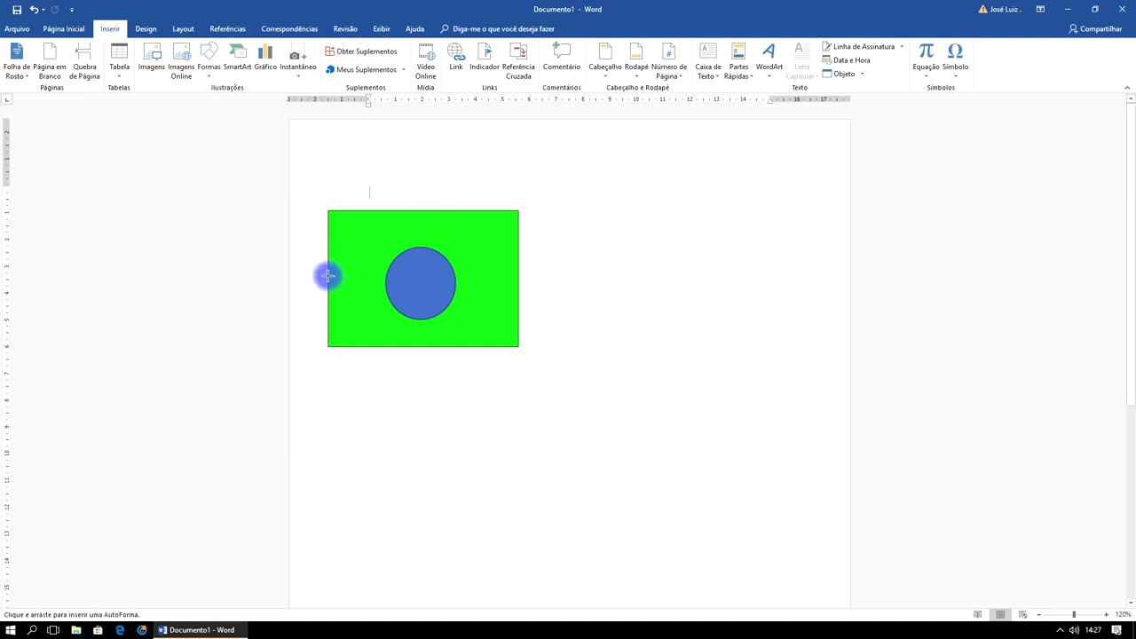
pyautogui.moveTo(328, 276); pyautogui.dragTo(350, 278)
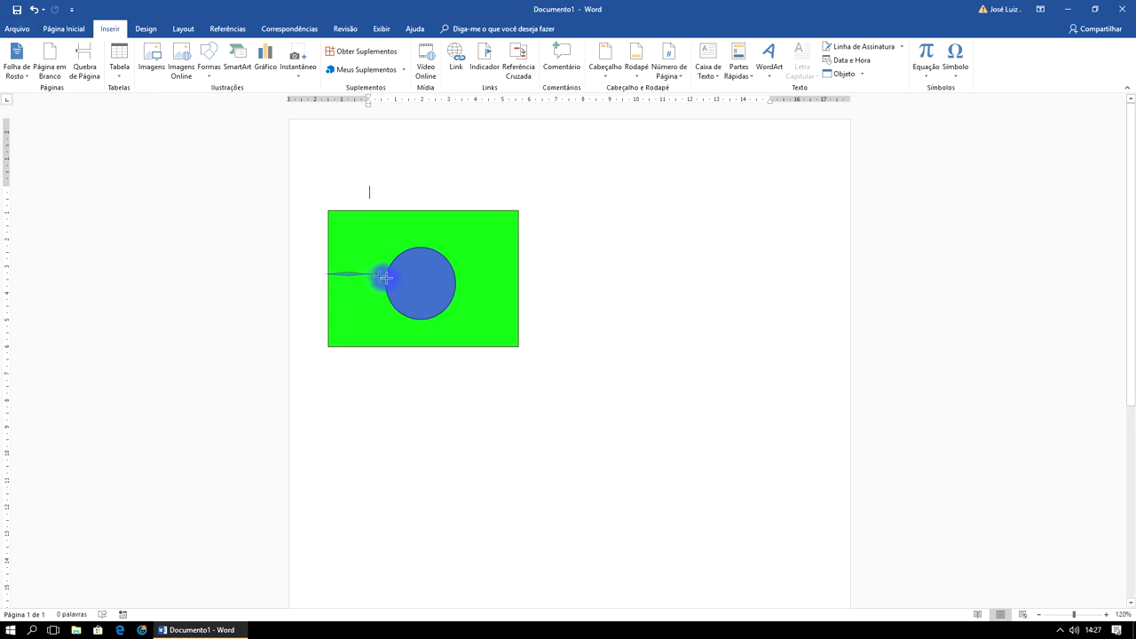
pyautogui.moveTo(477, 285)
pyautogui.mouseDown()
pyautogui.moveTo(506, 283)
pyautogui.moveTo(541, 380)
pyautogui.mouseUp()
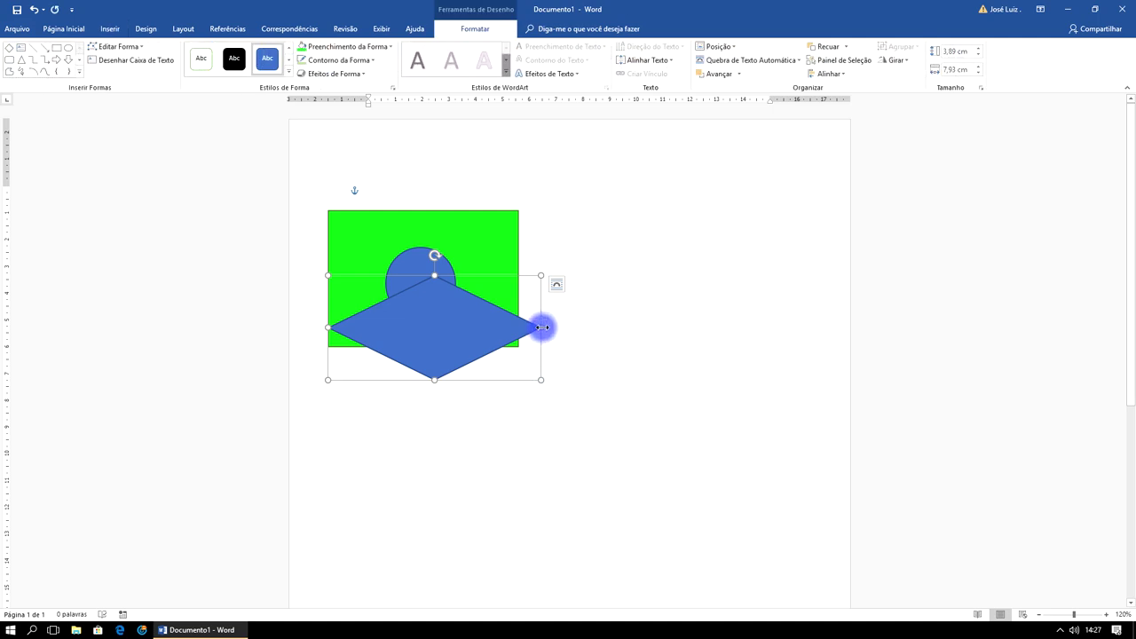
pyautogui.moveTo(540, 327); pyautogui.dragTo(513, 323)
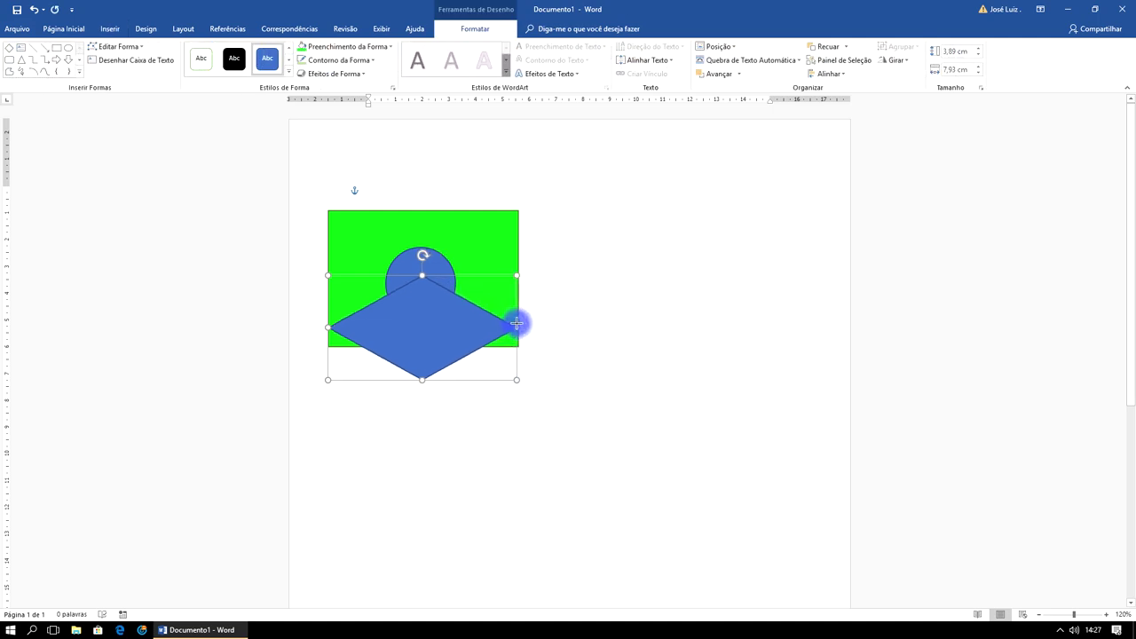
pyautogui.moveTo(439, 330); pyautogui.dragTo(438, 265)
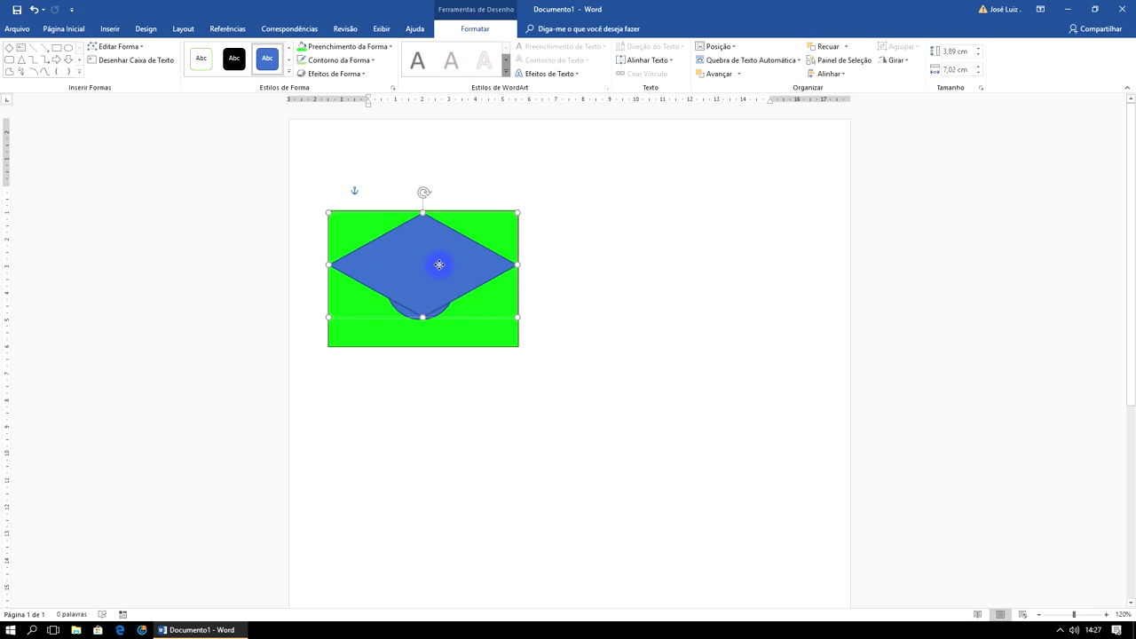
pyautogui.moveTo(424, 317); pyautogui.dragTo(431, 344)
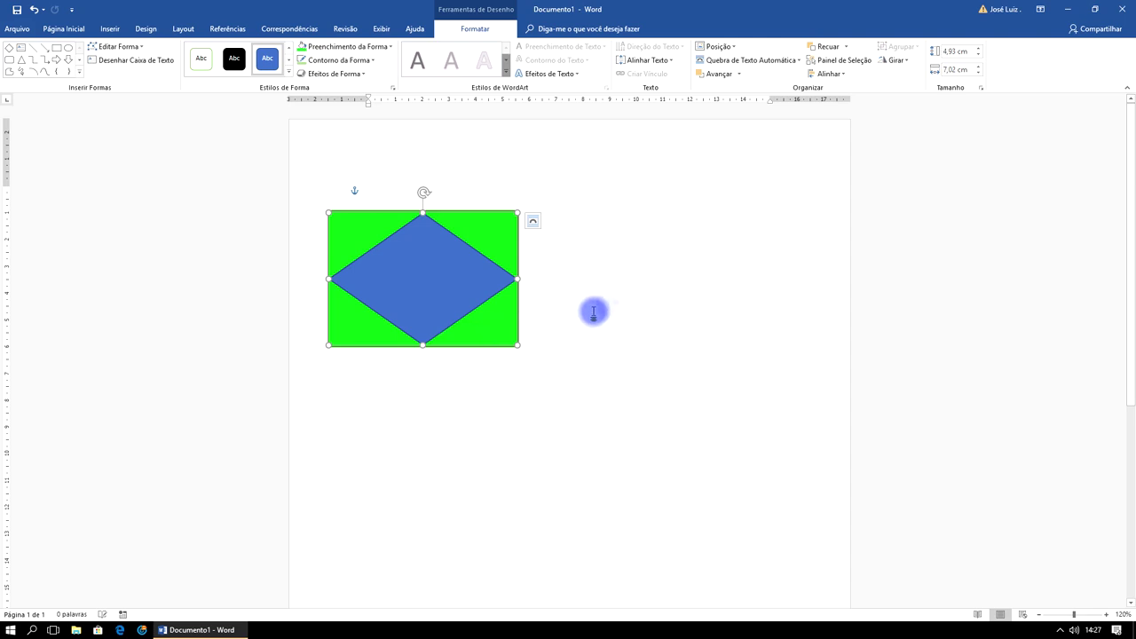
# Make the diamond yellow and send it behind the blue circle.
pyautogui.click(663, 256)
pyautogui.click(446, 281)
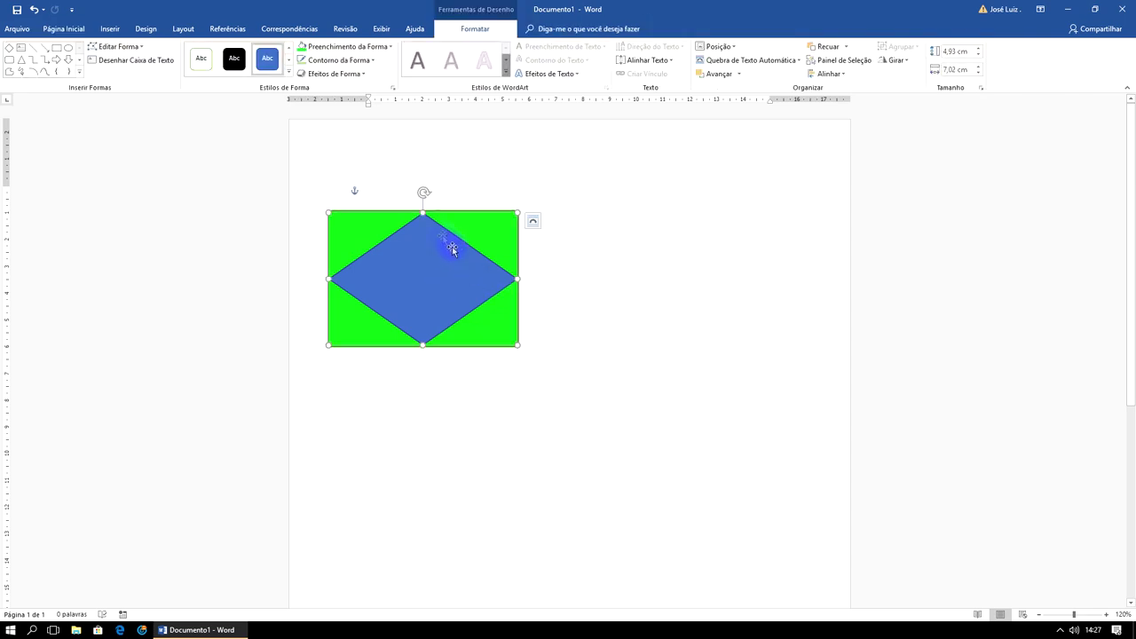
pyautogui.click(289, 74)
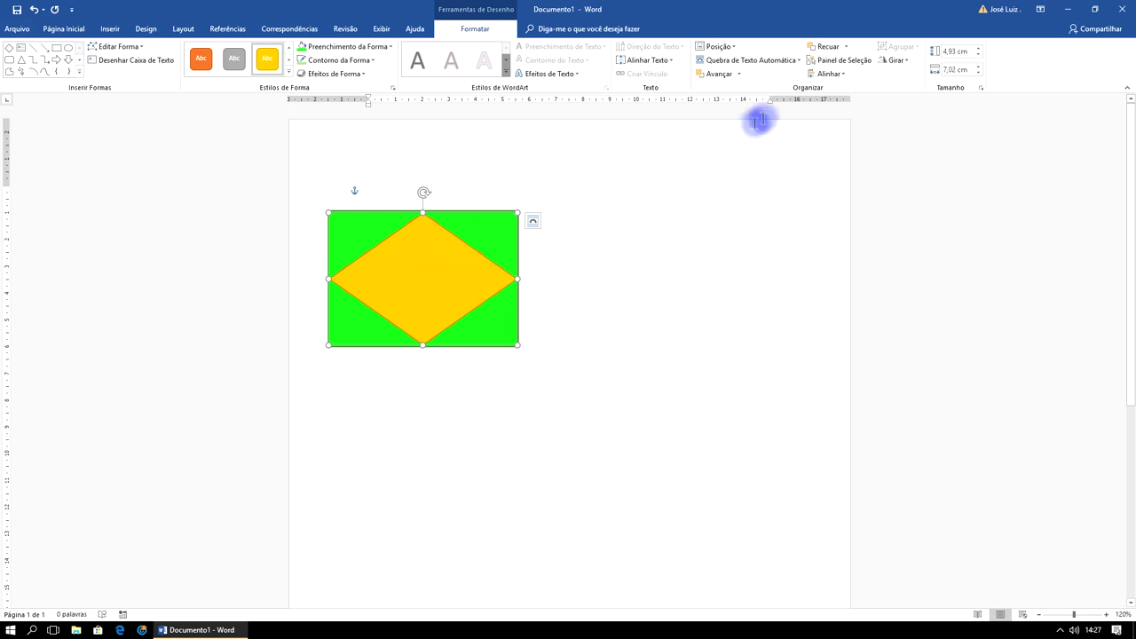
pyautogui.click(830, 48)
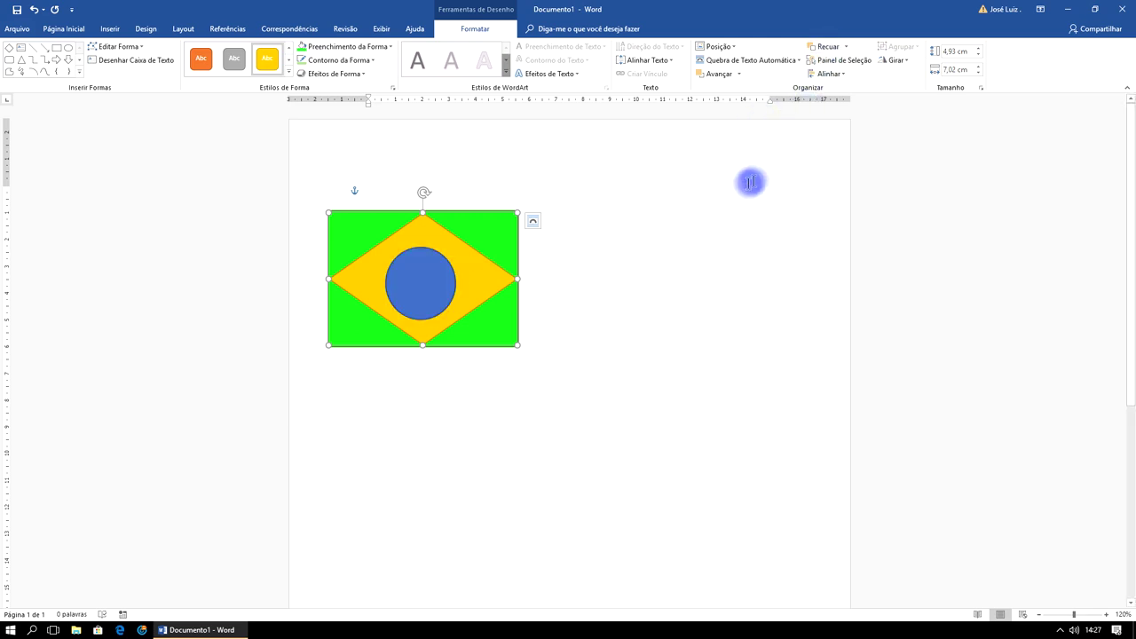
# Nudge the blue circle right to centre it on the diamond.
pyautogui.click(664, 218)
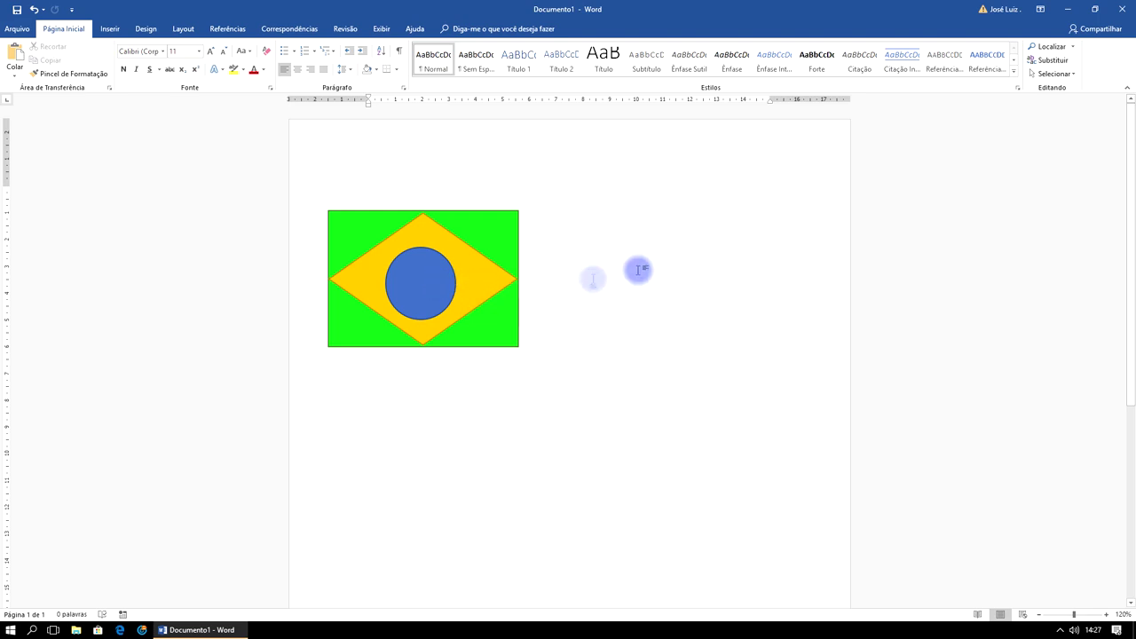
pyautogui.click(428, 280)
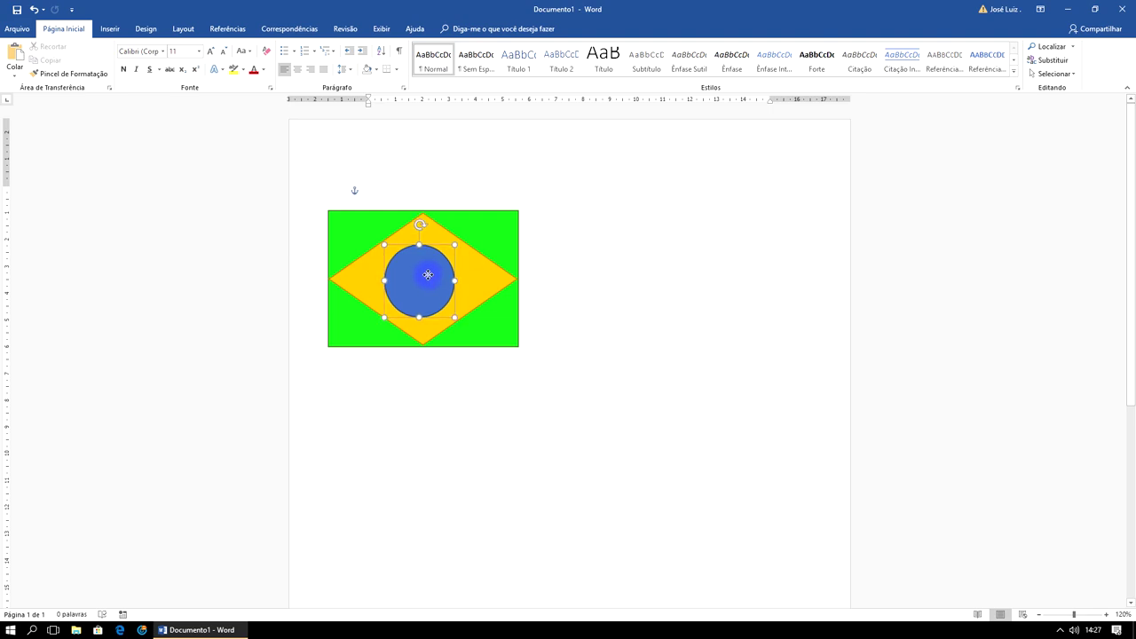
pyautogui.click(606, 269)
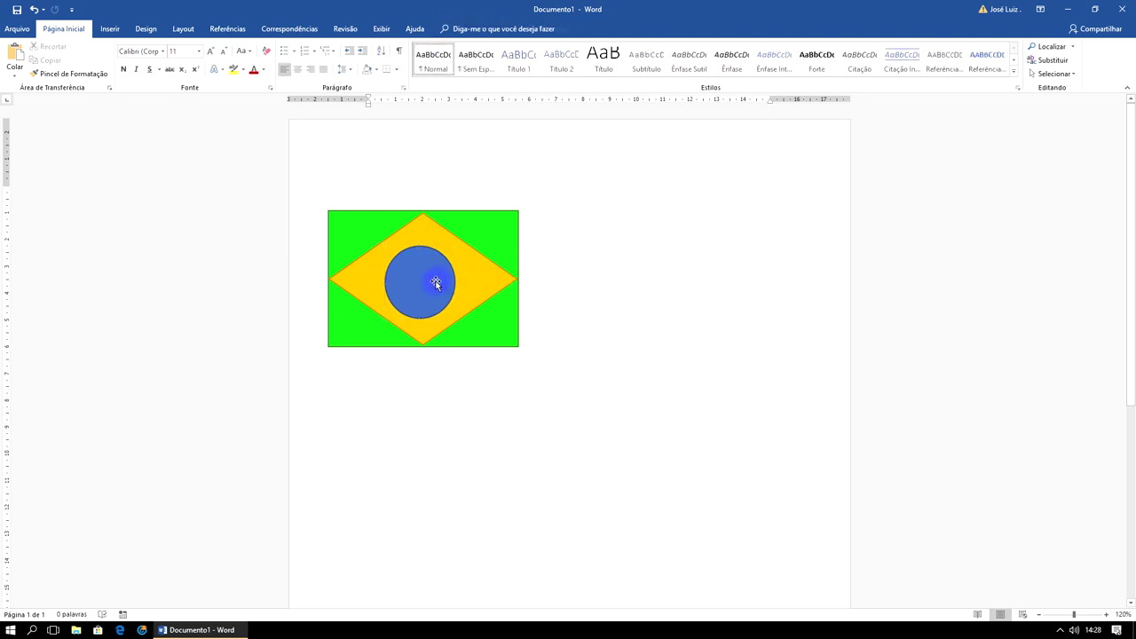
pyautogui.moveTo(436, 282); pyautogui.dragTo(439, 282)
pyautogui.click(617, 255)
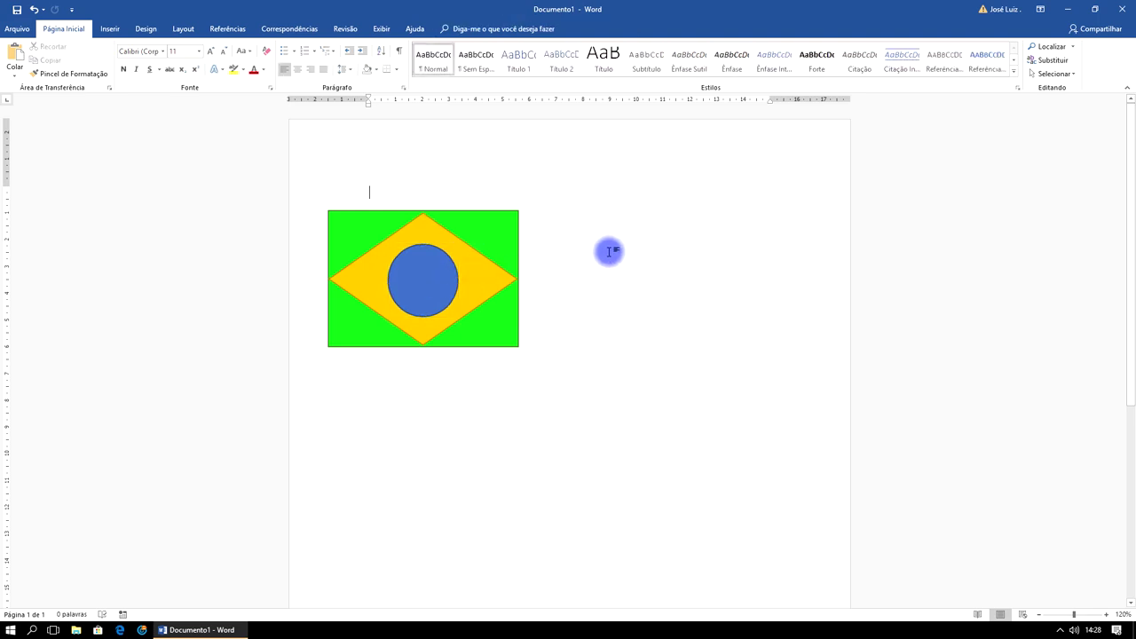
pyautogui.click(114, 34)
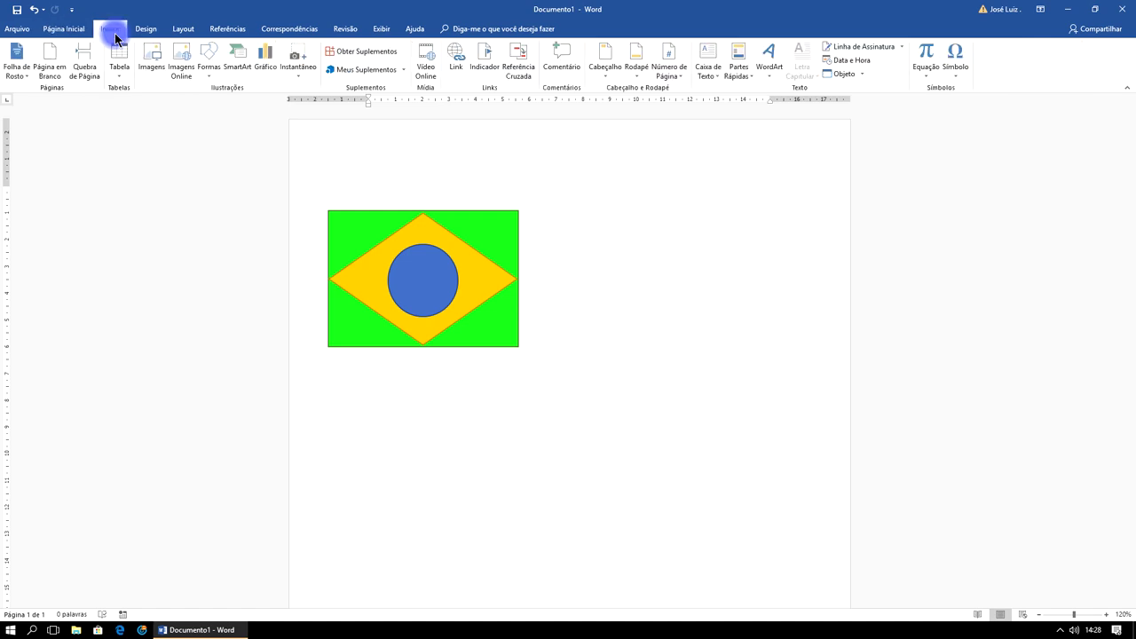
# Draw a heart right of the flag, fill it red, and move it up level with the flag's top.
pyautogui.click(211, 76)
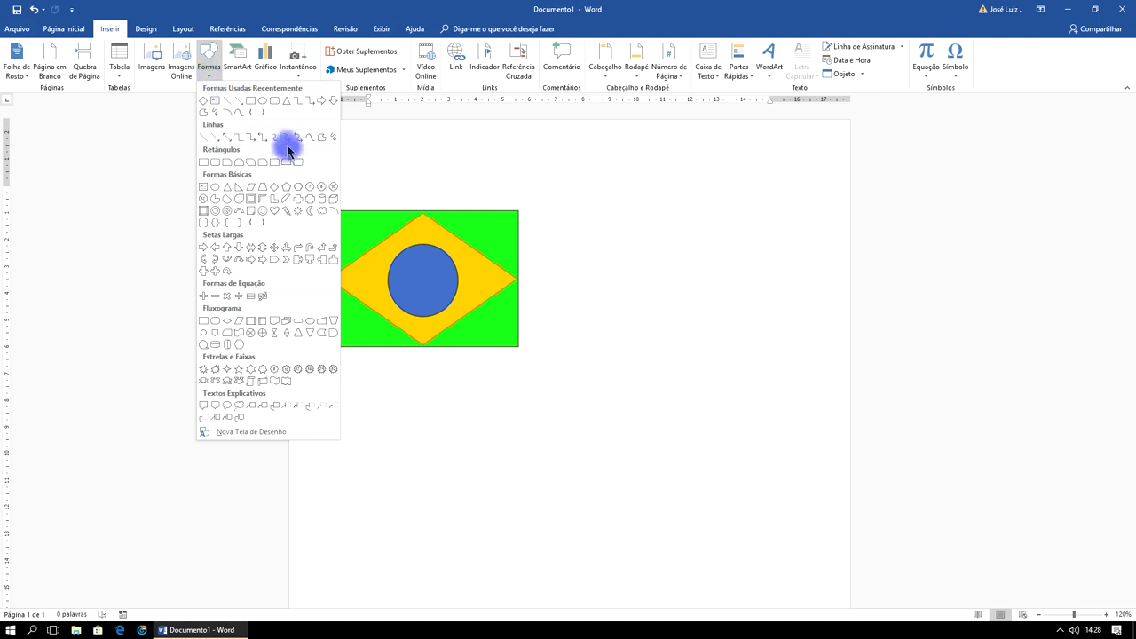
pyautogui.click(277, 213)
pyautogui.moveTo(601, 235); pyautogui.dragTo(661, 291)
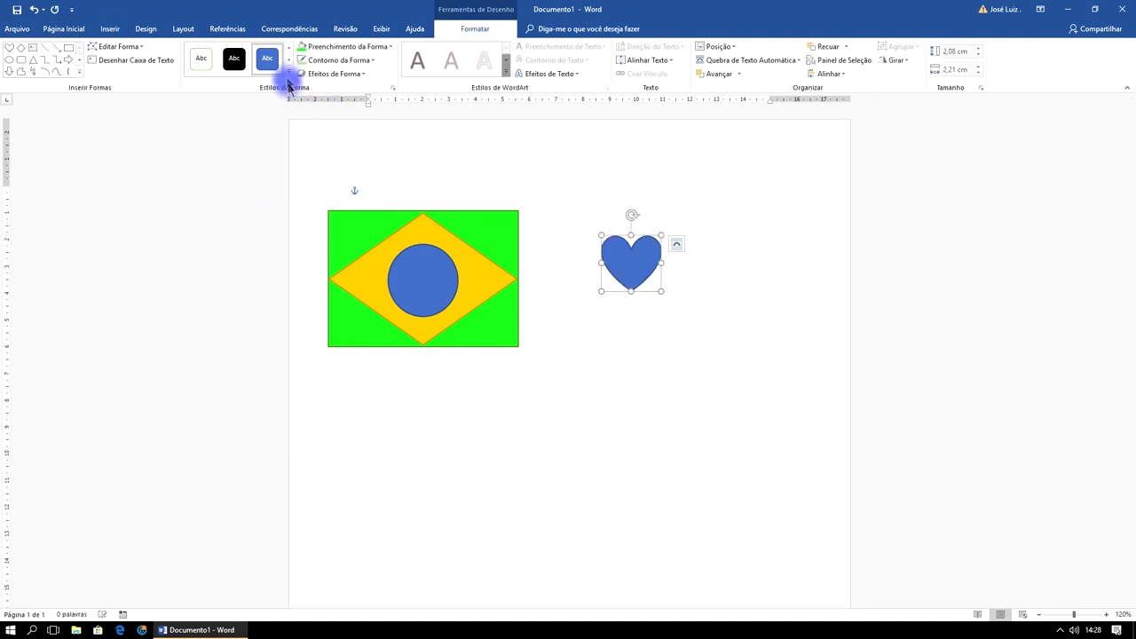
pyautogui.click(287, 73)
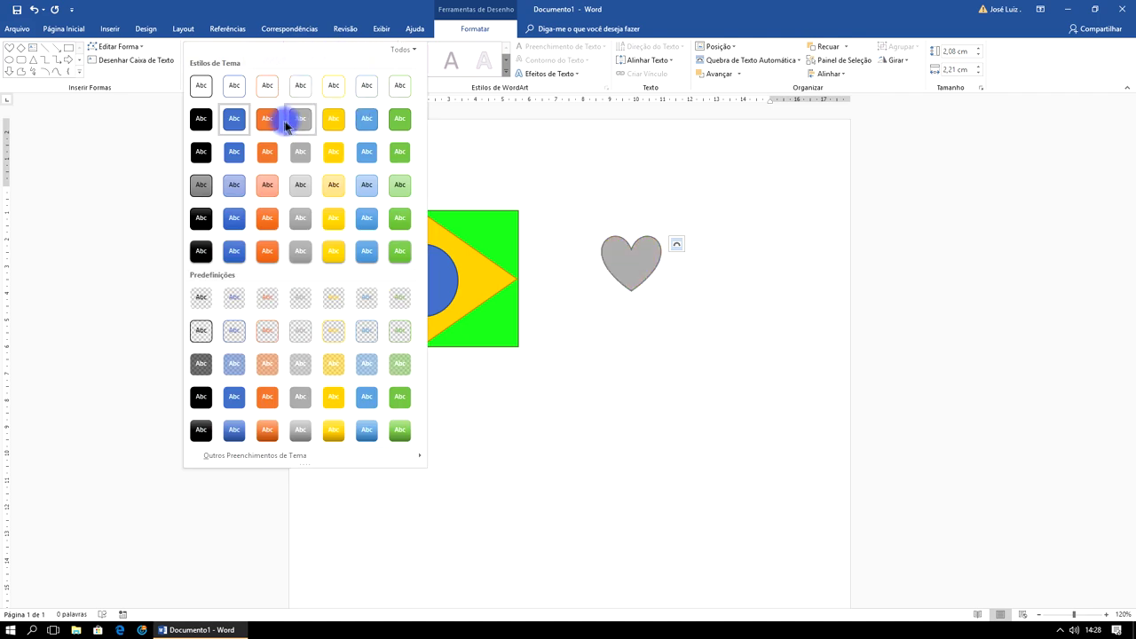
pyautogui.click(535, 128)
pyautogui.click(370, 46)
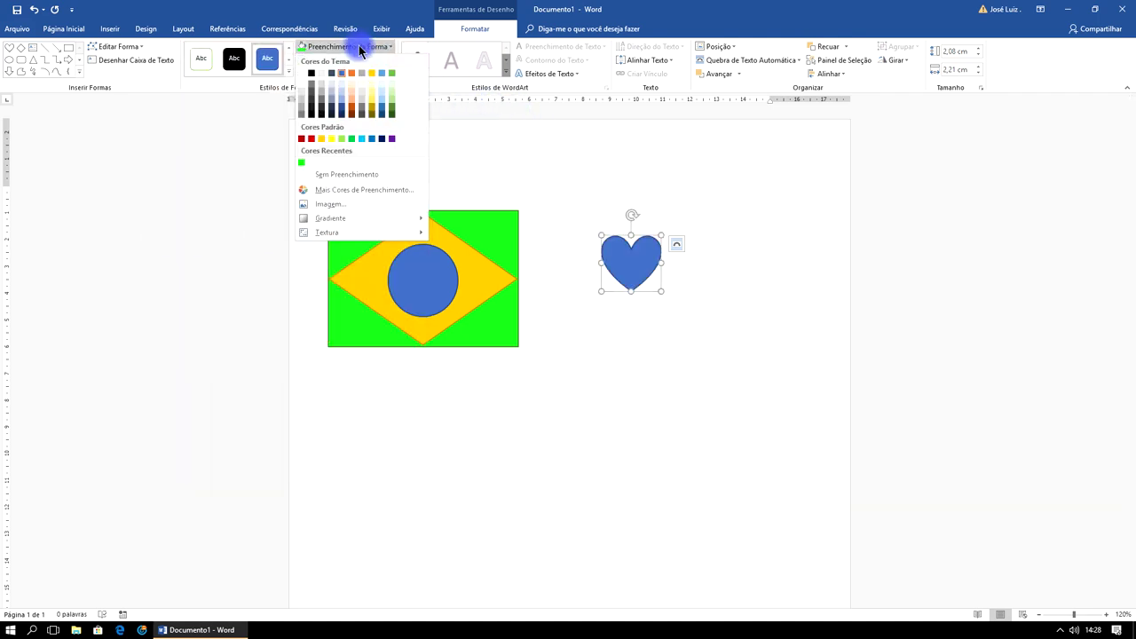
pyautogui.click(301, 138)
pyautogui.click(535, 177)
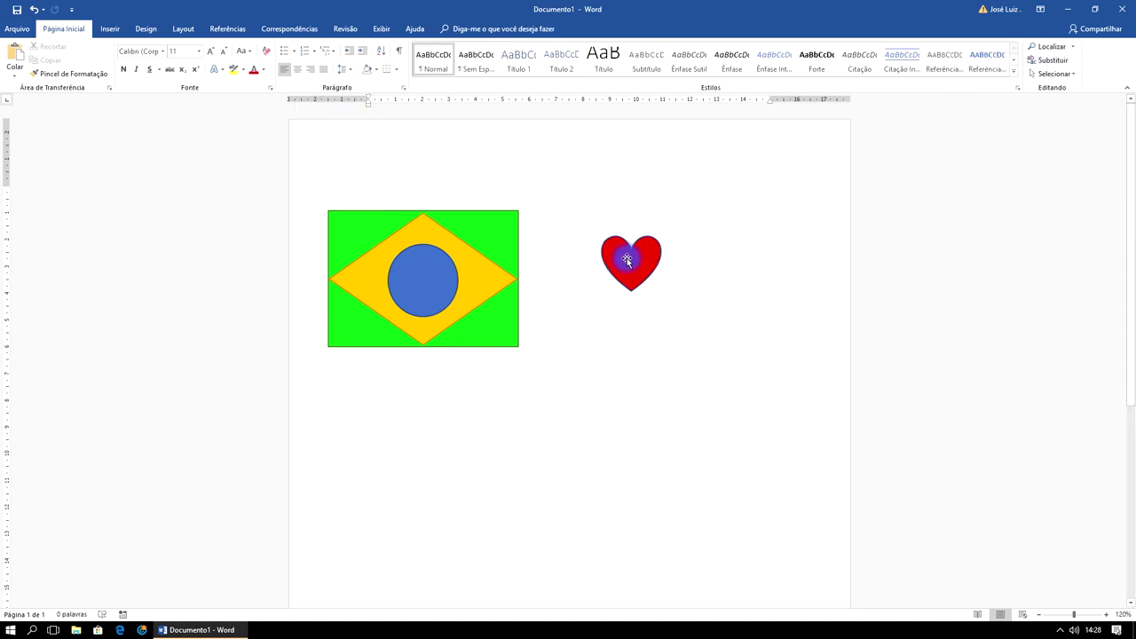
pyautogui.moveTo(627, 258); pyautogui.dragTo(565, 211)
pyautogui.click(426, 186)
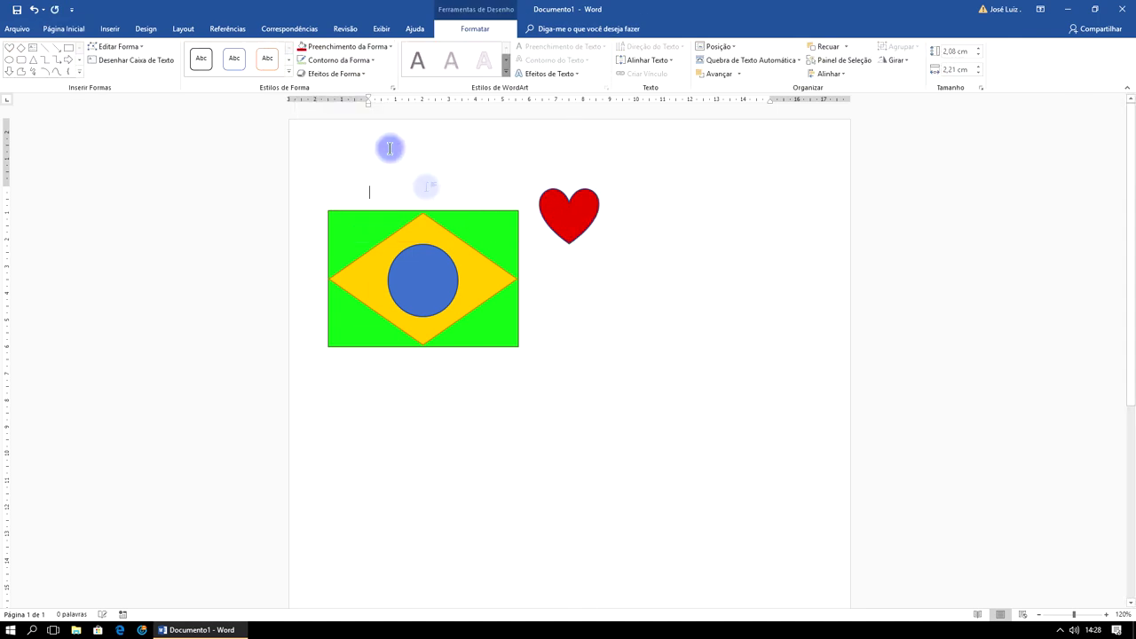
pyautogui.click(110, 29)
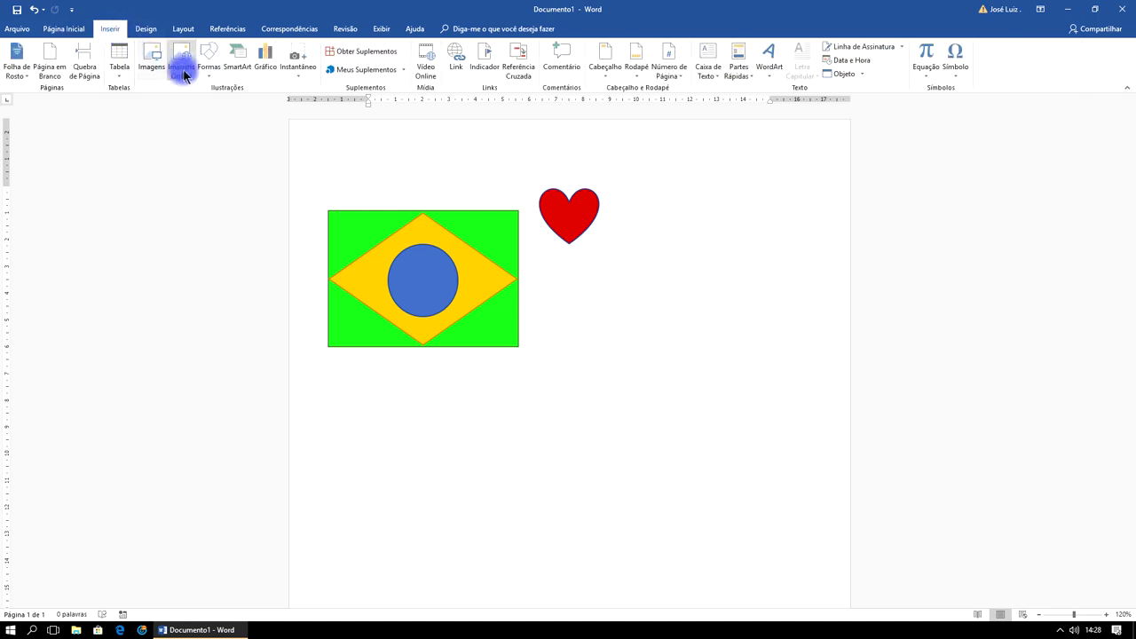
# Draw an arrow line below the flag and apply a blue theme line style.
pyautogui.click(209, 55)
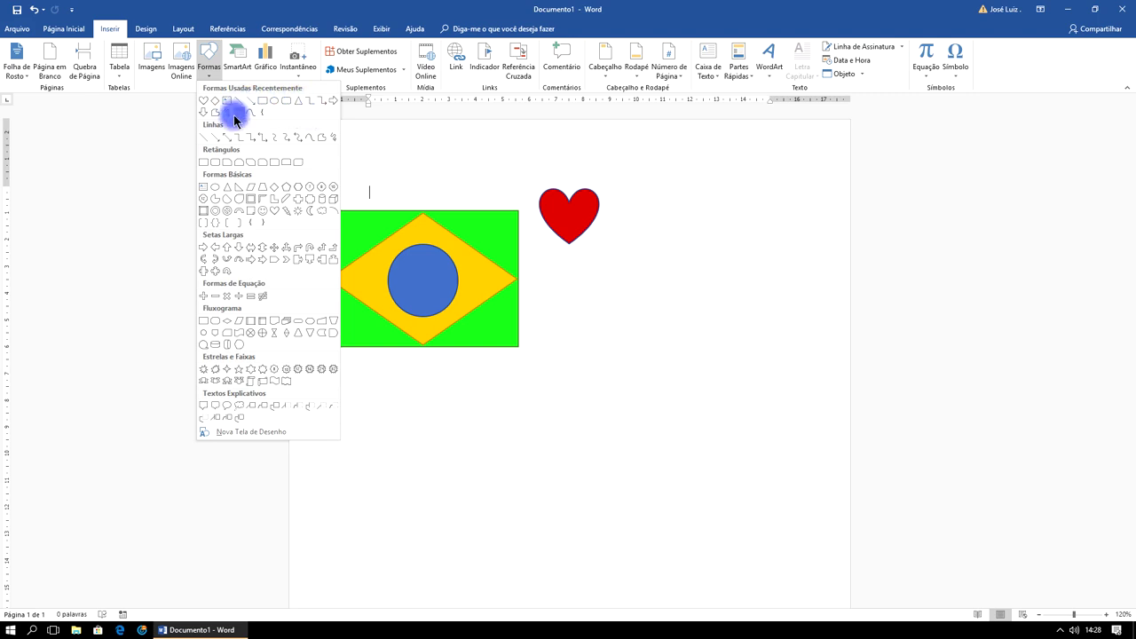
pyautogui.click(251, 100)
pyautogui.moveTo(435, 438)
pyautogui.mouseDown()
pyautogui.moveTo(577, 426)
pyautogui.moveTo(602, 378)
pyautogui.mouseUp()
pyautogui.click(619, 439)
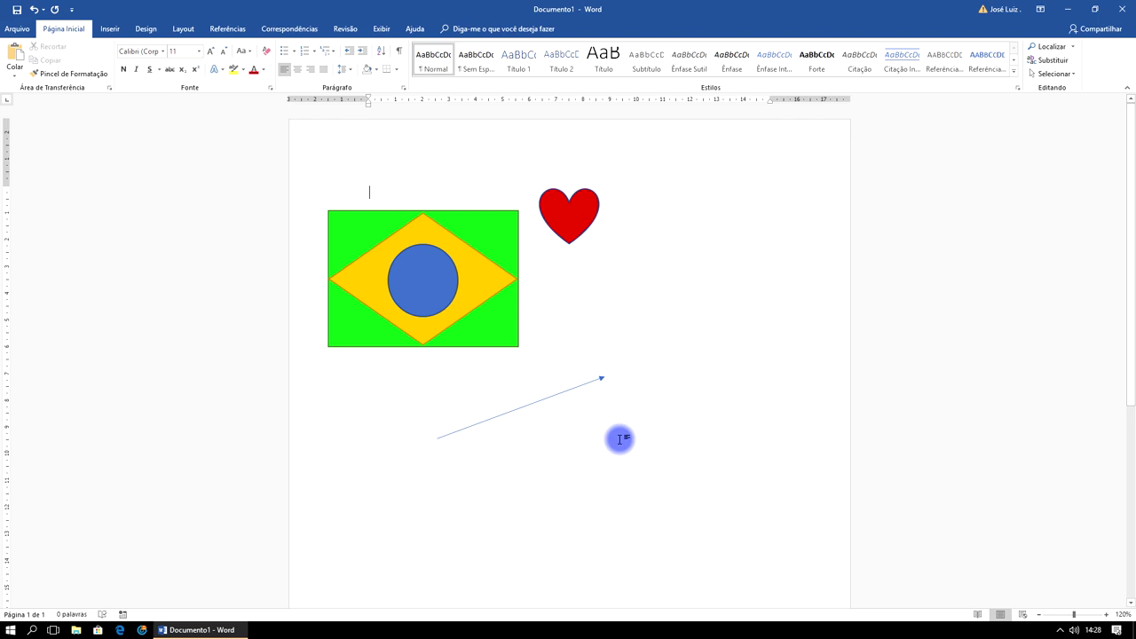
pyautogui.click(601, 379)
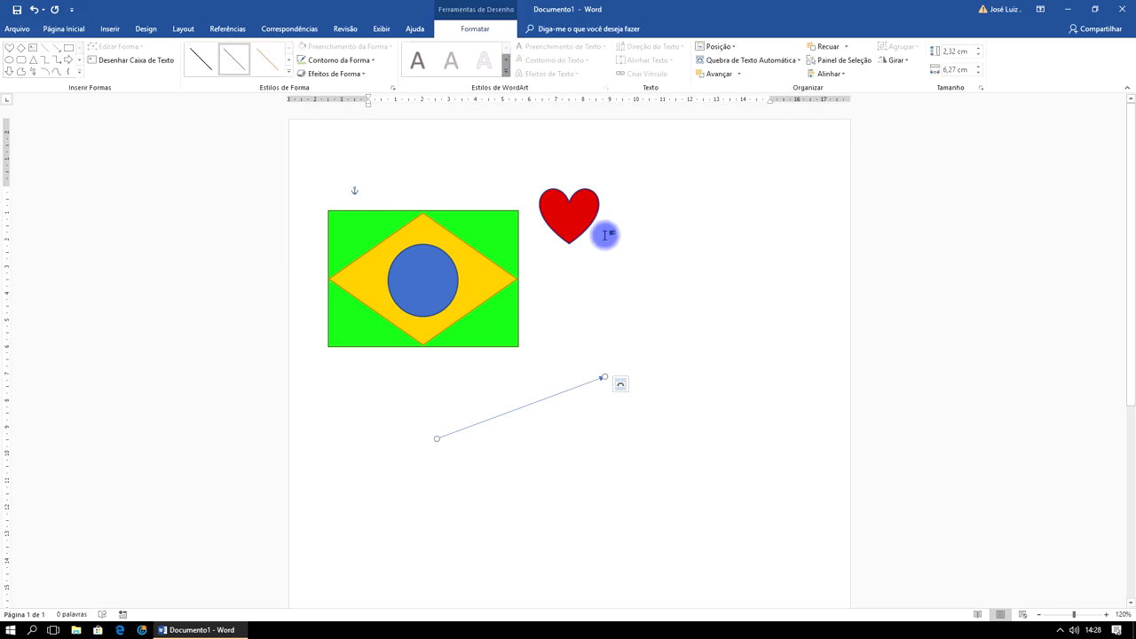
pyautogui.click(290, 75)
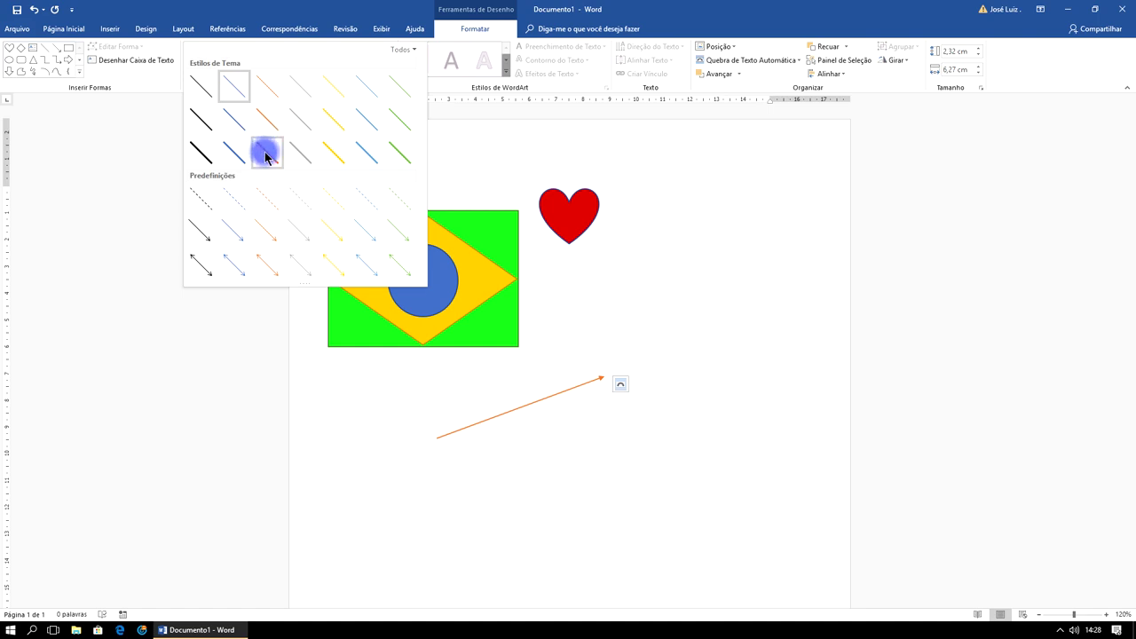
pyautogui.click(359, 157)
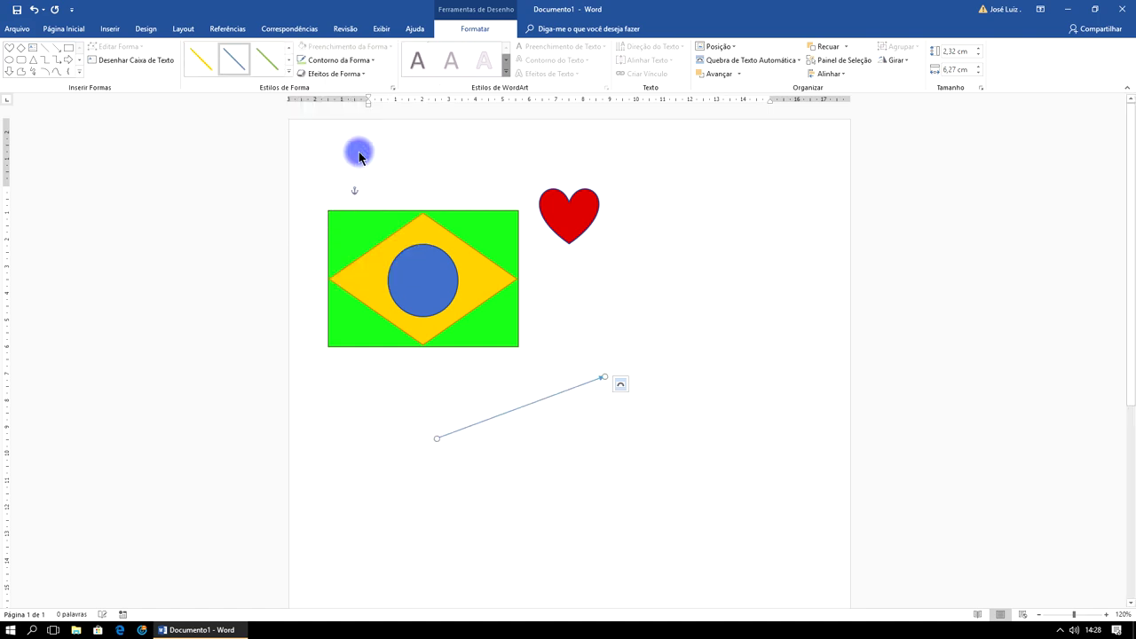
# Colour the line green and shorten it to about 1,24 by 5,19 cm, ending lower left.
pyautogui.click(369, 62)
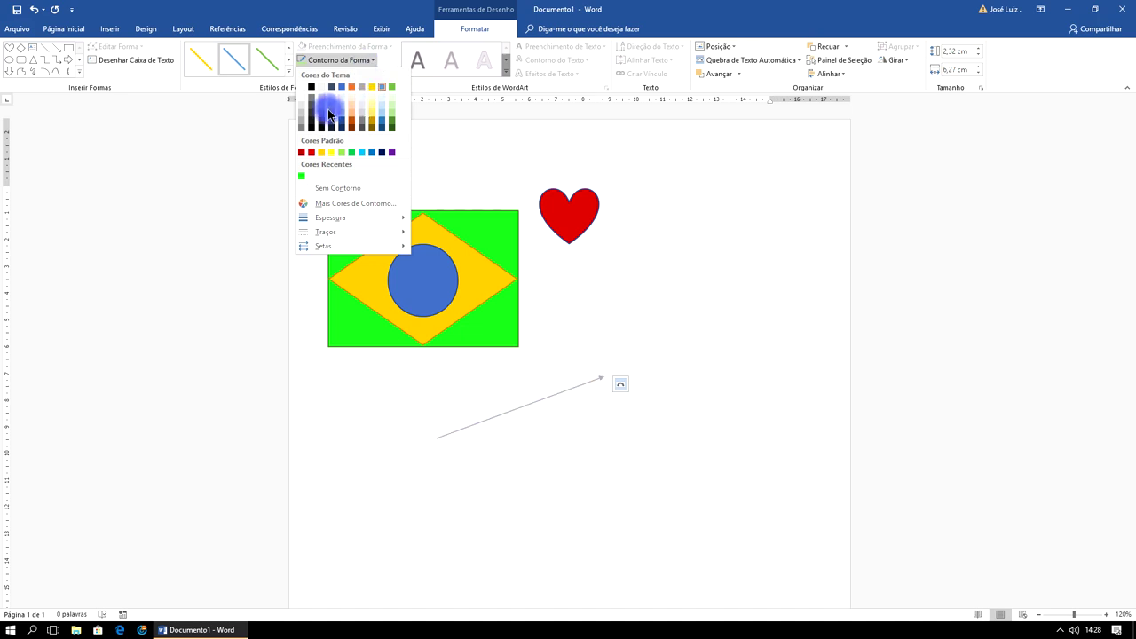
pyautogui.click(392, 125)
pyautogui.click(744, 308)
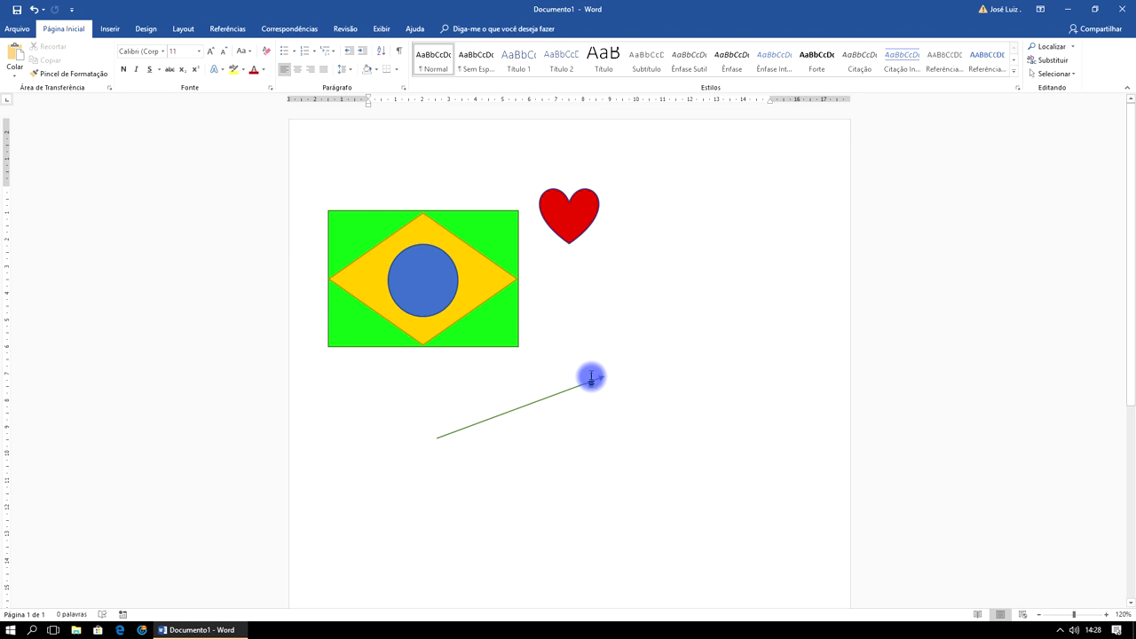
pyautogui.click(599, 384)
pyautogui.moveTo(606, 377); pyautogui.dragTo(606, 376)
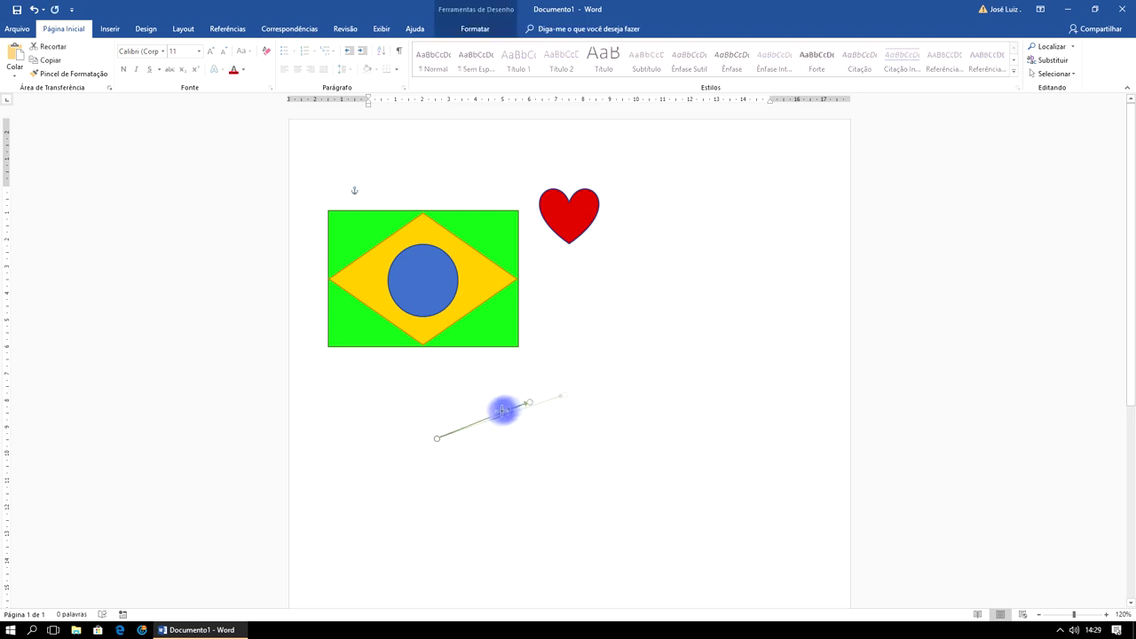
pyautogui.moveTo(607, 377); pyautogui.dragTo(575, 405)
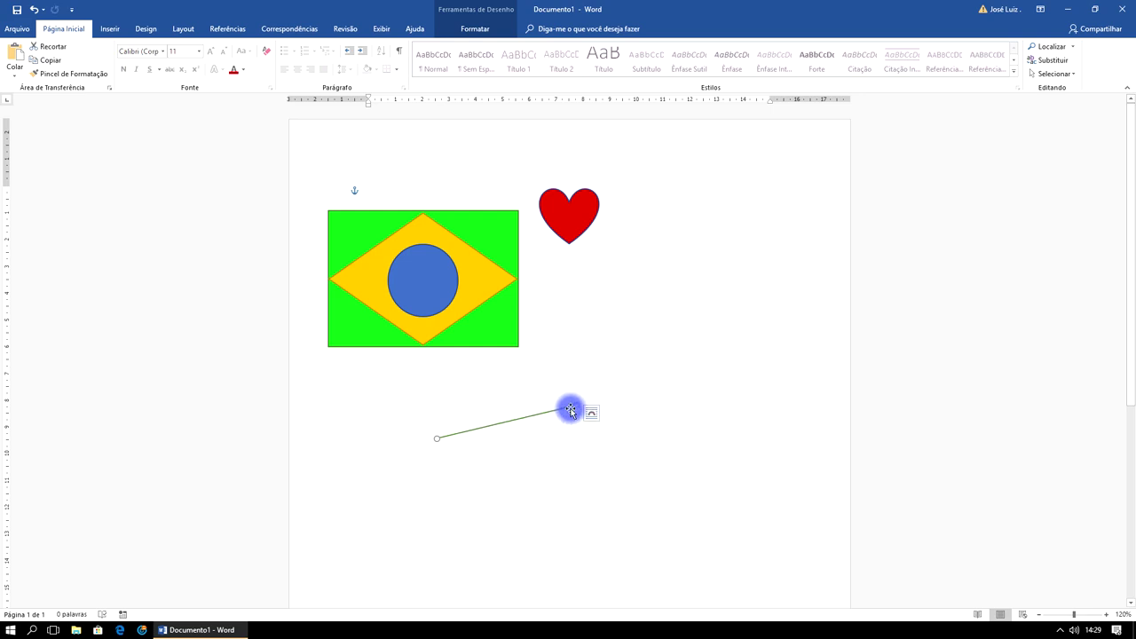
pyautogui.click(471, 28)
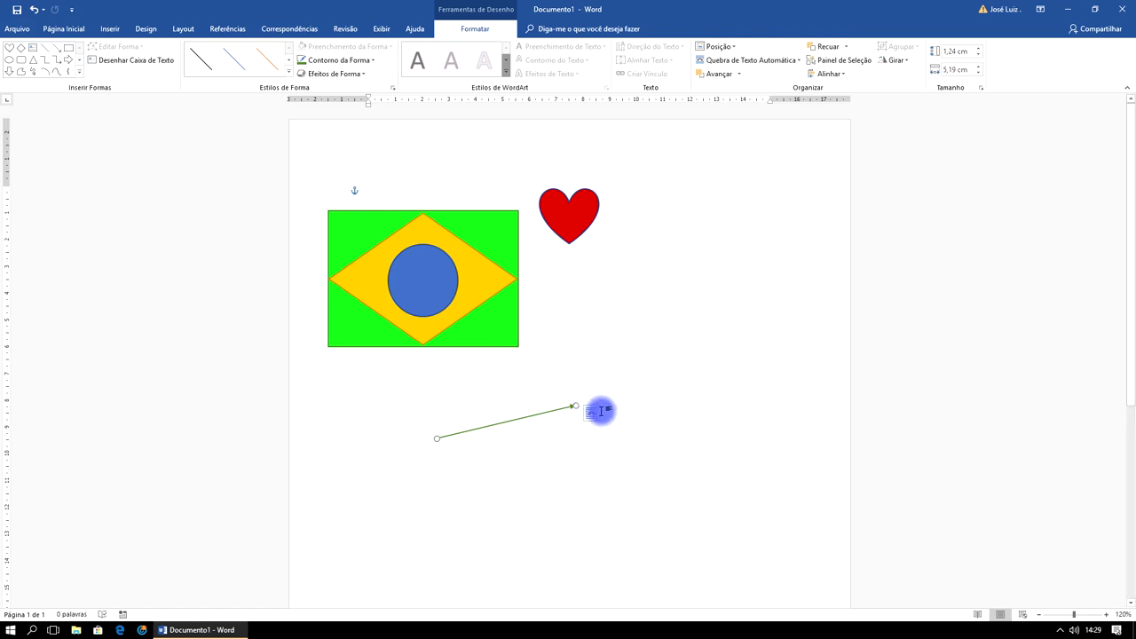
pyautogui.click(648, 283)
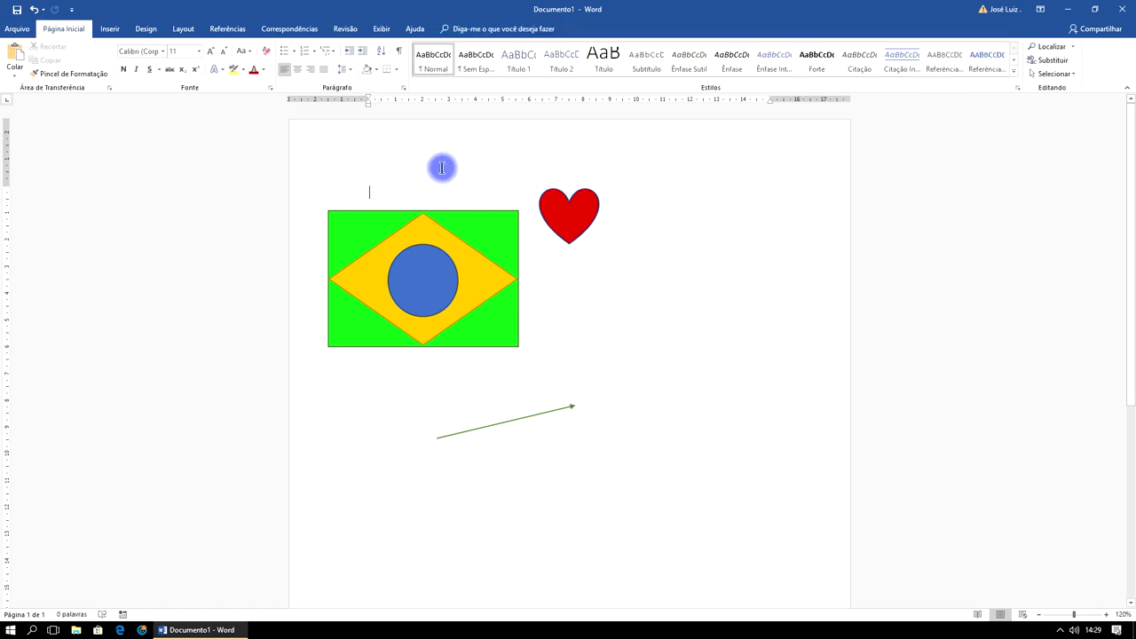
# Draw a large 8,5 by 15,09 cm starburst below the flag and start typing its text.
pyautogui.click(120, 29)
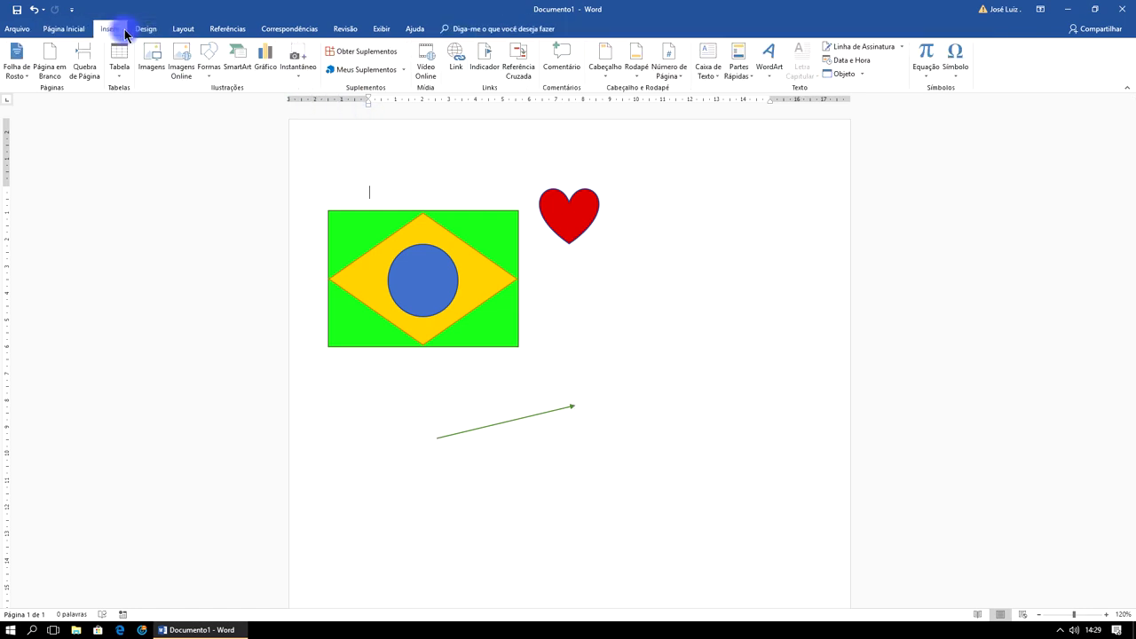
pyautogui.click(207, 64)
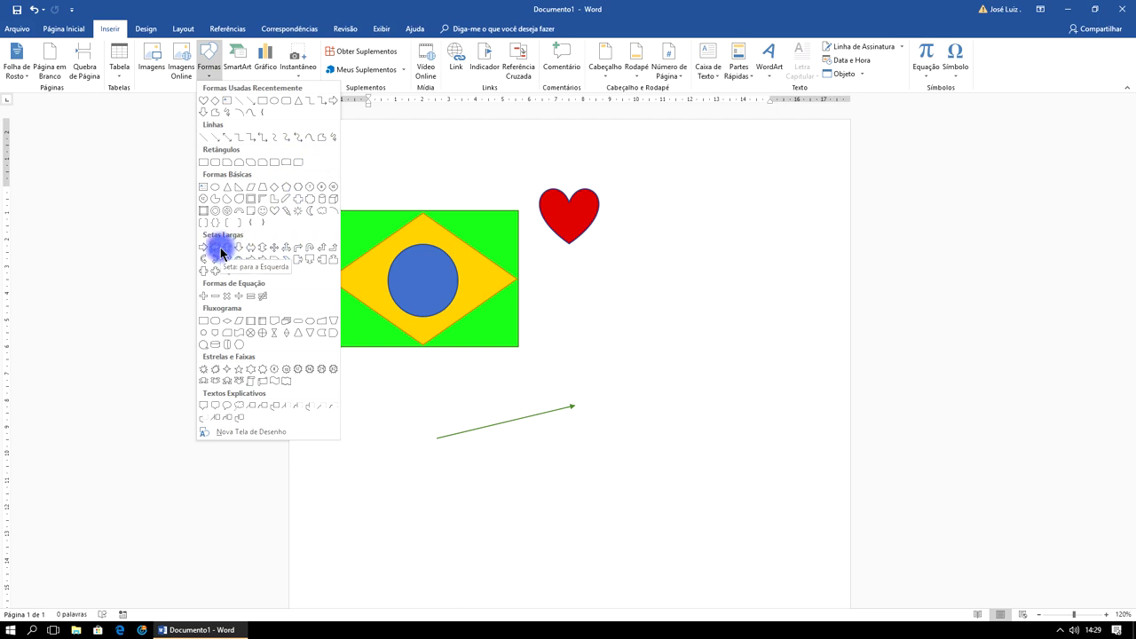
pyautogui.click(216, 369)
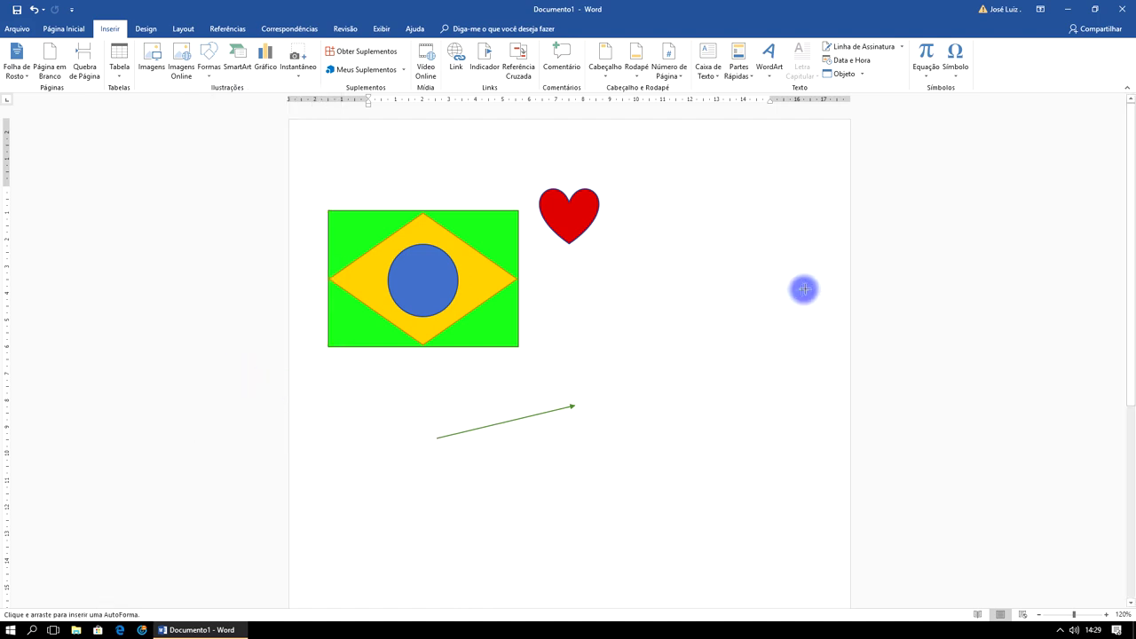
pyautogui.moveTo(805, 289); pyautogui.dragTo(396, 518)
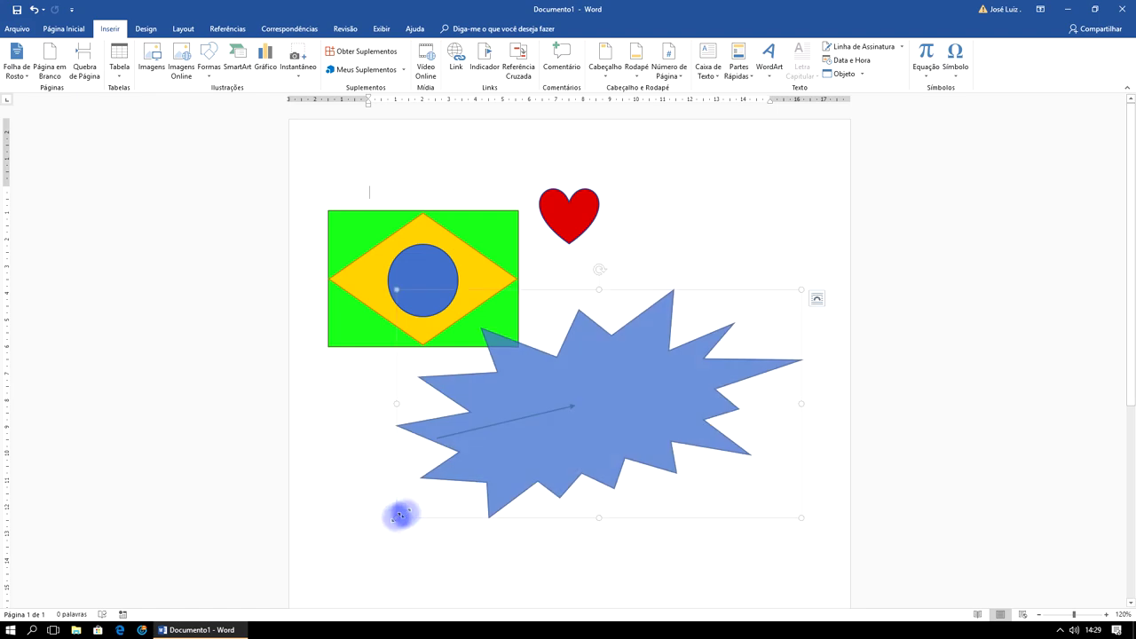
pyautogui.moveTo(563, 448); pyautogui.dragTo(565, 454)
pyautogui.moveTo(634, 377)
pyautogui.mouseDown()
pyautogui.moveTo(678, 325)
pyautogui.moveTo(557, 425)
pyautogui.mouseUp()
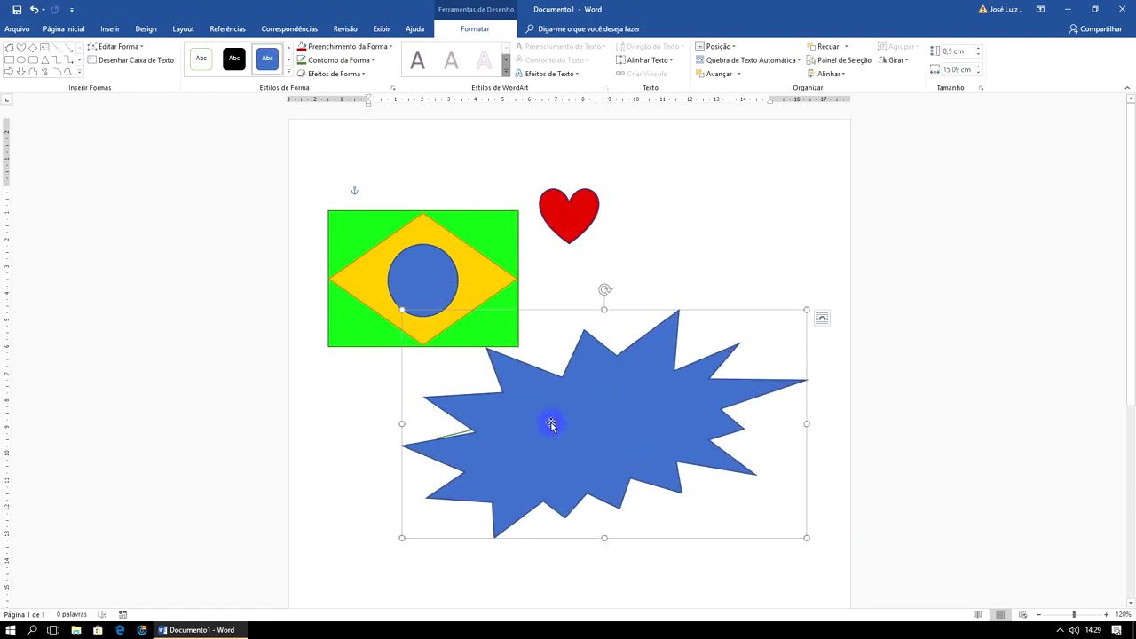
pyautogui.write('Promoção')
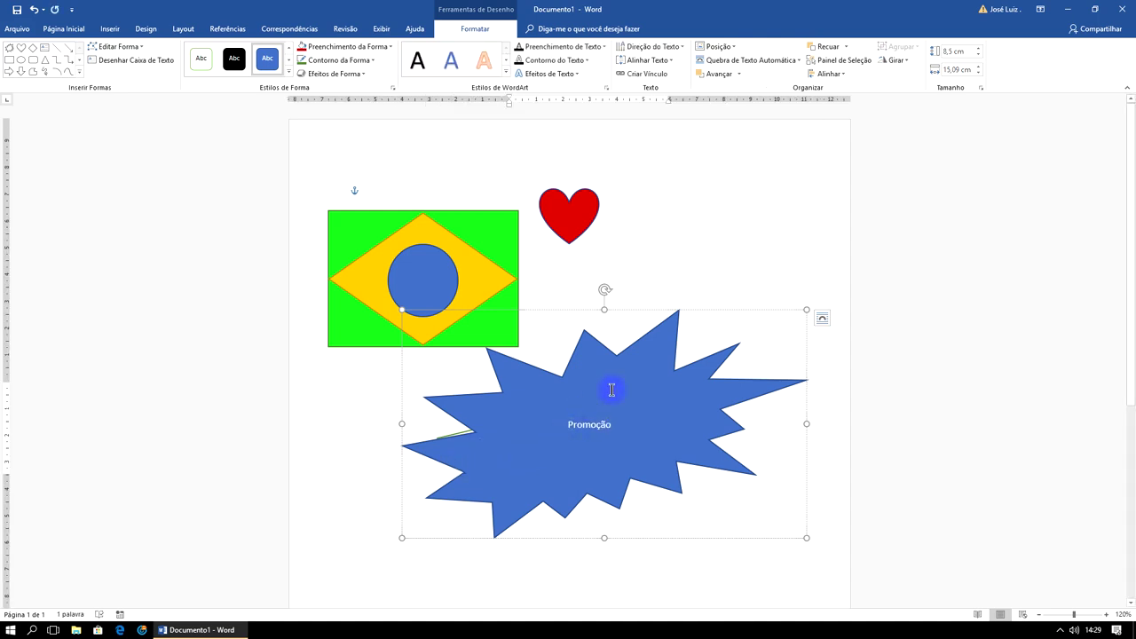
# Make the starburst's word 'Promoção' 36 pt and red.
pyautogui.click(671, 203)
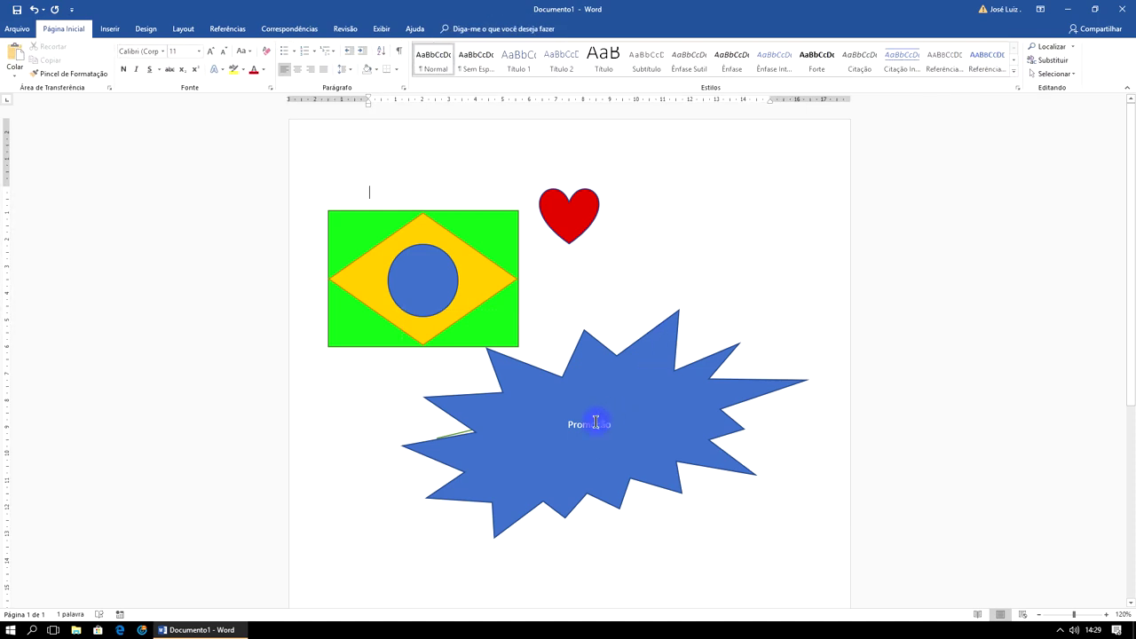
pyautogui.moveTo(596, 423); pyautogui.dragTo(611, 423)
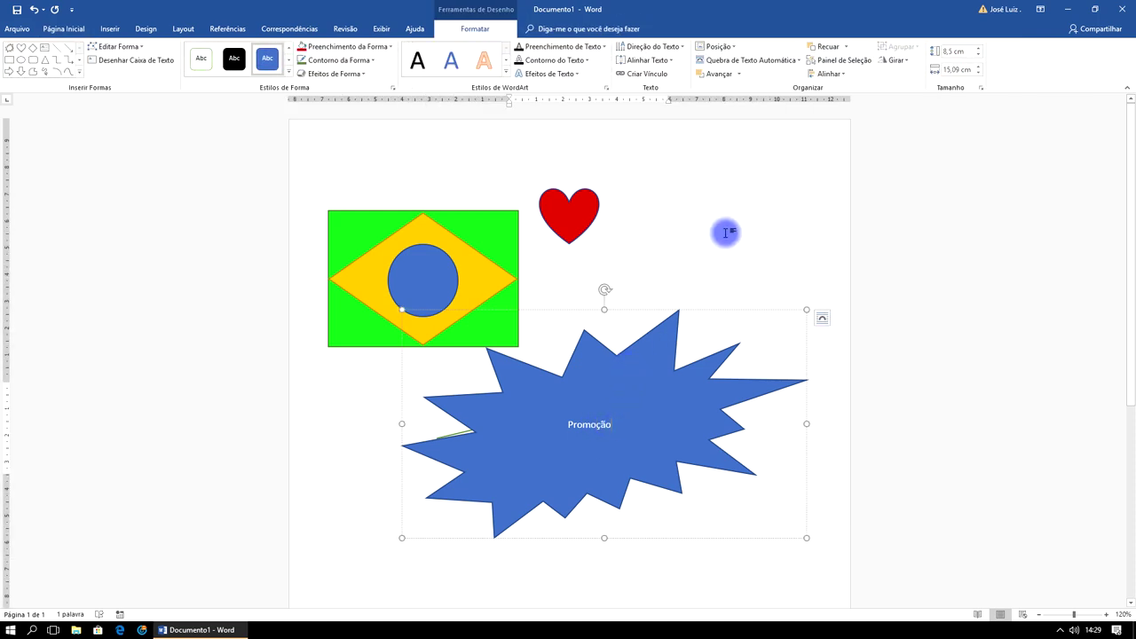
pyautogui.click(708, 282)
pyautogui.click(635, 366)
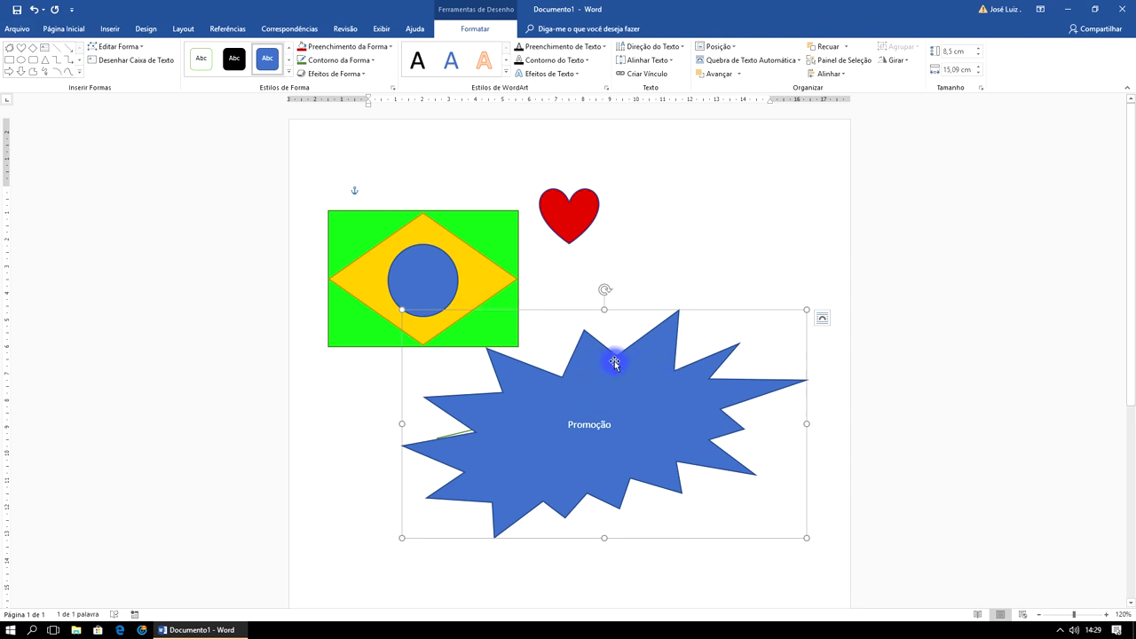
pyautogui.click(76, 34)
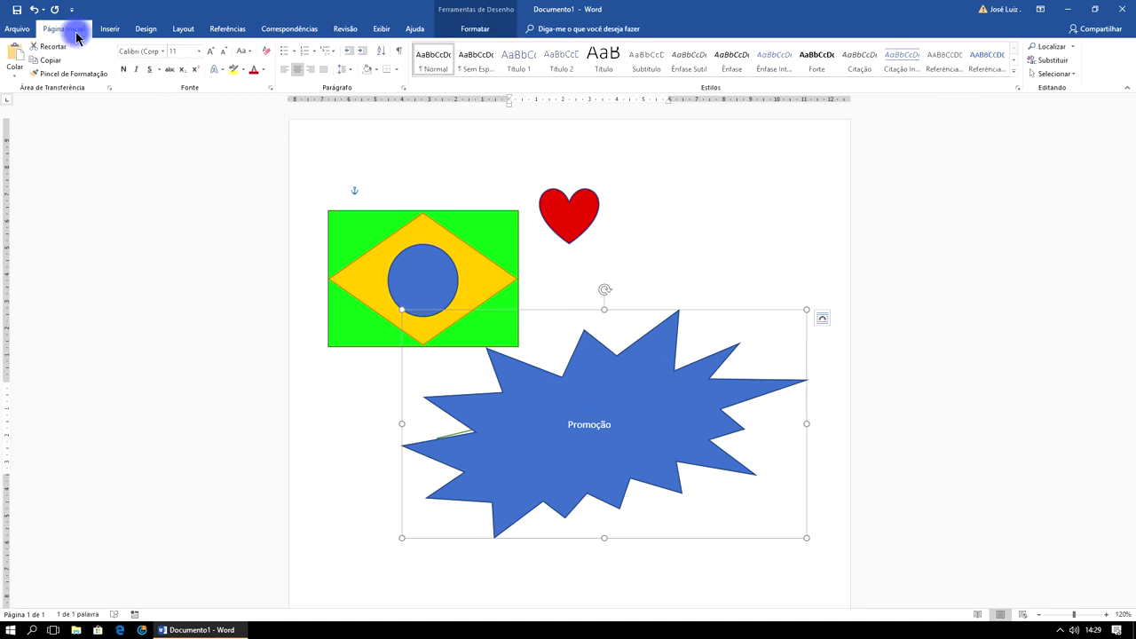
pyautogui.click(203, 52)
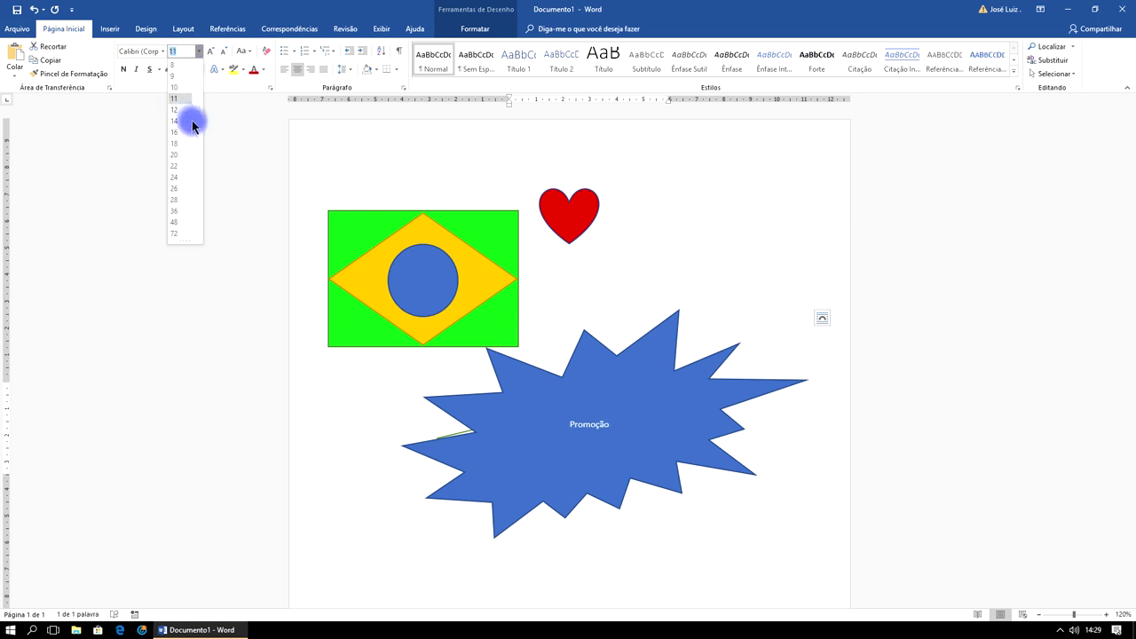
pyautogui.click(185, 214)
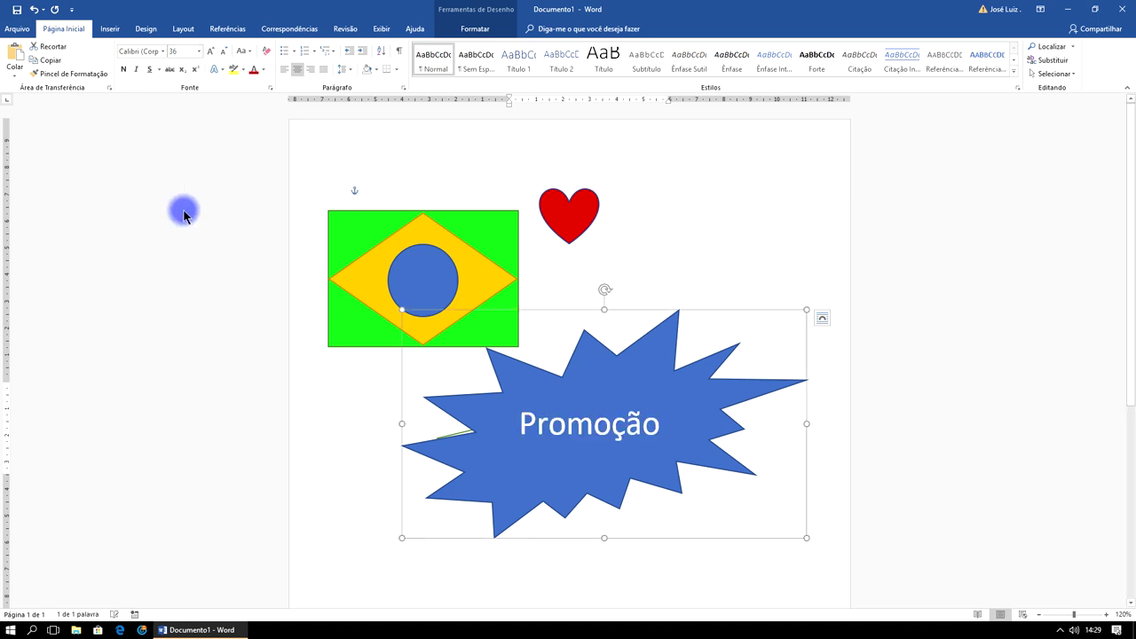
pyautogui.click(263, 71)
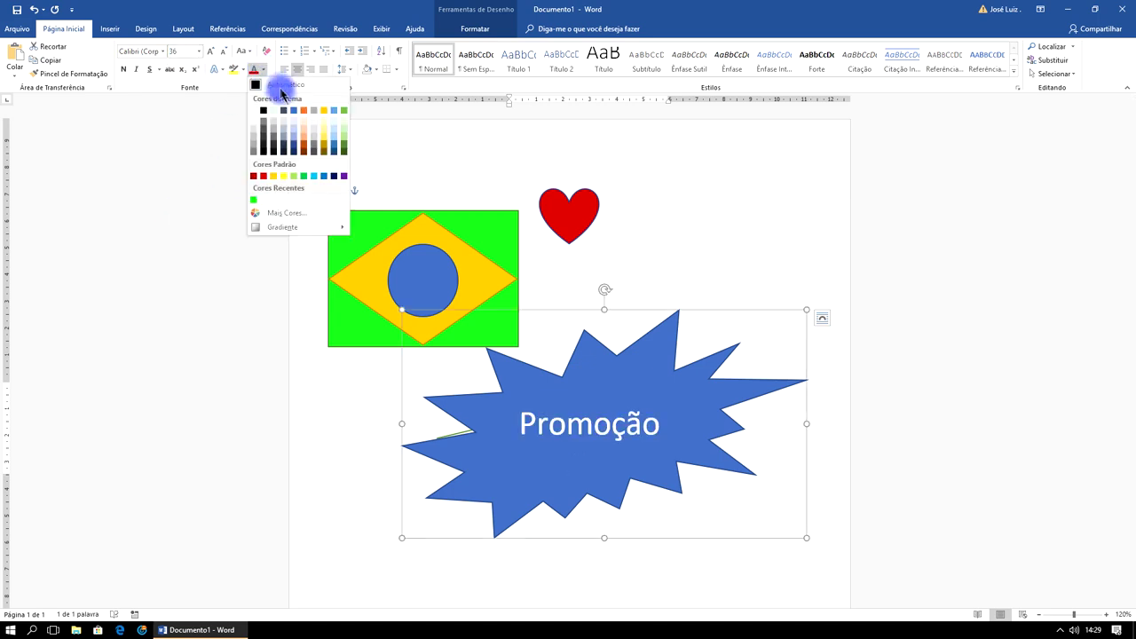
pyautogui.click(264, 180)
pyautogui.click(748, 245)
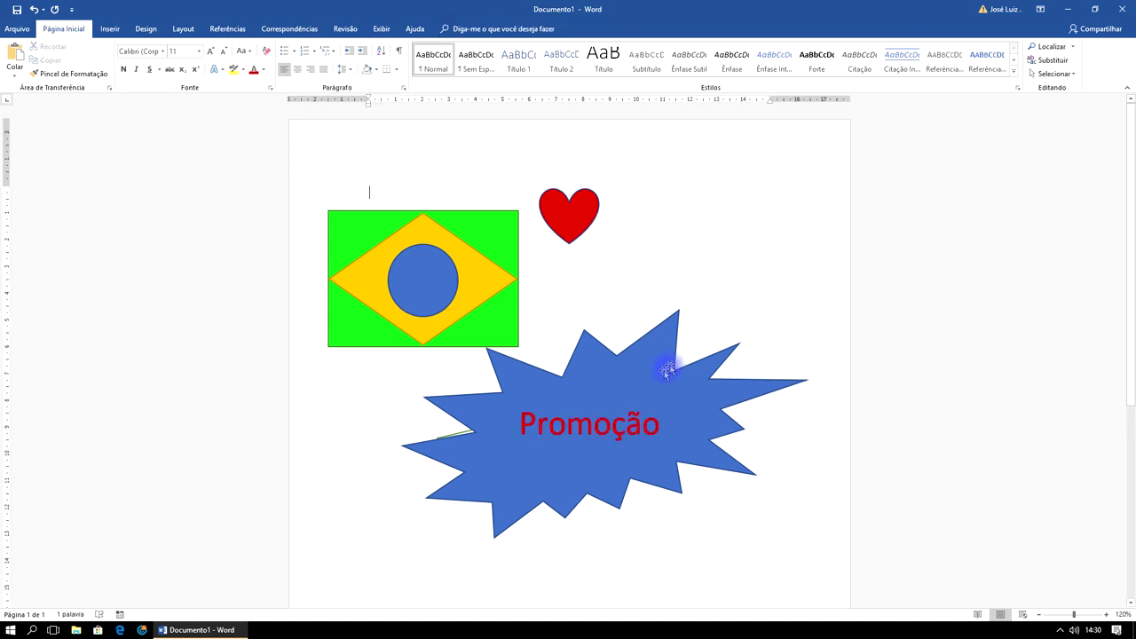
# Shrink the Promoção starburst and move it up right of the flag, just below the heart.
pyautogui.click(636, 388)
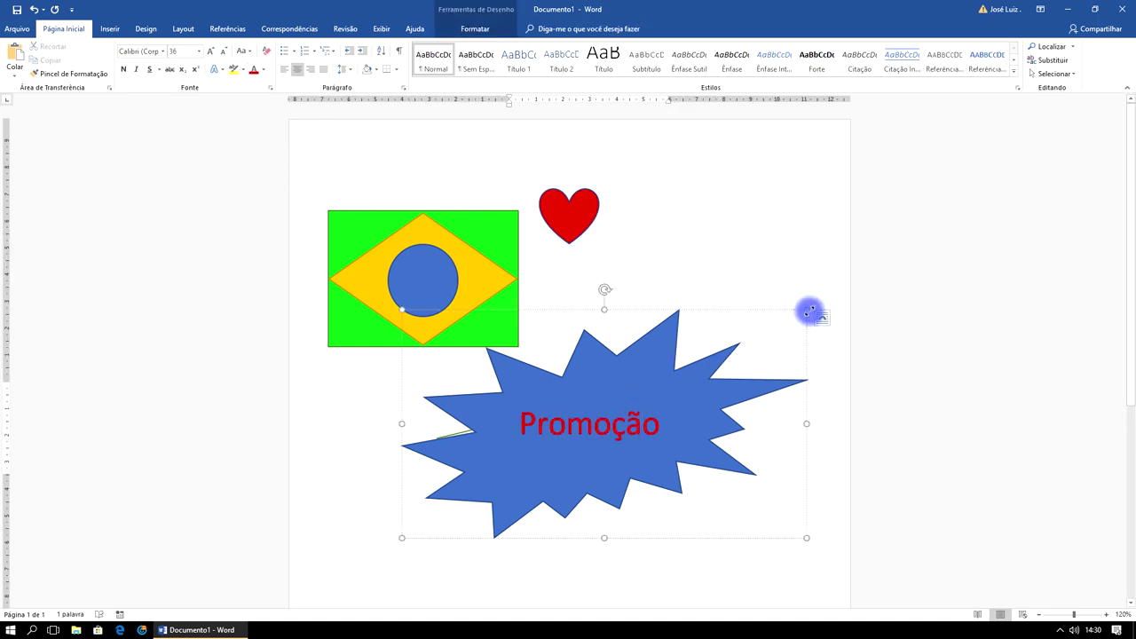
pyautogui.moveTo(807, 309)
pyautogui.mouseDown()
pyautogui.moveTo(701, 366)
pyautogui.moveTo(775, 328)
pyautogui.mouseUp()
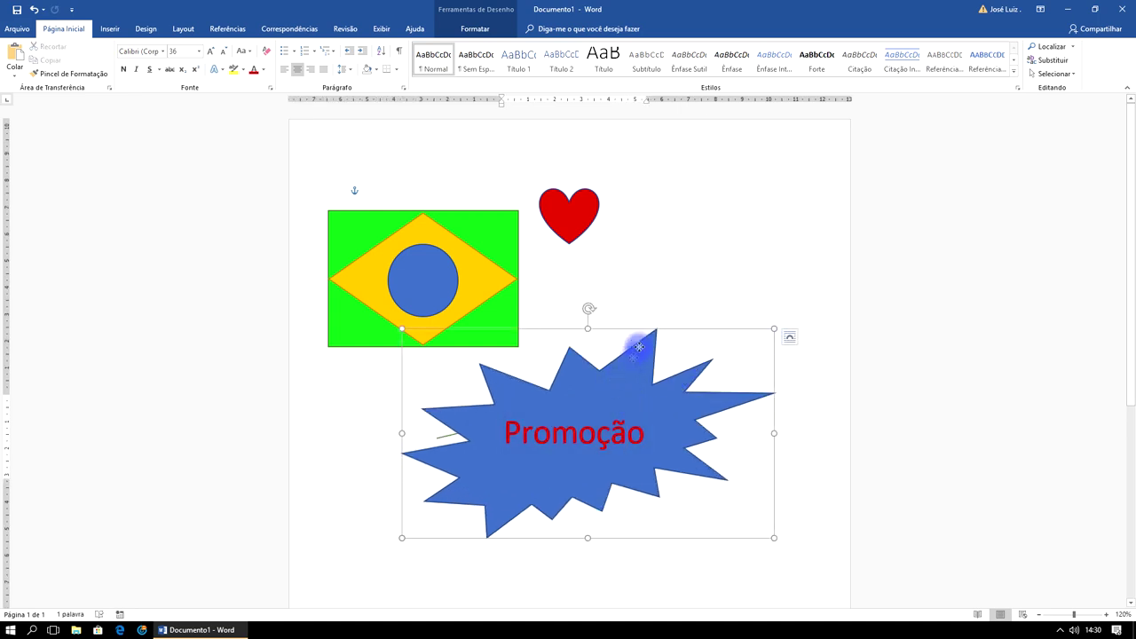
pyautogui.moveTo(633, 357); pyautogui.dragTo(749, 255)
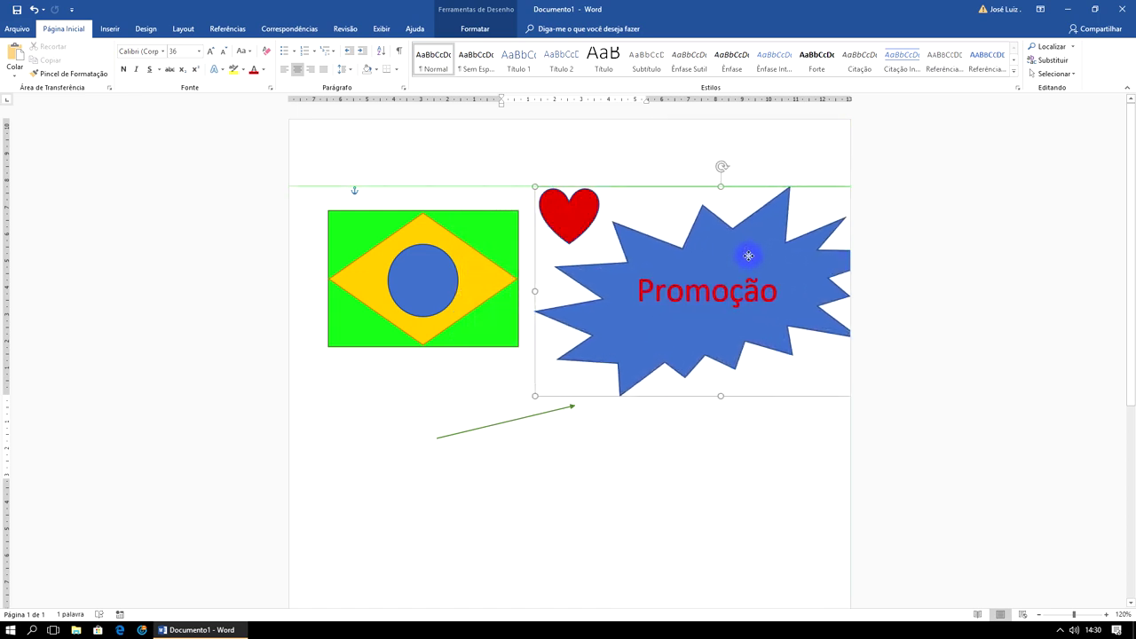
pyautogui.click(449, 404)
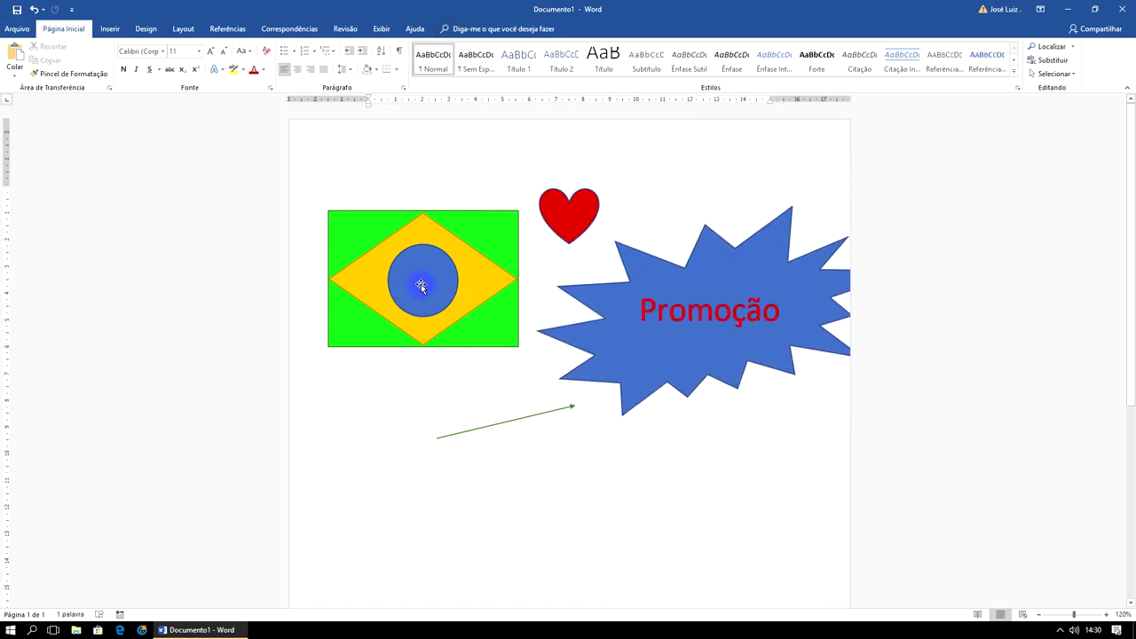
pyautogui.click(421, 285)
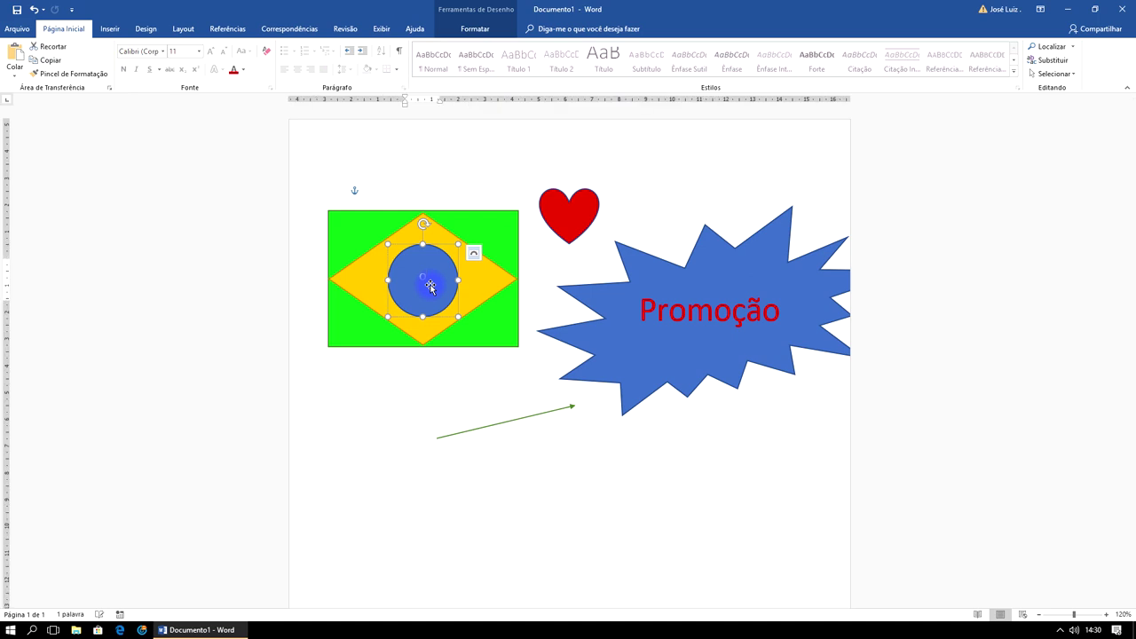
# Type 'Ordem' into the blue circle at the flag's centre.
pyautogui.write('Ordem')
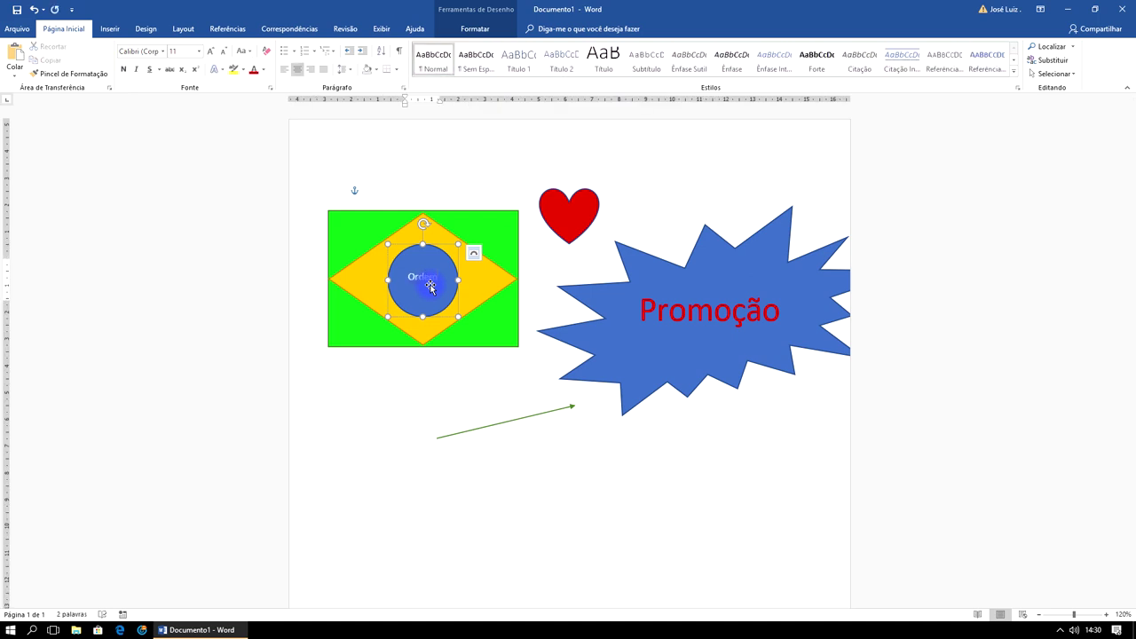
pyautogui.click(399, 419)
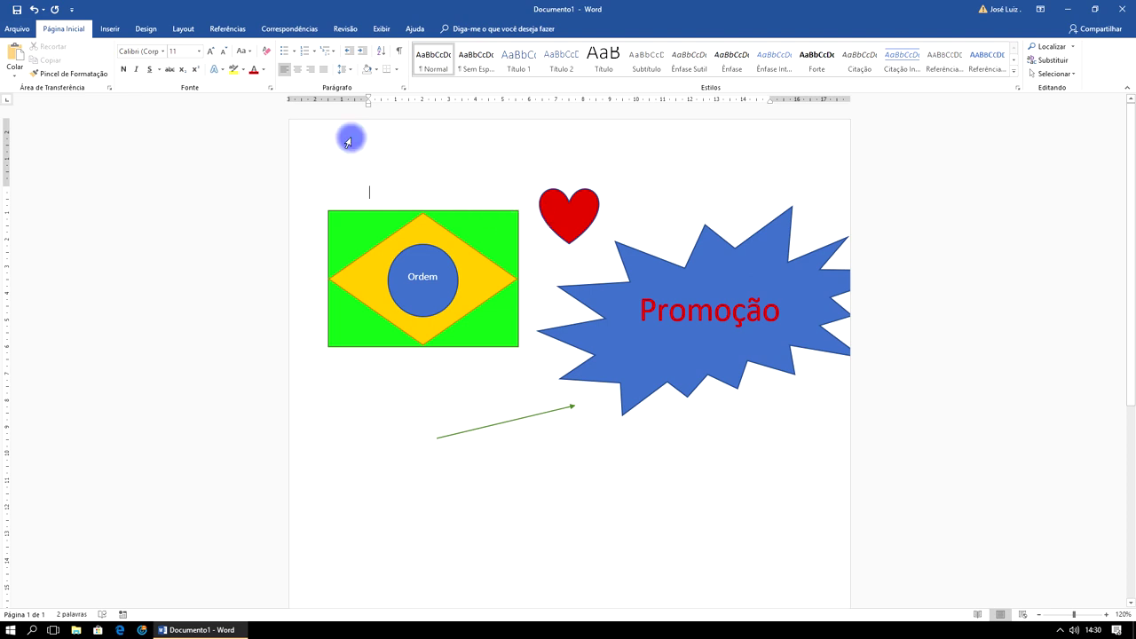
# Draw a cloud callout below the starburst and type 'Hummm que fome!' in it.
pyautogui.click(110, 30)
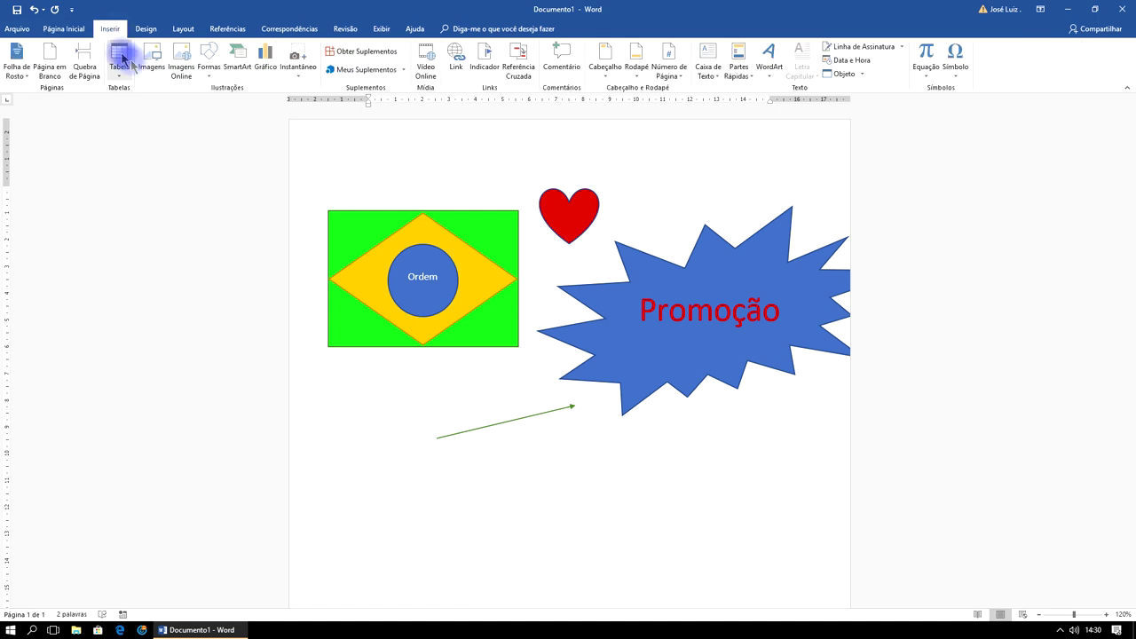
pyautogui.click(213, 76)
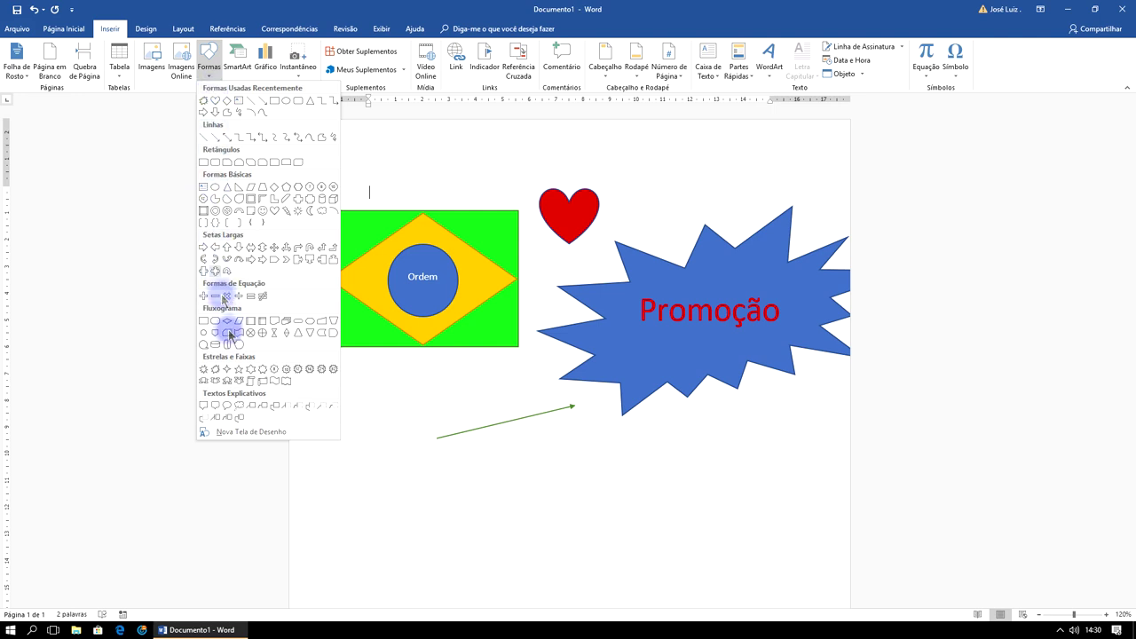
pyautogui.click(239, 410)
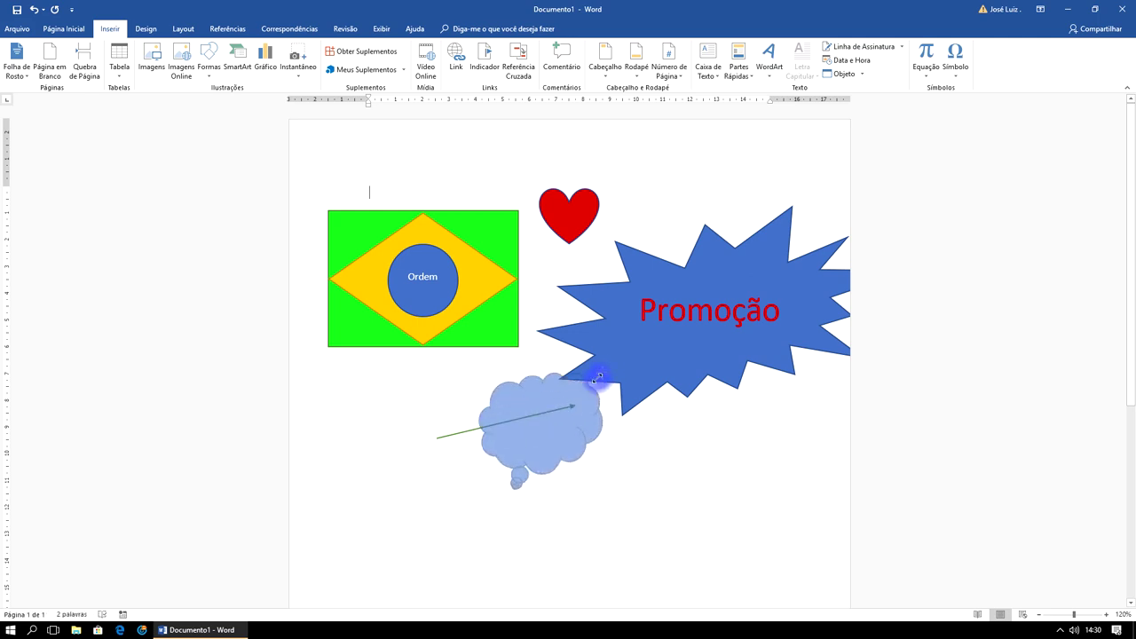
pyautogui.moveTo(477, 475); pyautogui.dragTo(603, 372)
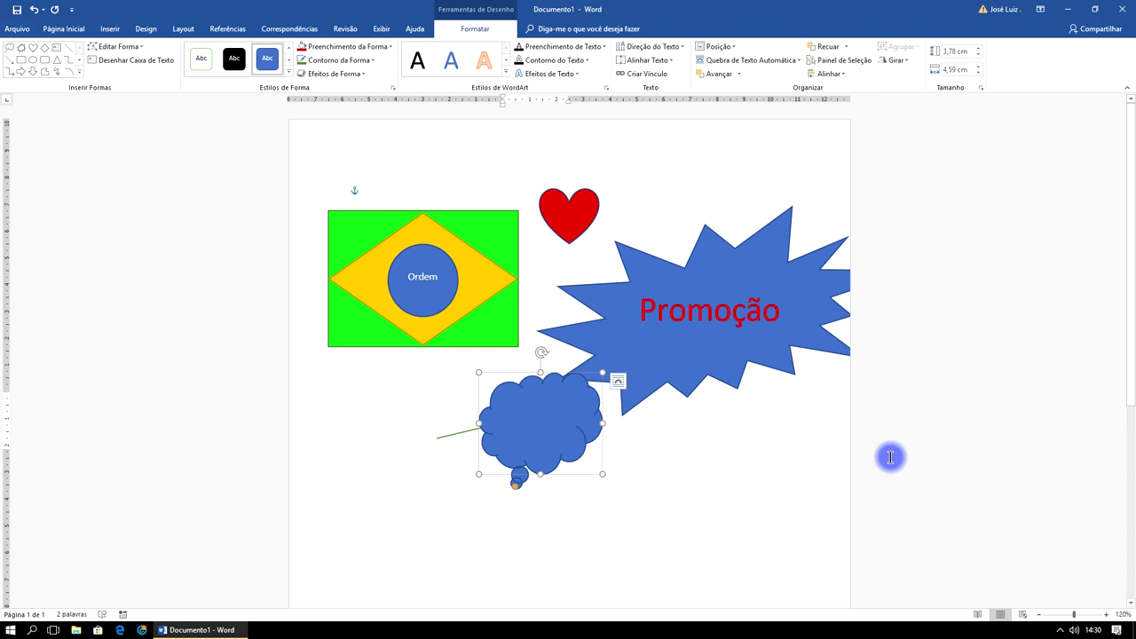
pyautogui.write('Hummm que fome!')
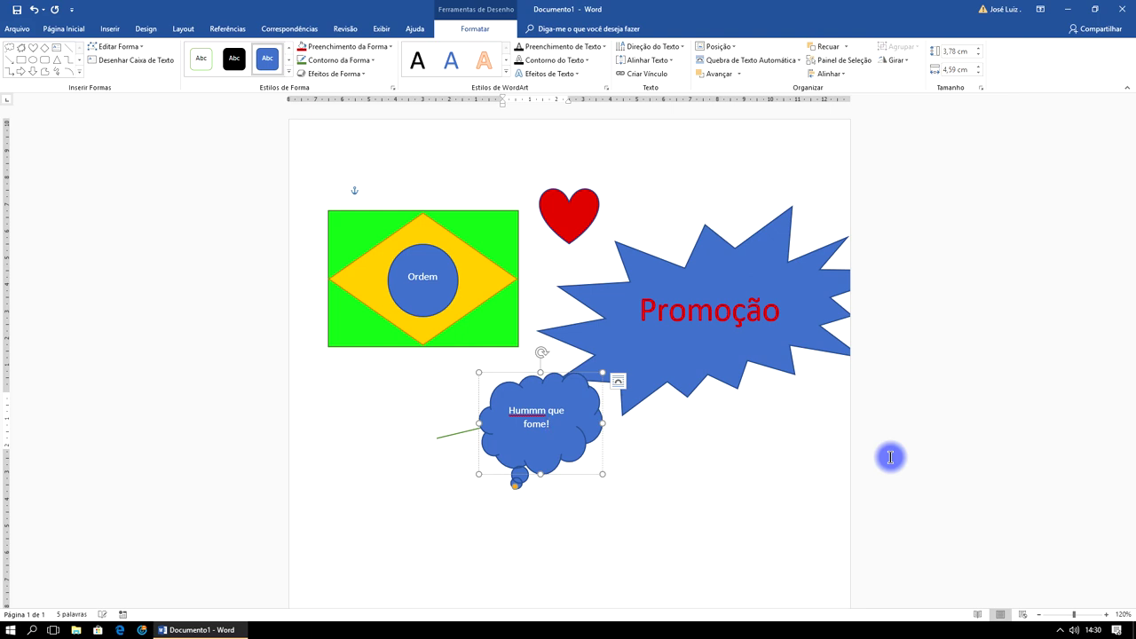
pyautogui.click(751, 459)
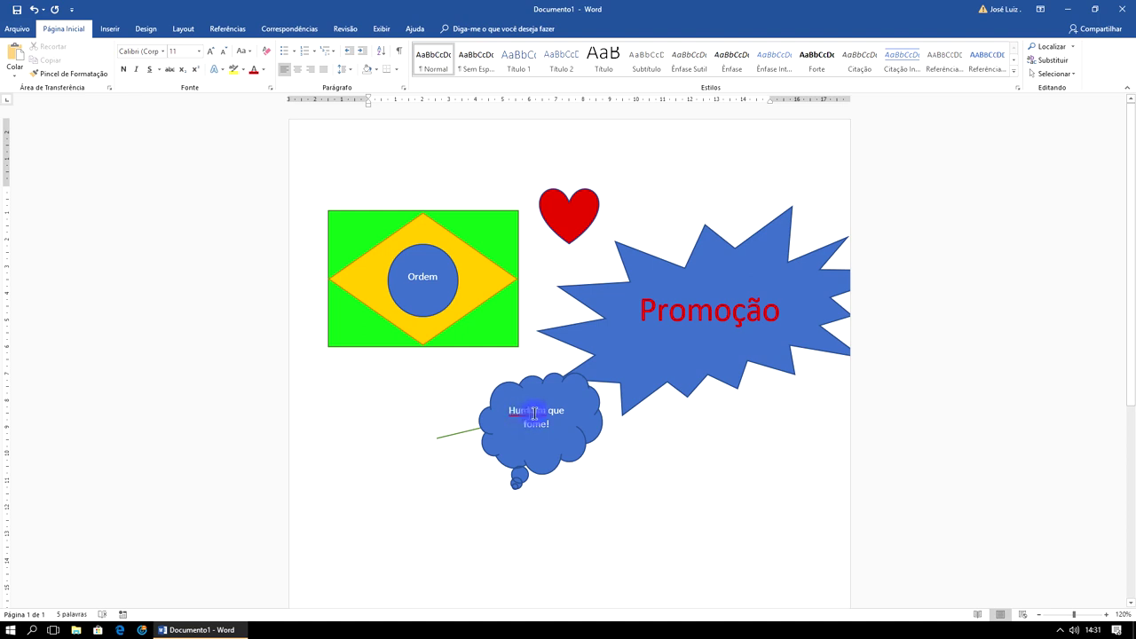
# Ignore the spelling flag on 'Hummm' and move the cloud down-right below the arrow.
pyautogui.rightClick(527, 411)
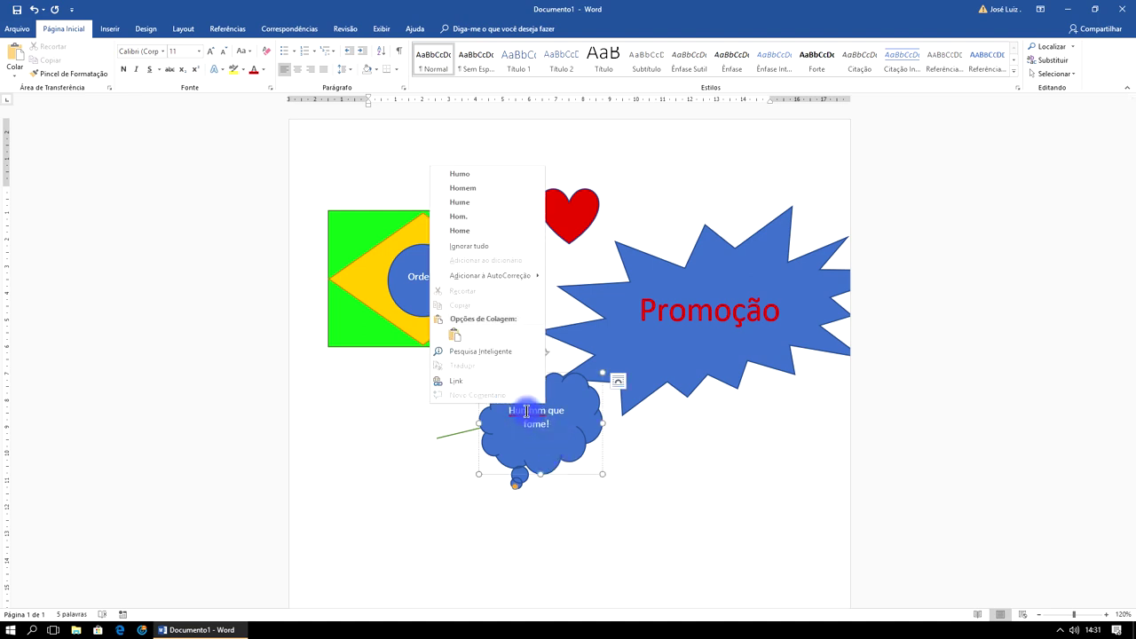
pyautogui.click(486, 247)
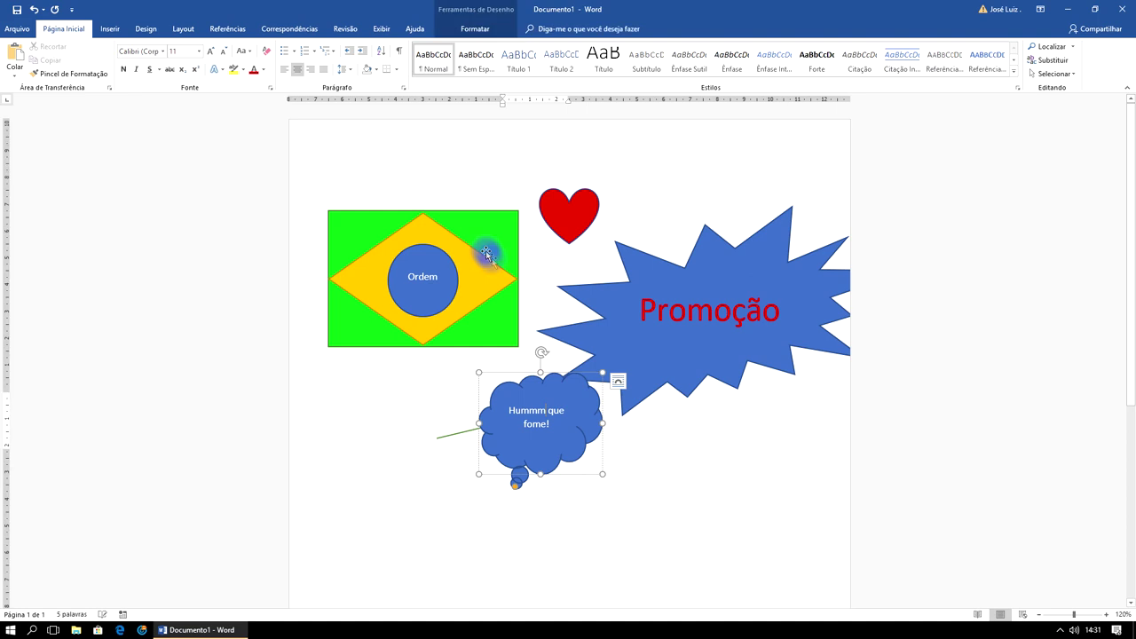
pyautogui.click(684, 493)
pyautogui.click(560, 442)
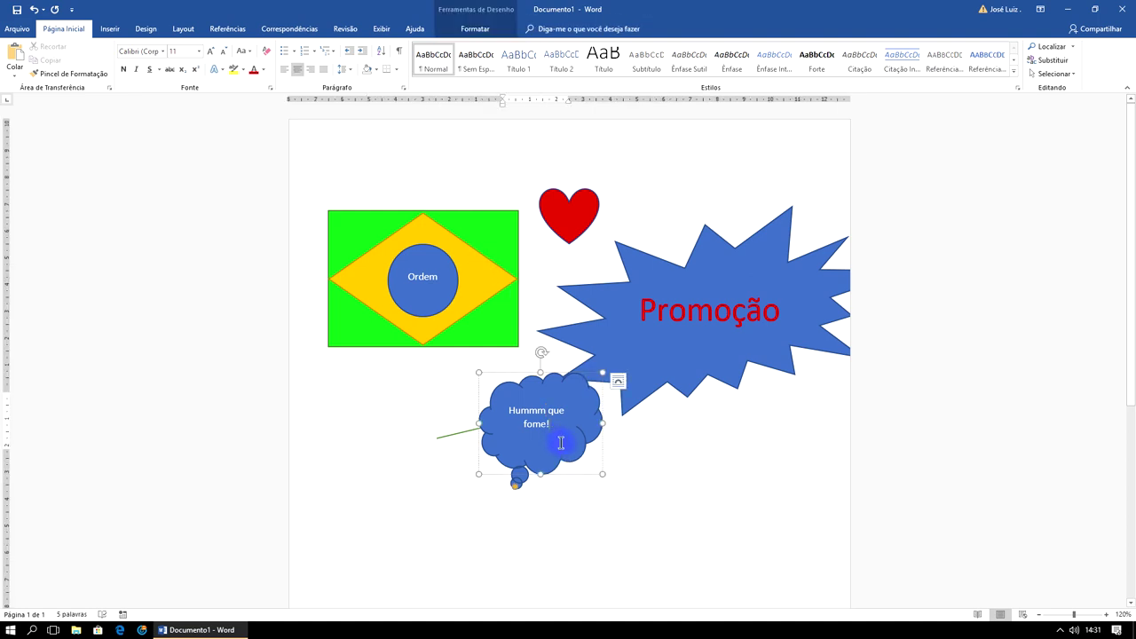
pyautogui.moveTo(570, 454); pyautogui.dragTo(612, 500)
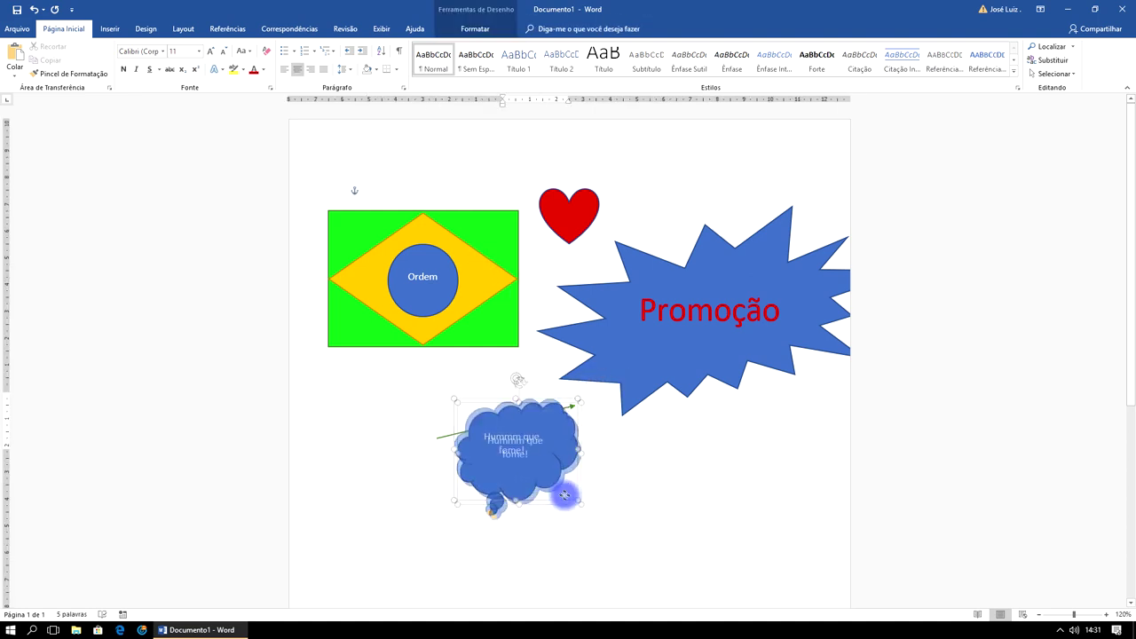
pyautogui.click(726, 475)
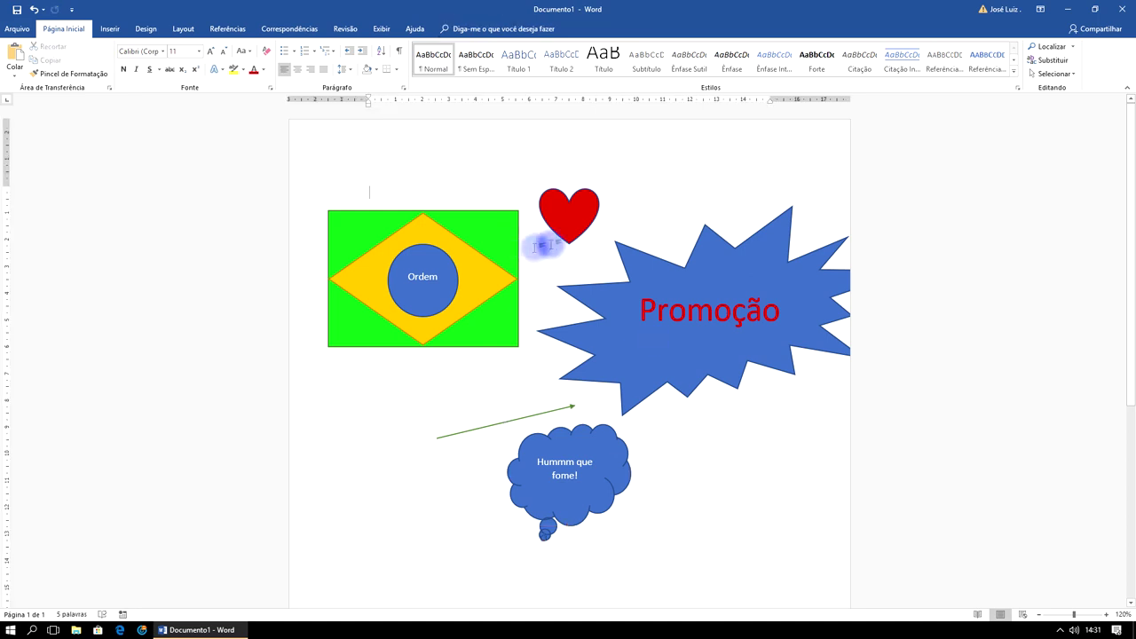
# Draw a small blue 10-point jagged star at the tail of the green arrow.
pyautogui.click(109, 29)
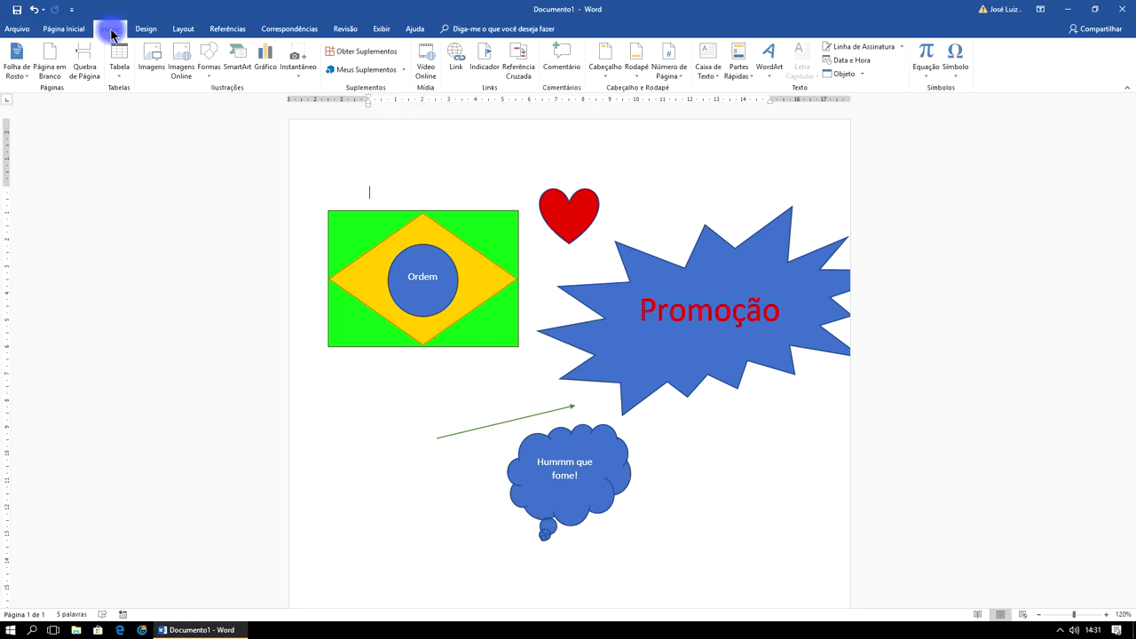
pyautogui.click(202, 76)
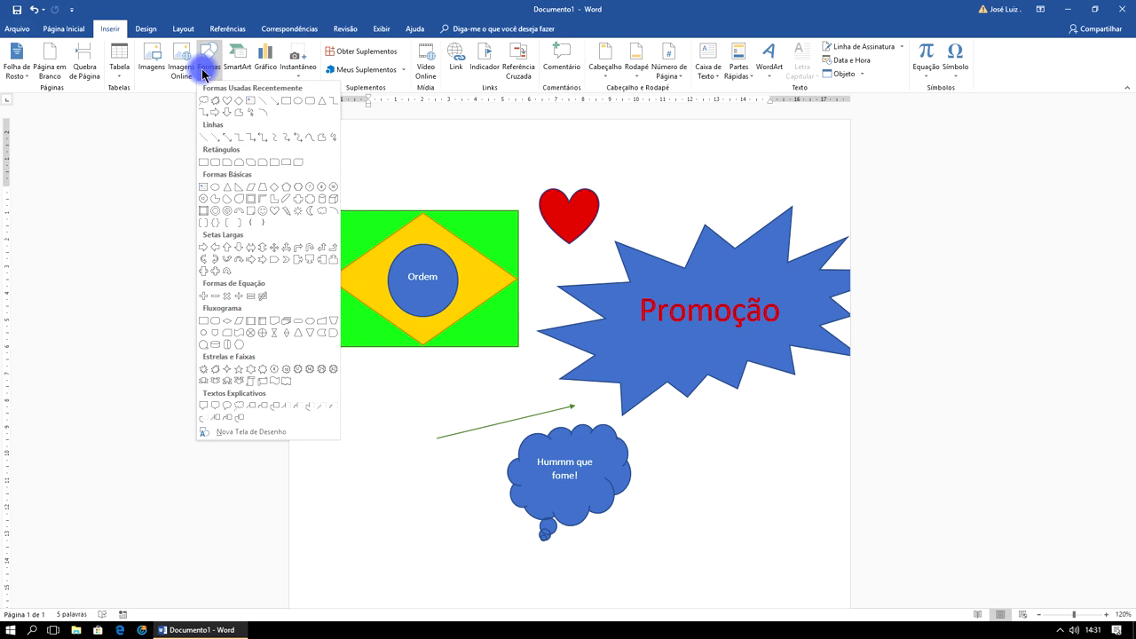
pyautogui.click(298, 378)
pyautogui.moveTo(341, 414); pyautogui.dragTo(436, 480)
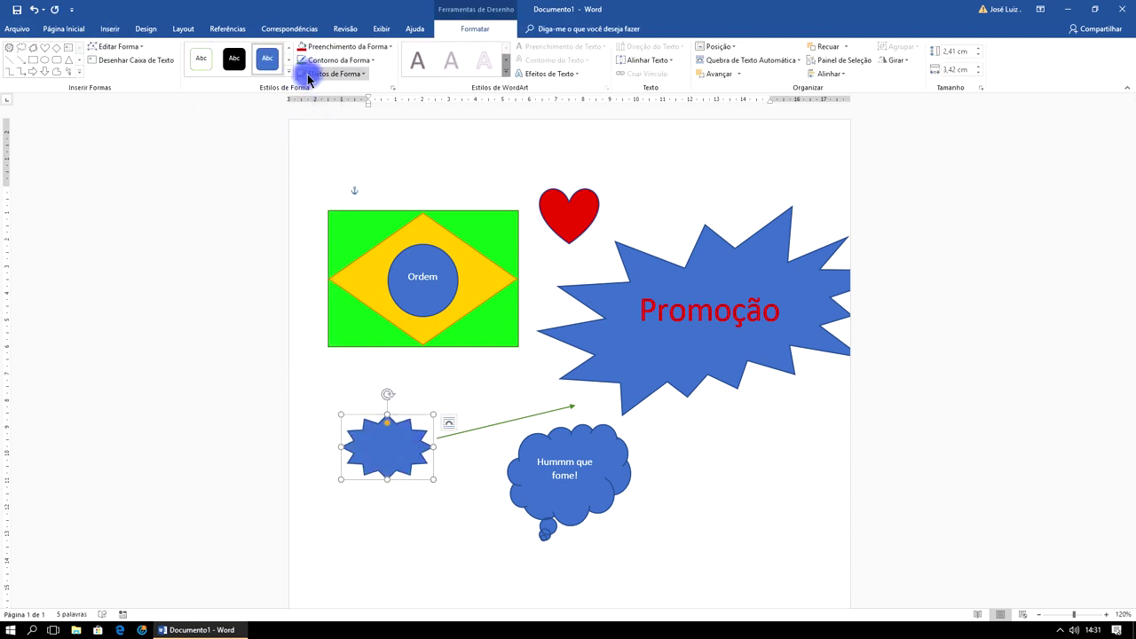
pyautogui.click(105, 30)
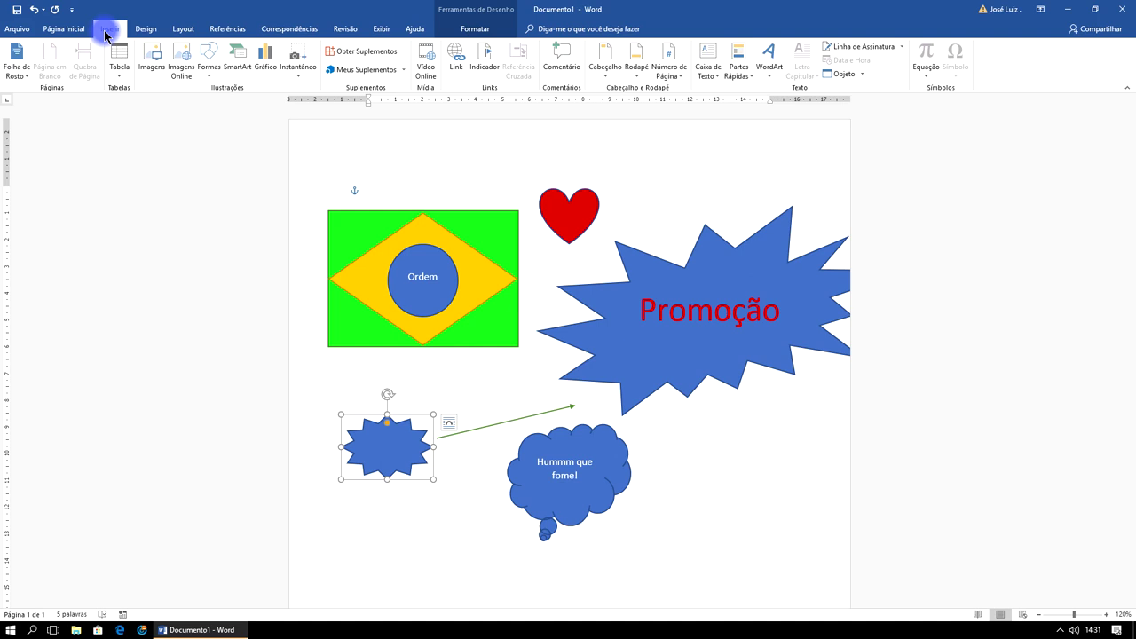
pyautogui.click(203, 71)
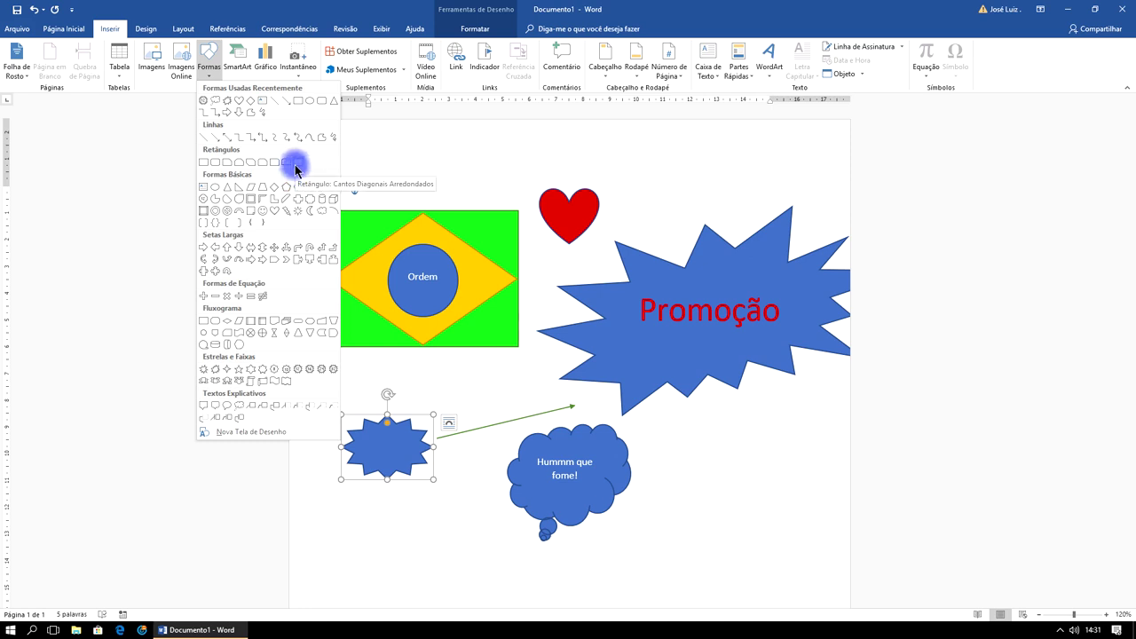
# Draw a five-pointed star right of the cloud and give it the orange shape style.
pyautogui.click(239, 375)
pyautogui.moveTo(718, 471); pyautogui.dragTo(770, 505)
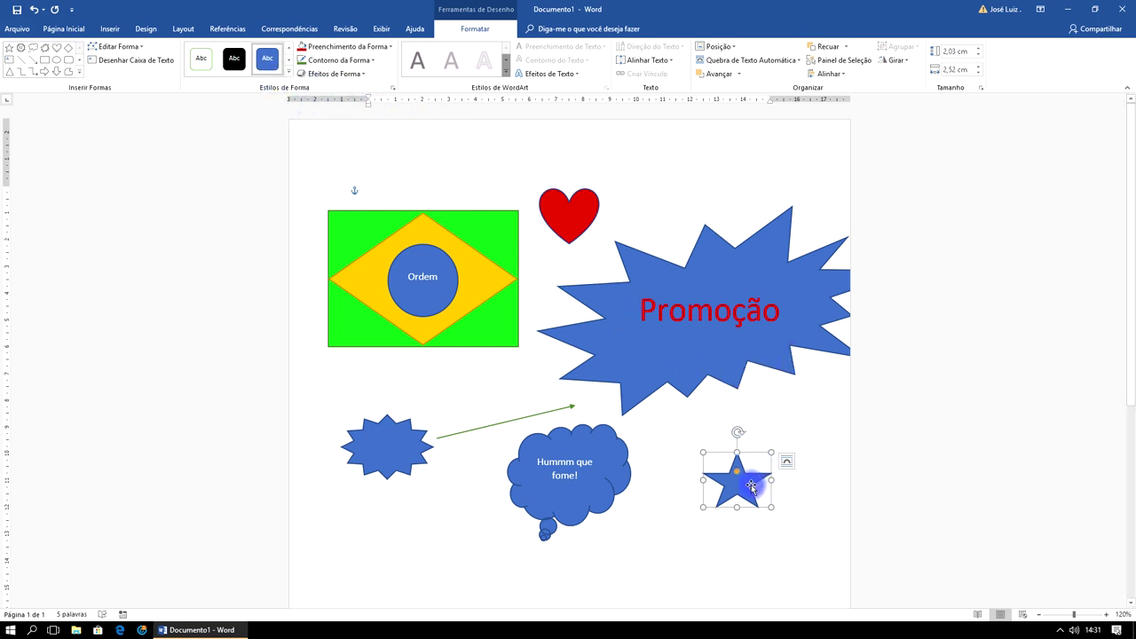
pyautogui.moveTo(751, 486); pyautogui.dragTo(723, 491)
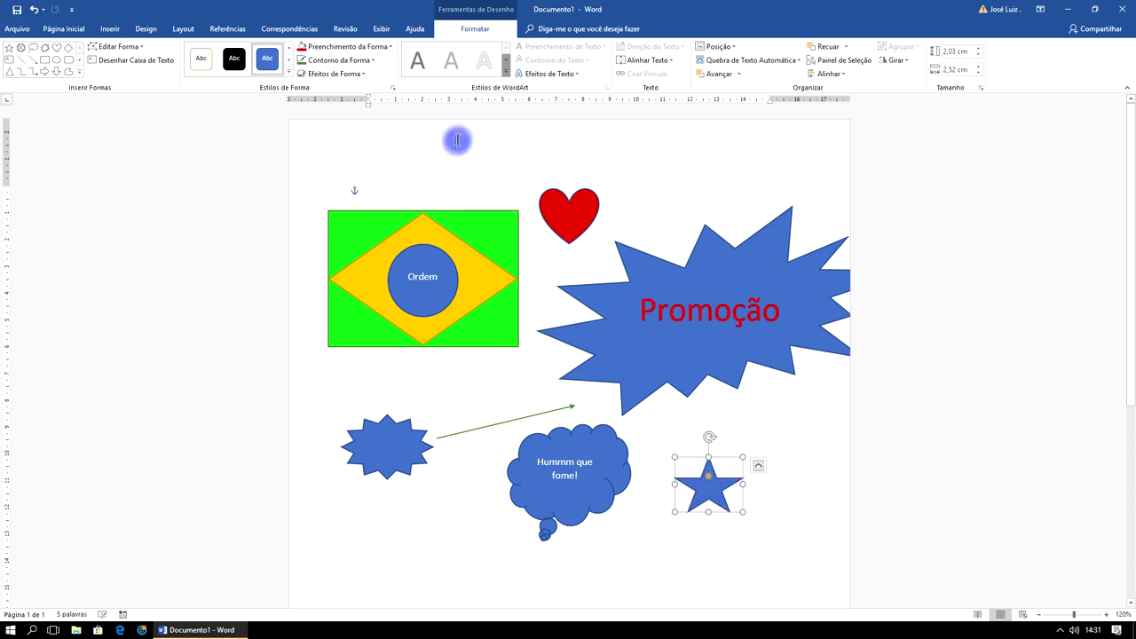
pyautogui.click(289, 72)
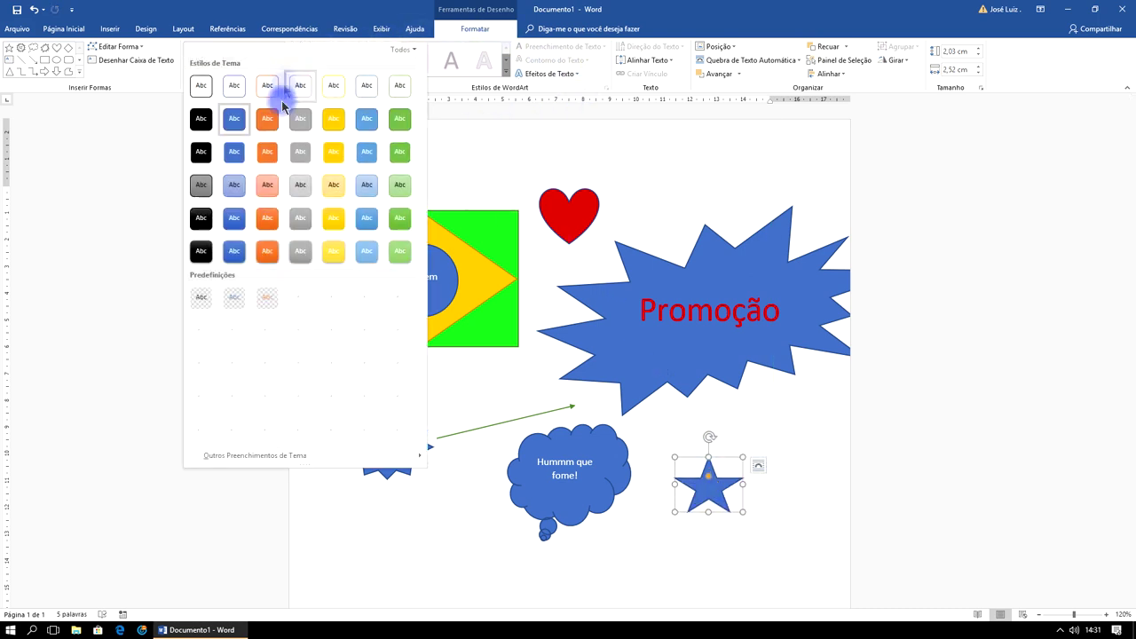
pyautogui.click(266, 129)
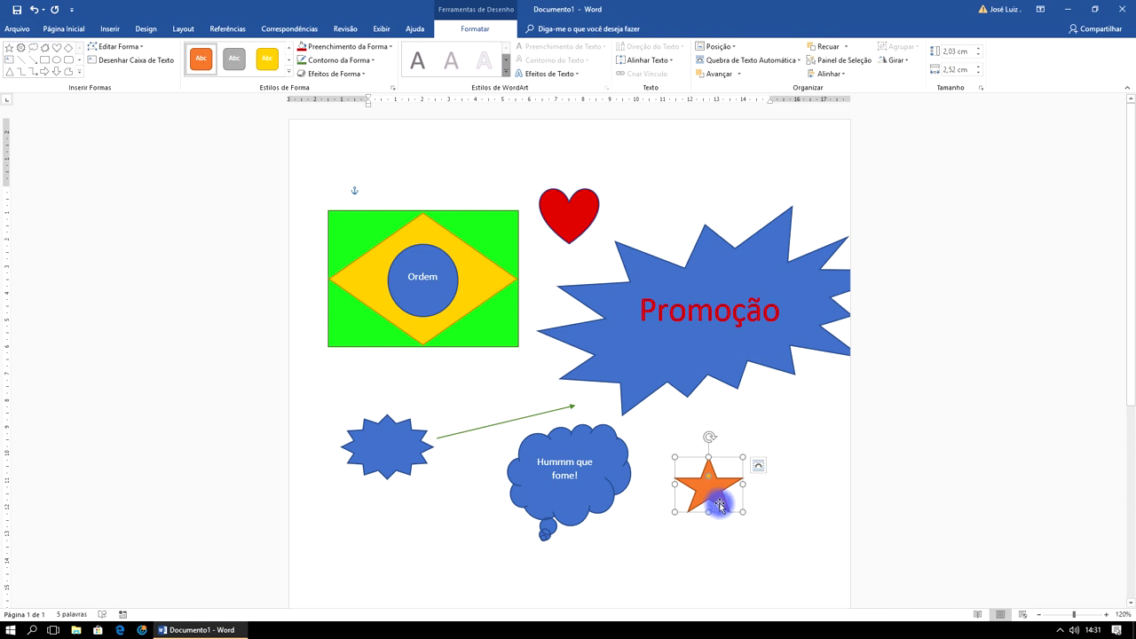
# Position the orange star just right of the 'Hummm que fome!' cloud.
pyautogui.moveTo(720, 499)
pyautogui.mouseDown()
pyautogui.moveTo(625, 468)
pyautogui.moveTo(640, 468)
pyautogui.mouseUp()
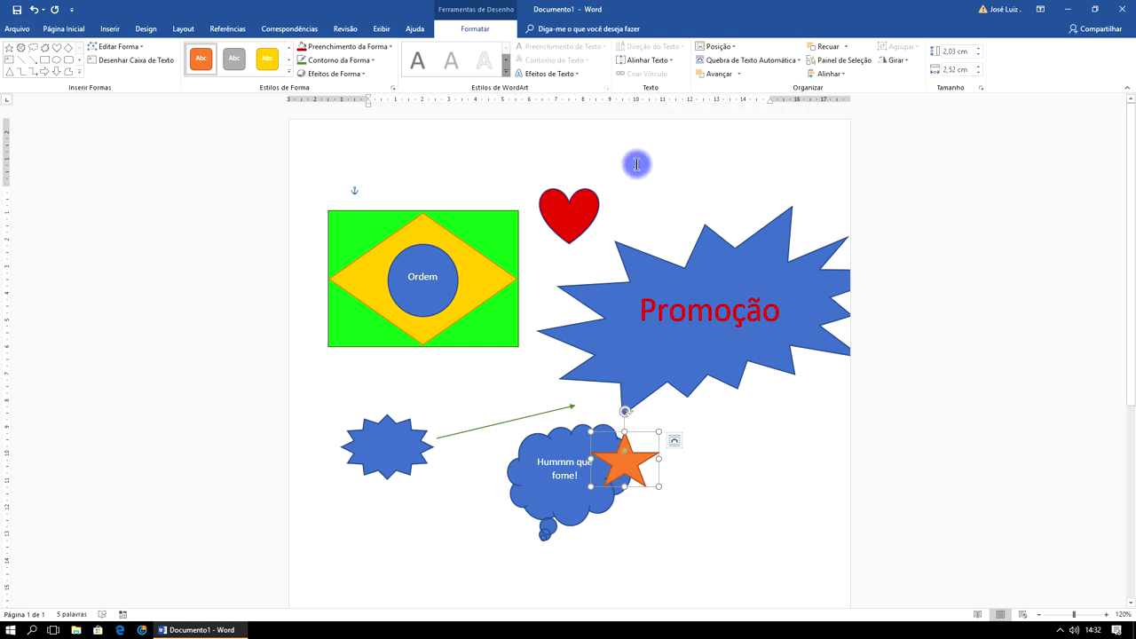
pyautogui.click(662, 525)
pyautogui.click(627, 461)
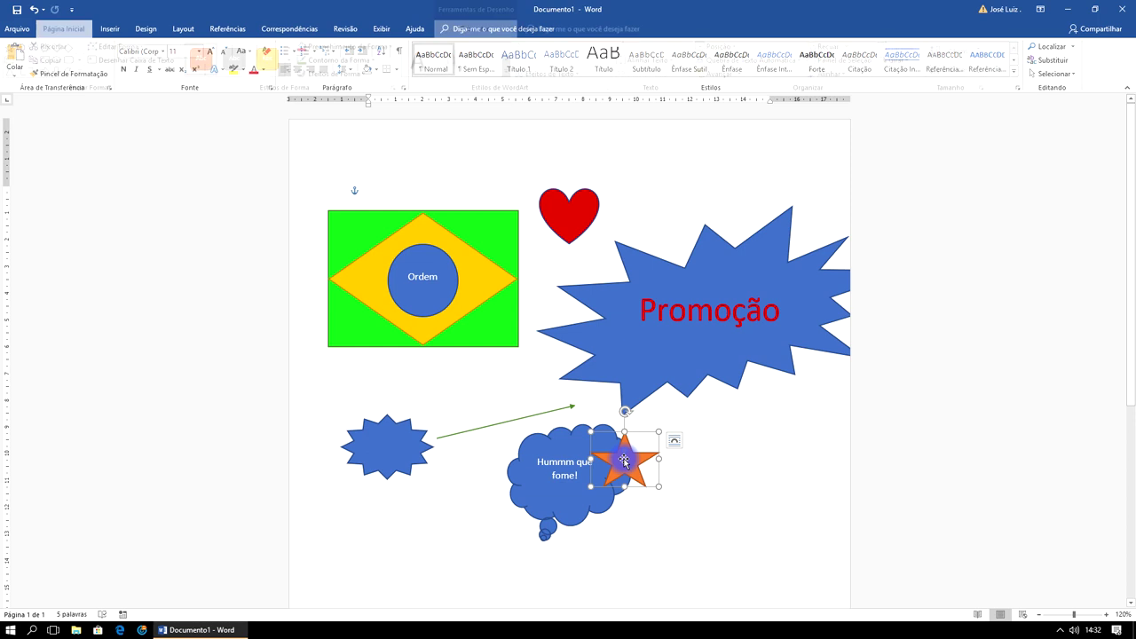
pyautogui.moveTo(641, 462); pyautogui.dragTo(664, 472)
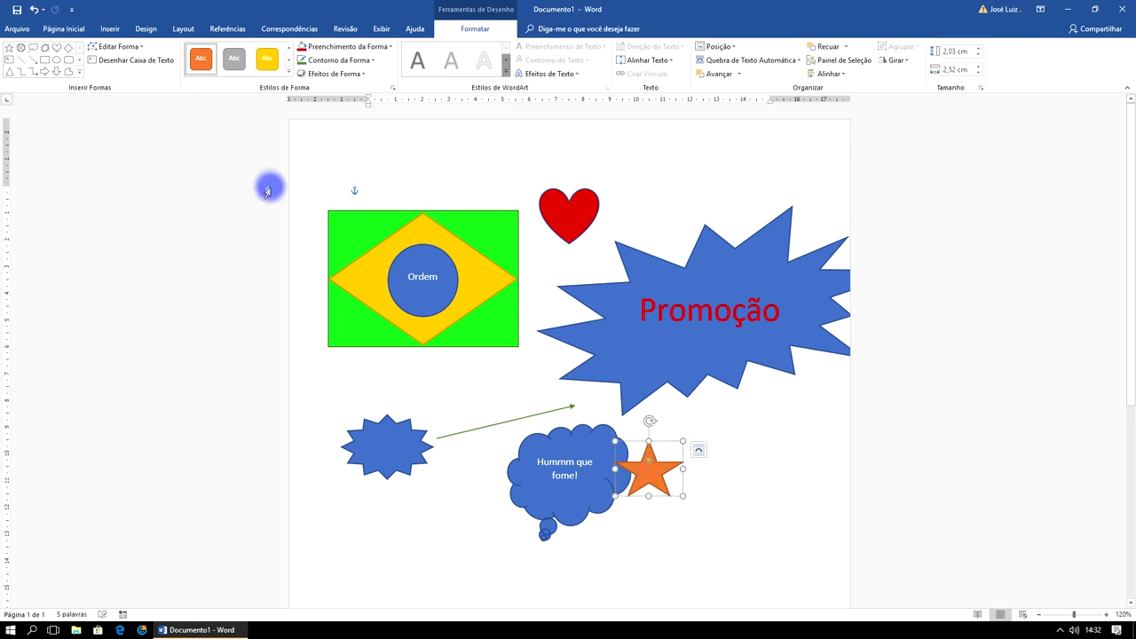
pyautogui.click(111, 30)
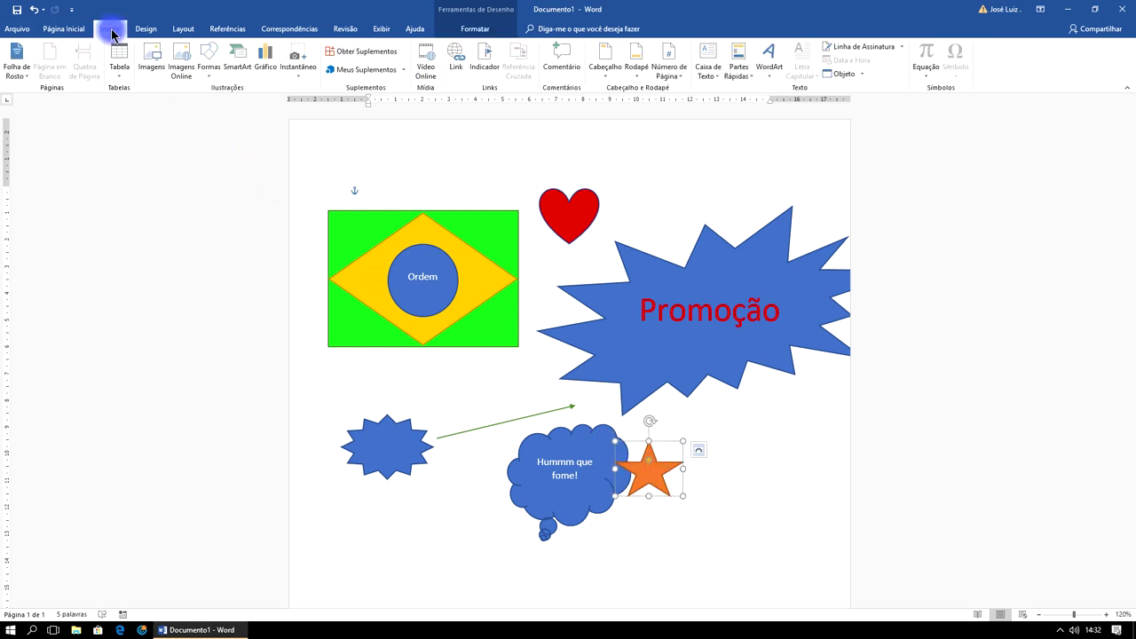
pyautogui.click(213, 78)
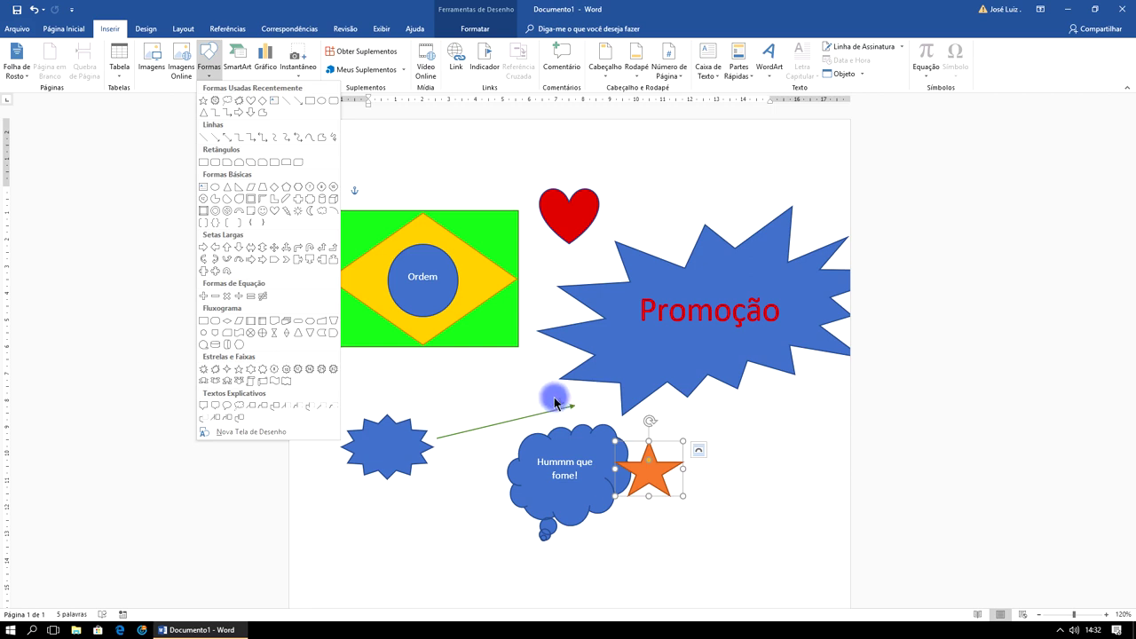
# Draw a small blue plus shape below the flag, above the arrow and small starburst.
pyautogui.click(459, 500)
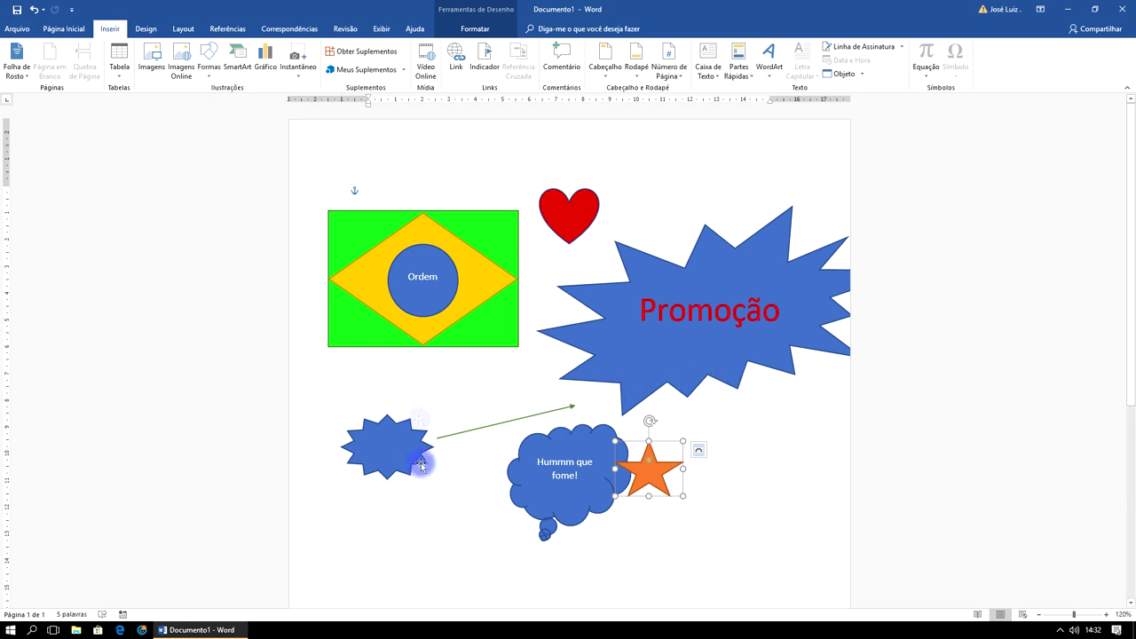
pyautogui.click(208, 64)
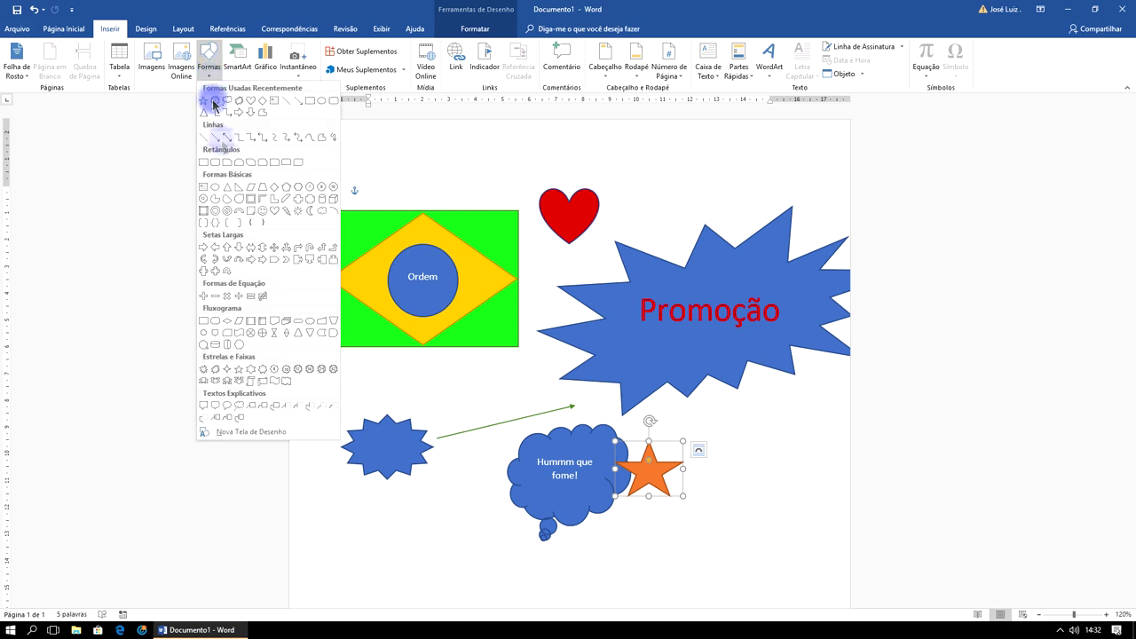
pyautogui.click(205, 299)
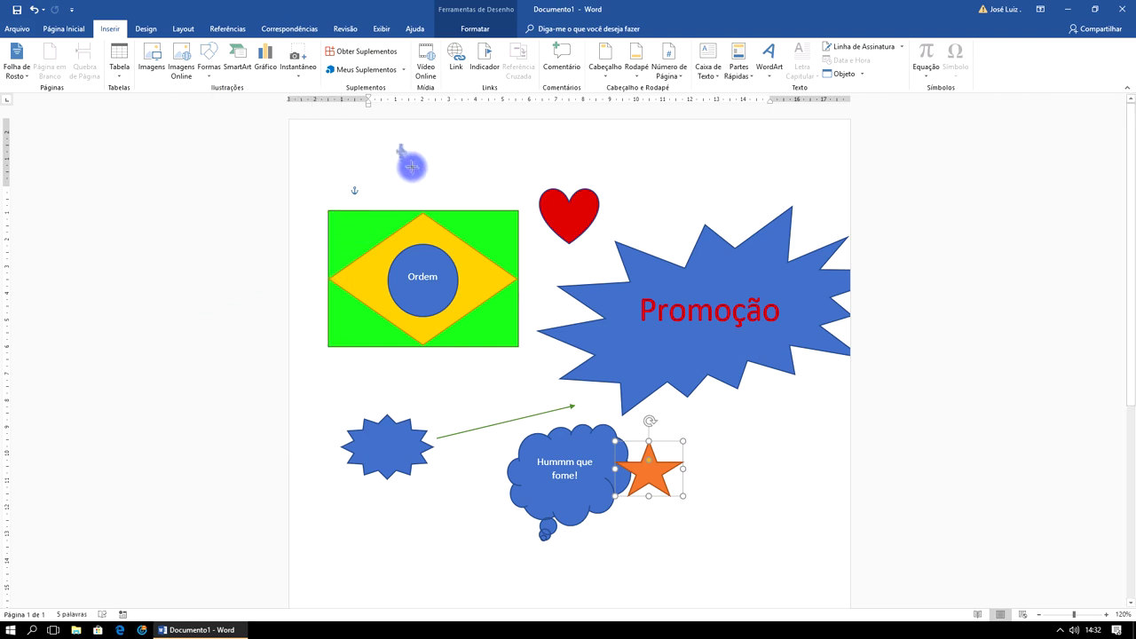
pyautogui.moveTo(419, 173)
pyautogui.mouseDown()
pyautogui.moveTo(481, 407)
pyautogui.moveTo(470, 408)
pyautogui.mouseUp()
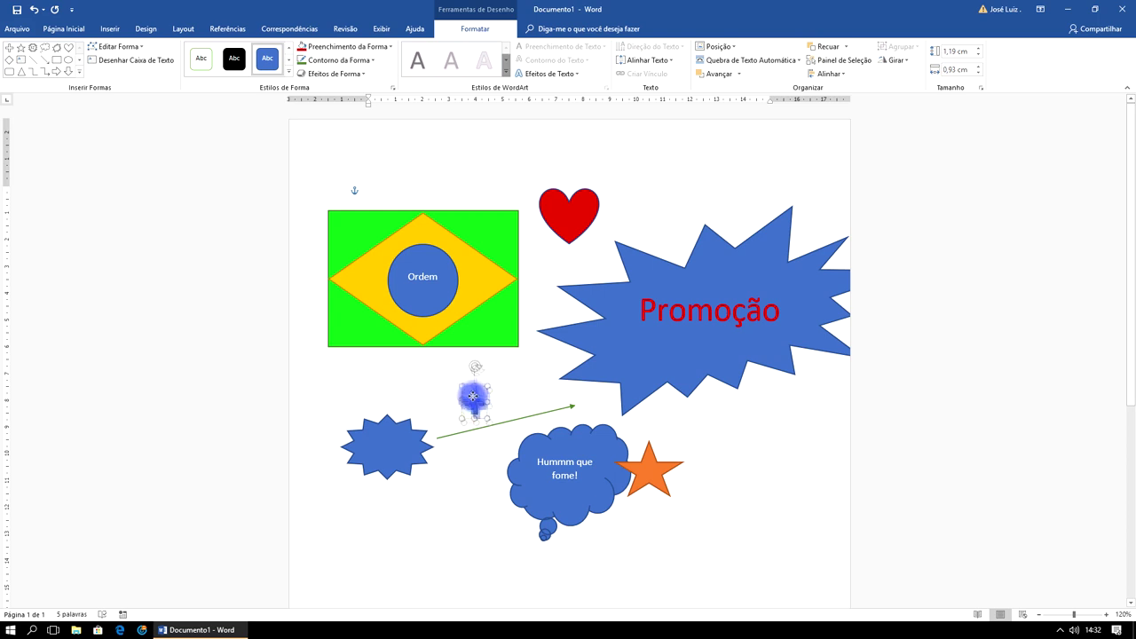
pyautogui.click(528, 282)
pyautogui.click(114, 33)
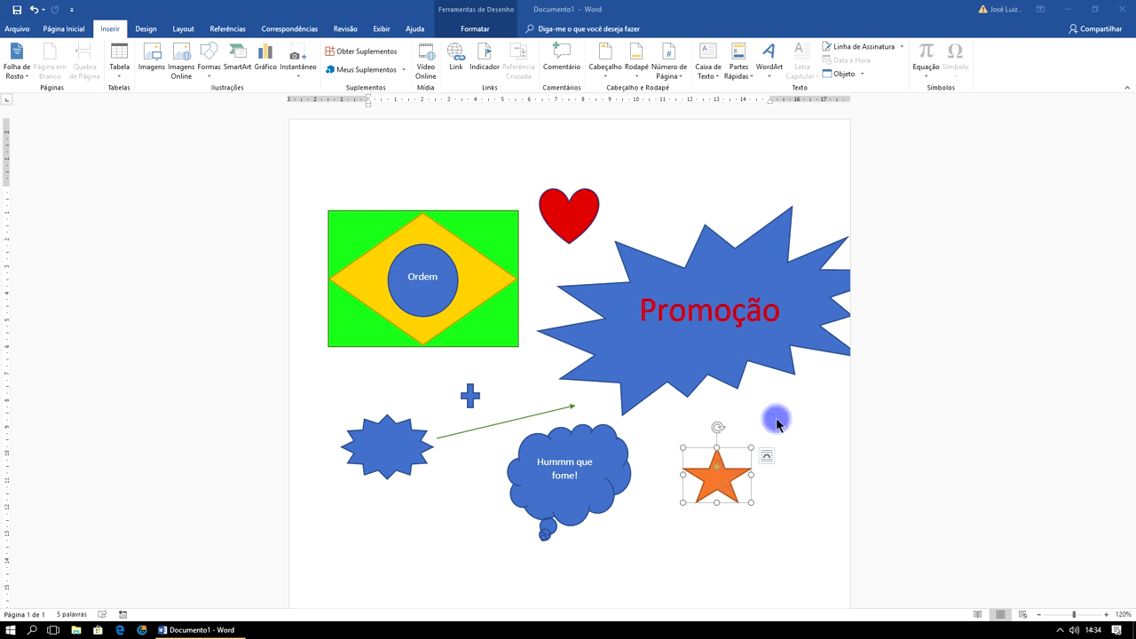
# Enlarge the heart and move the Promoção starburst down to the page bottom.
pyautogui.click(741, 463)
pyautogui.click(565, 215)
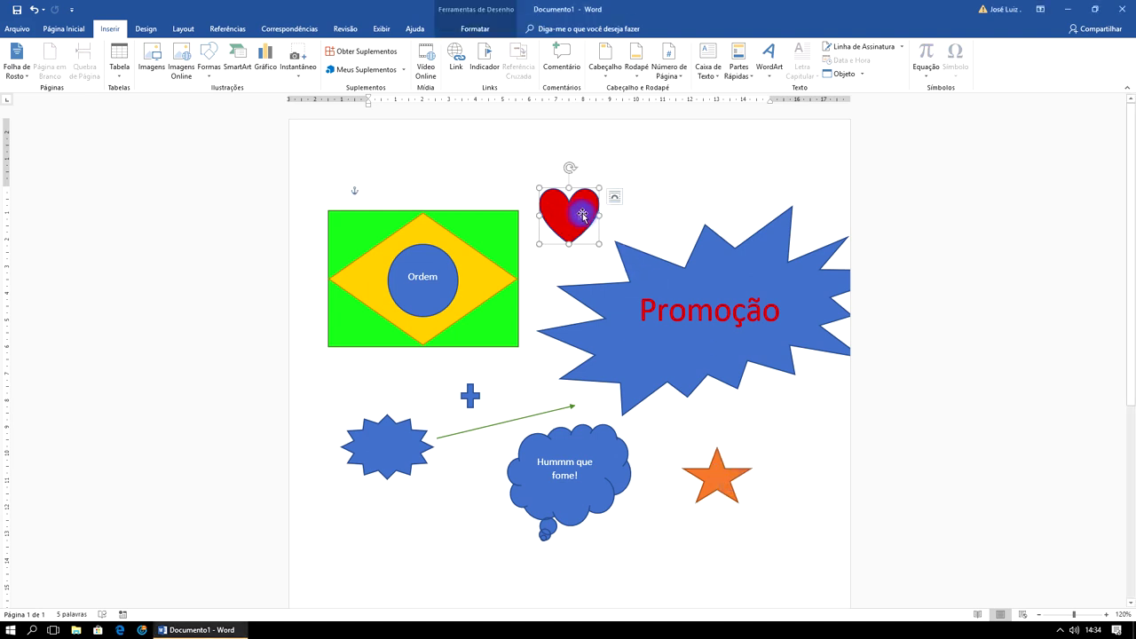
pyautogui.moveTo(600, 245); pyautogui.dragTo(680, 301)
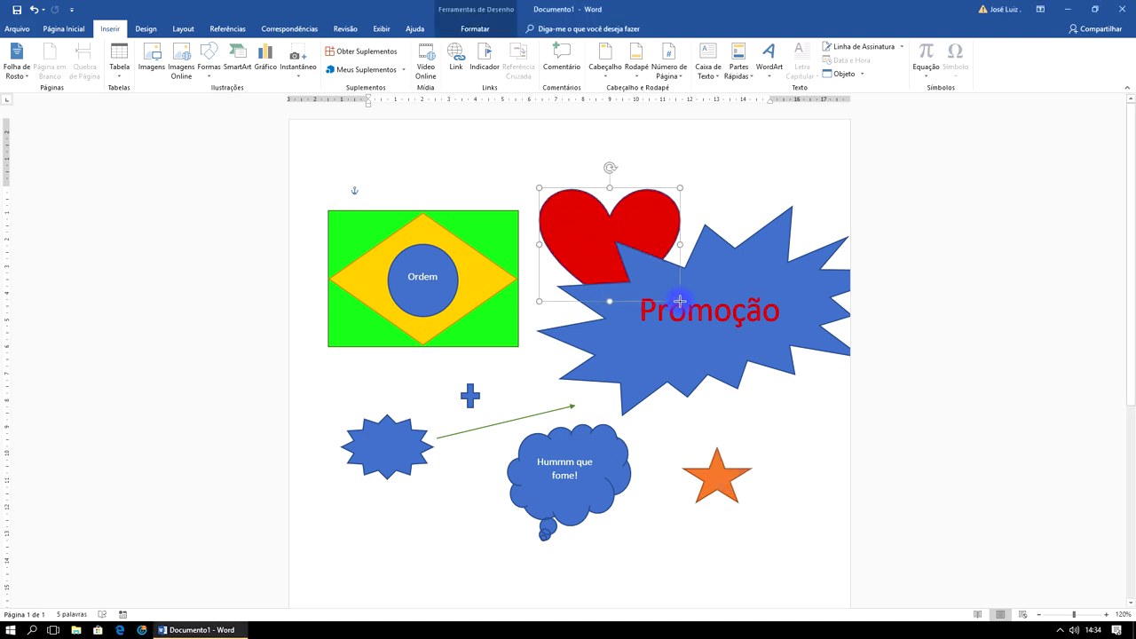
pyautogui.click(739, 291)
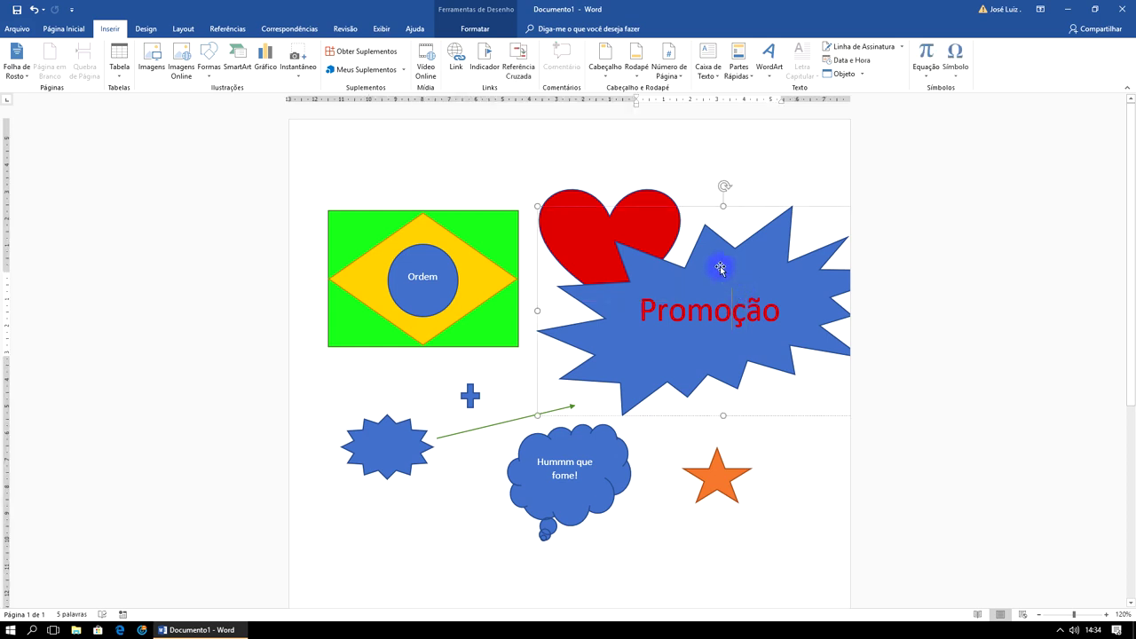
pyautogui.moveTo(719, 256); pyautogui.dragTo(612, 492)
# Enlarge the heart further to 6,74 by 7,88 cm and place it right of the flag.
pyautogui.click(629, 291)
pyautogui.moveTo(676, 300); pyautogui.dragTo(753, 368)
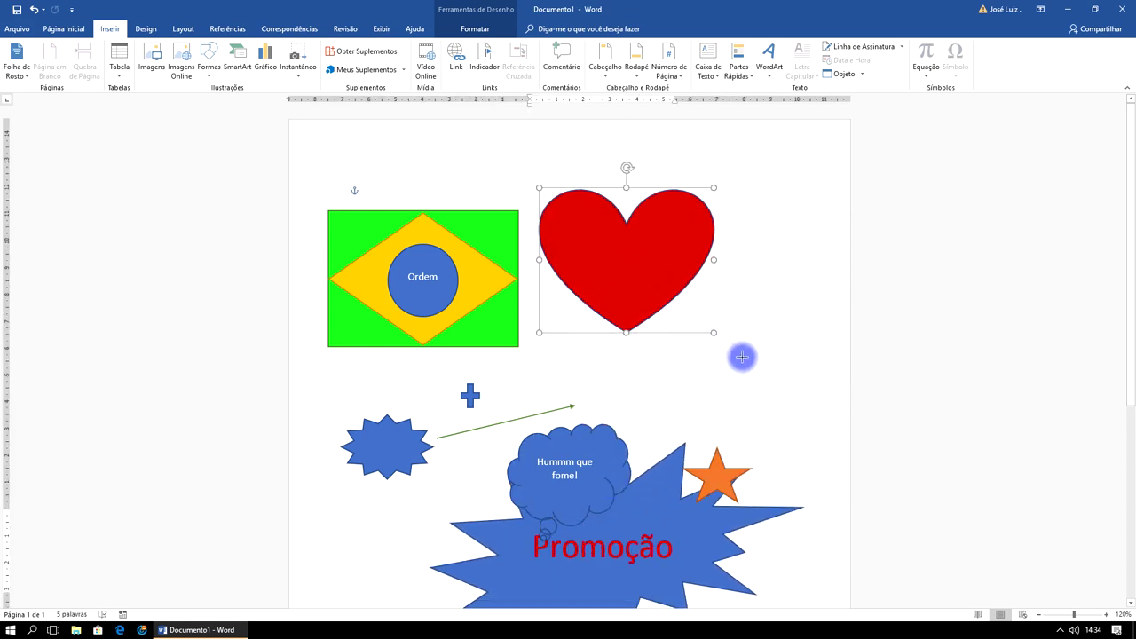
pyautogui.moveTo(672, 306); pyautogui.dragTo(685, 316)
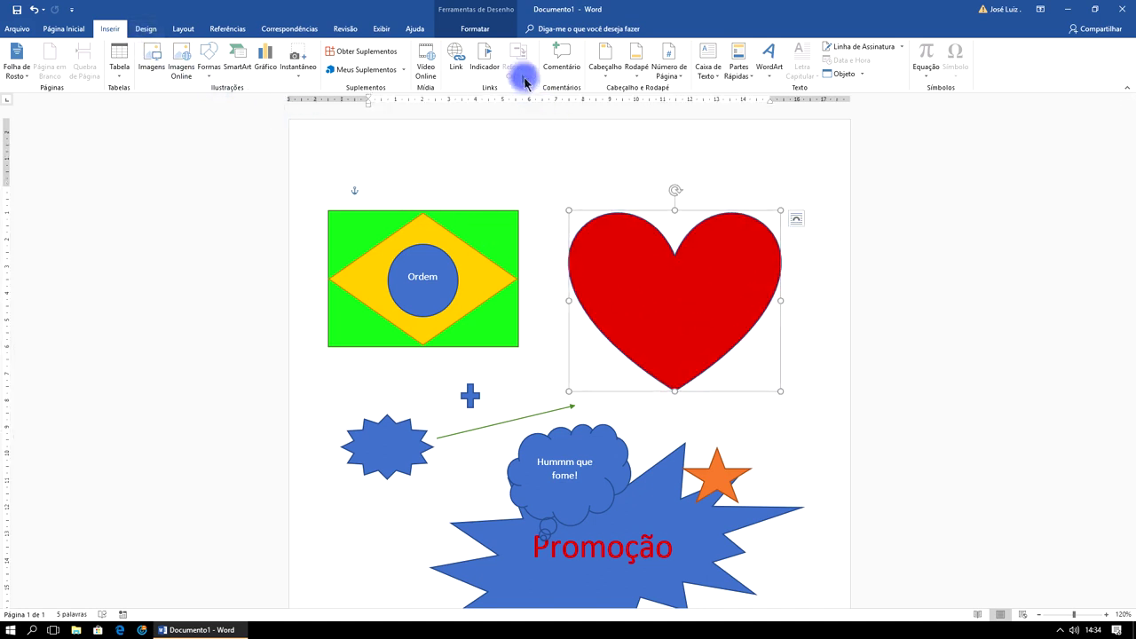
pyautogui.click(475, 28)
pyautogui.click(383, 48)
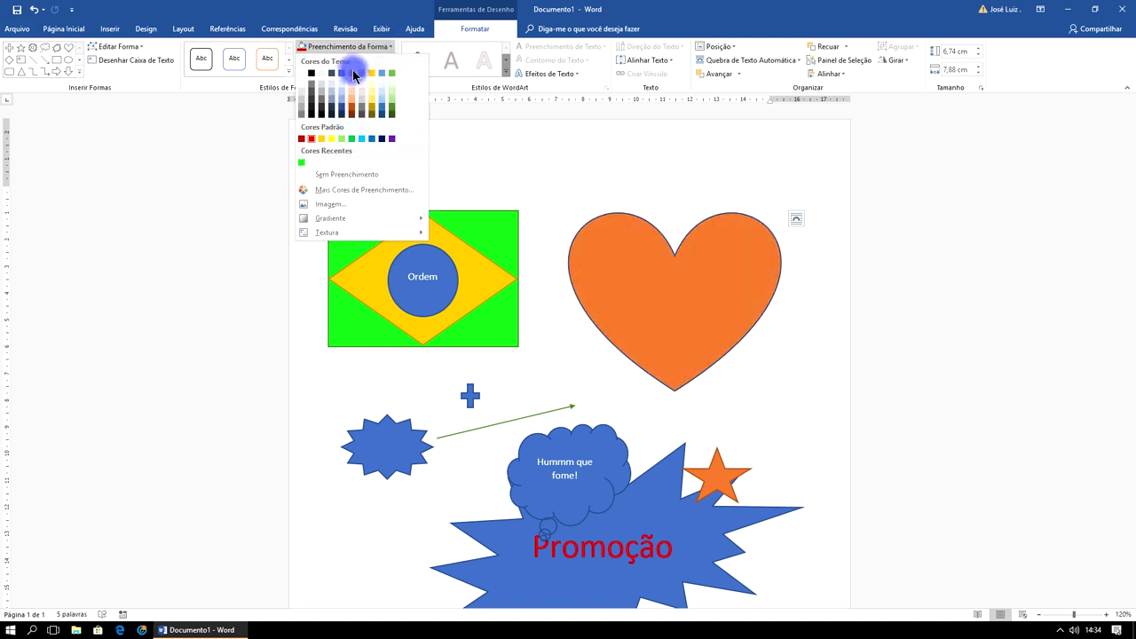
# Fill the heart with the CoodbqM car picture from the Aula 08 folder and nudge it up.
pyautogui.click(340, 210)
pyautogui.click(573, 347)
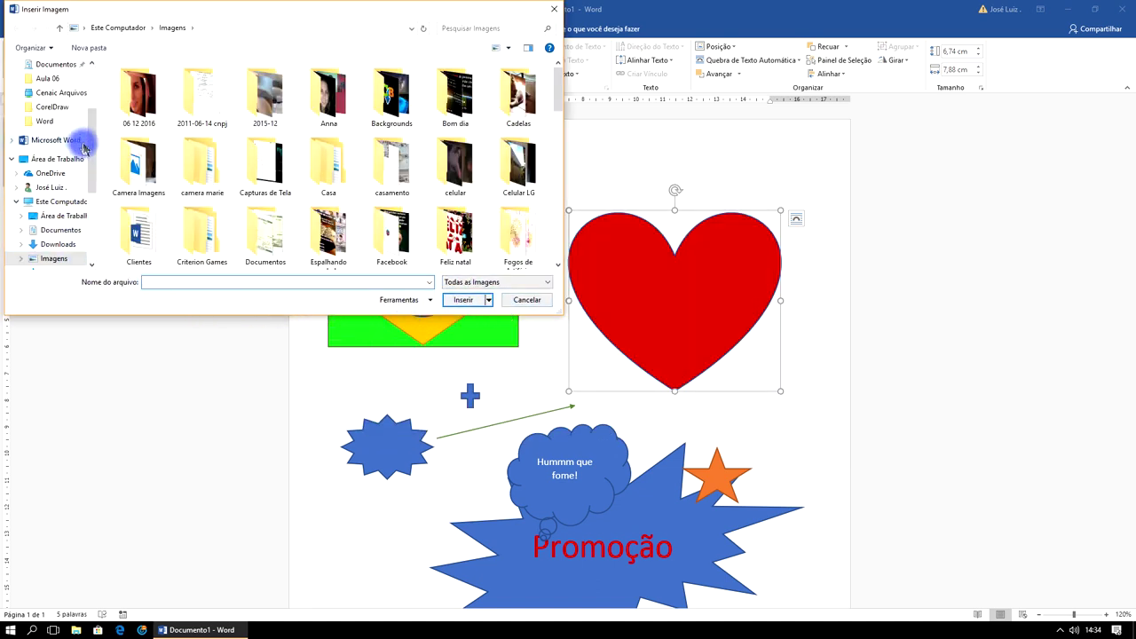
pyautogui.click(49, 79)
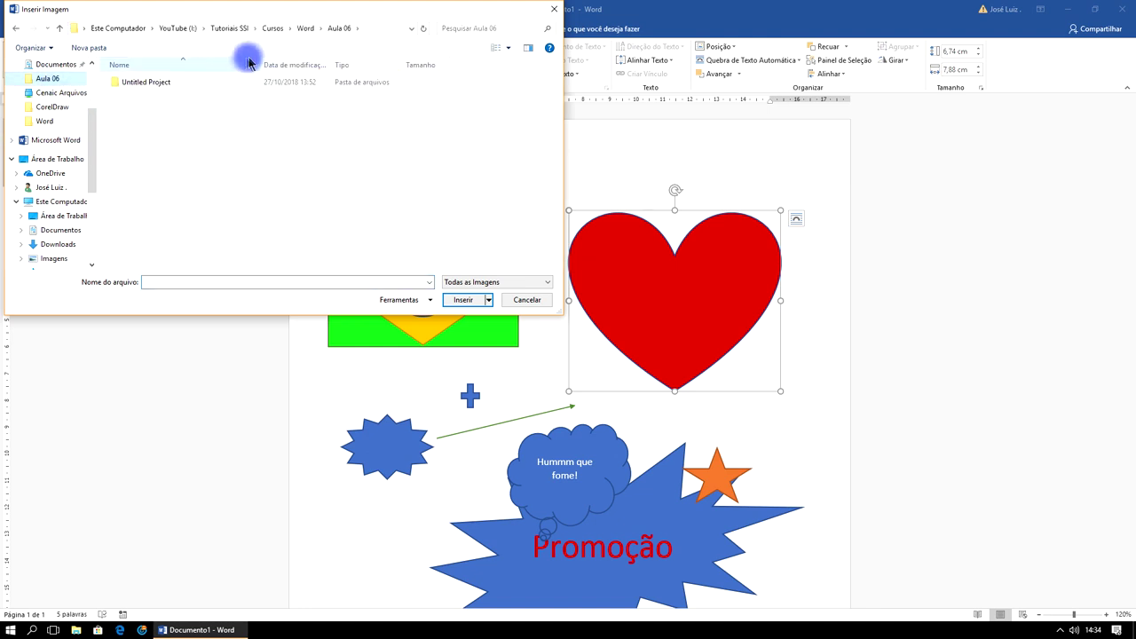
pyautogui.click(305, 29)
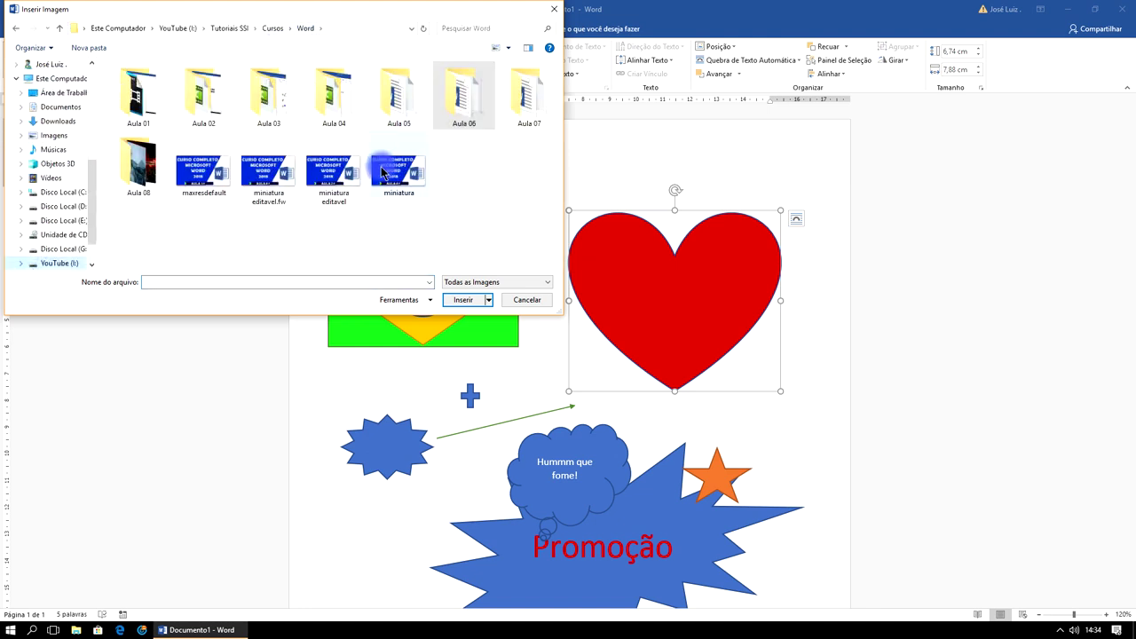
pyautogui.doubleClick(138, 156)
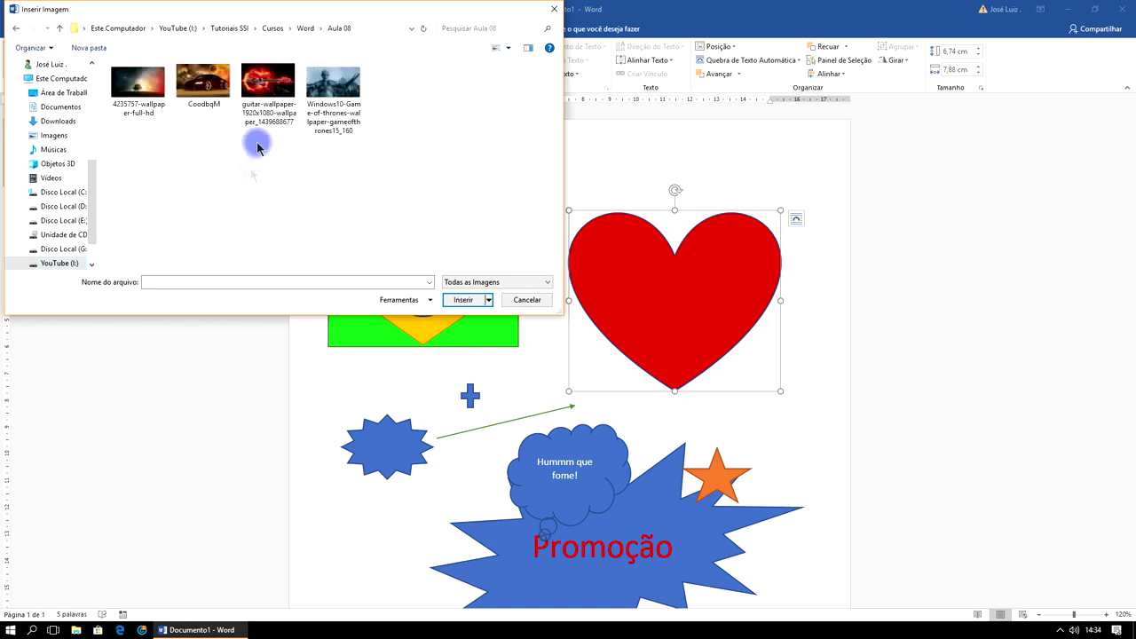
pyautogui.click(203, 82)
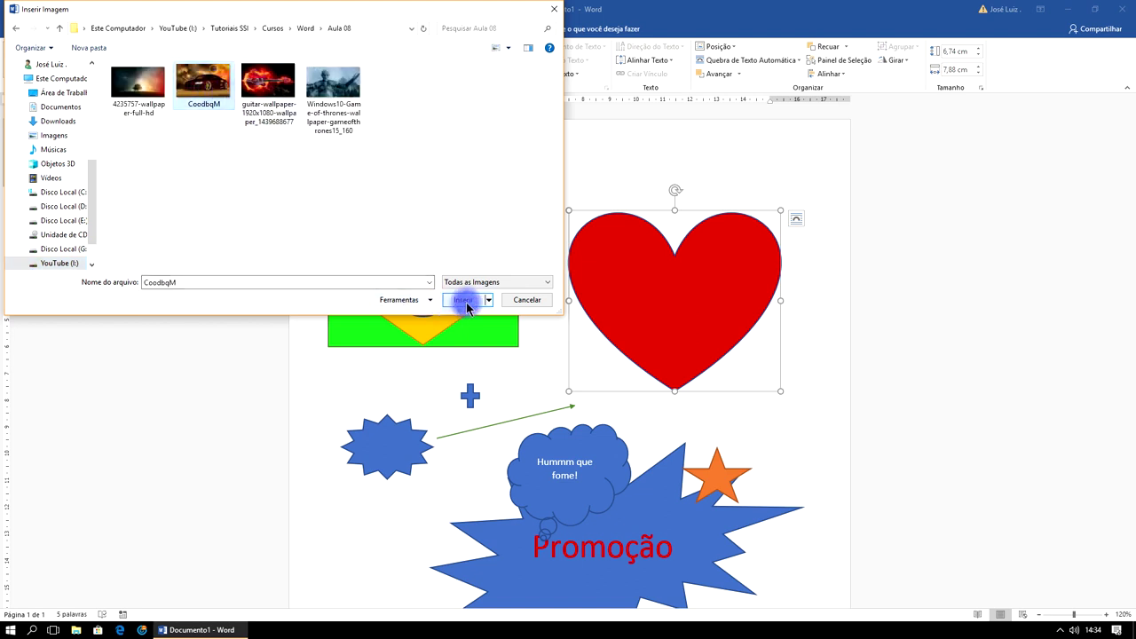
pyautogui.click(465, 301)
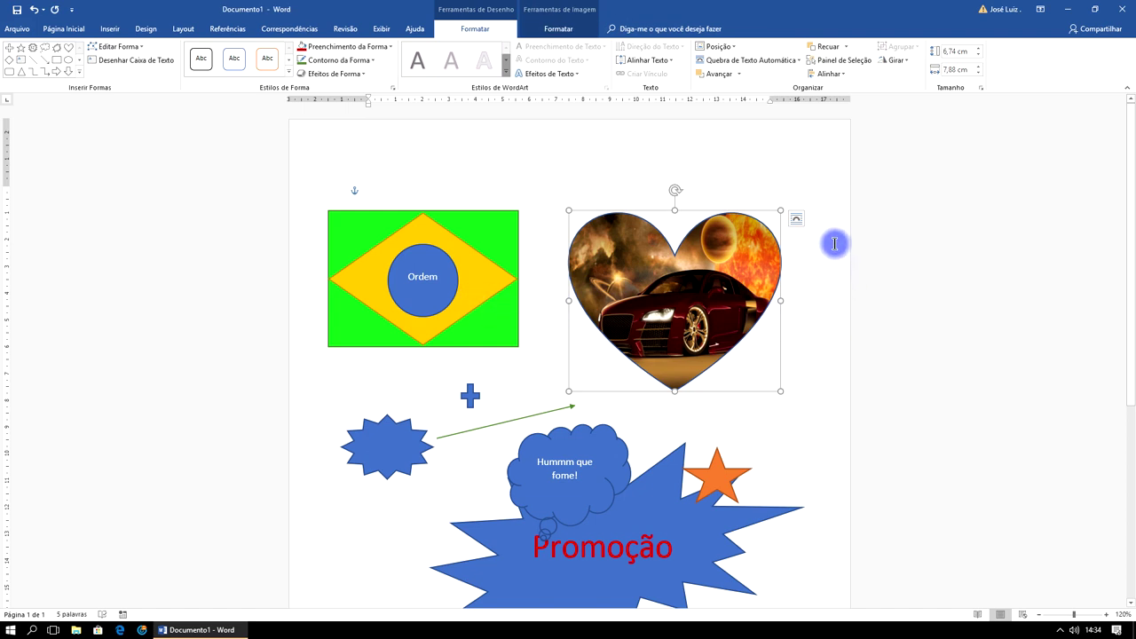
pyautogui.click(770, 164)
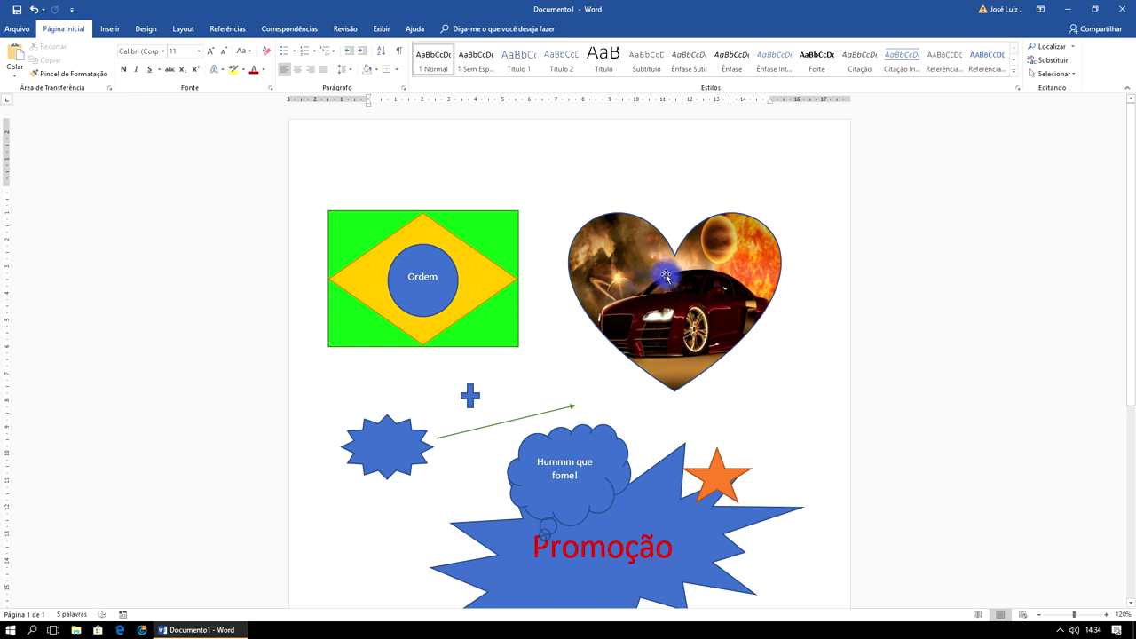
pyautogui.moveTo(661, 299); pyautogui.dragTo(663, 265)
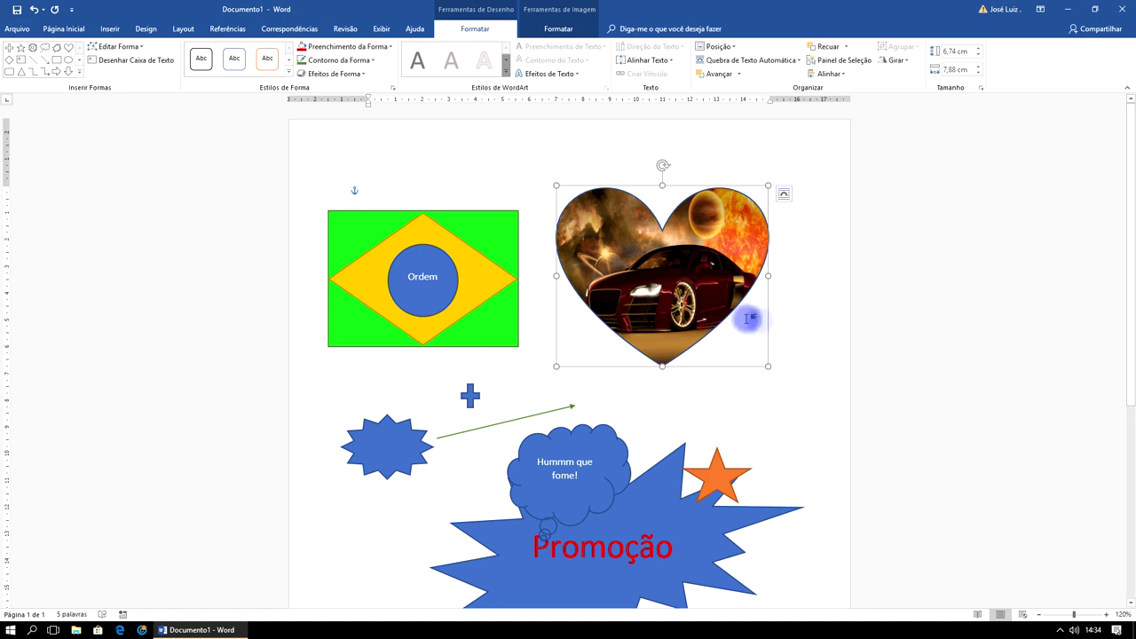
# Move the orange star below the Promoção starburst and enlarge it considerably.
pyautogui.scroll(-5, 879, 328)
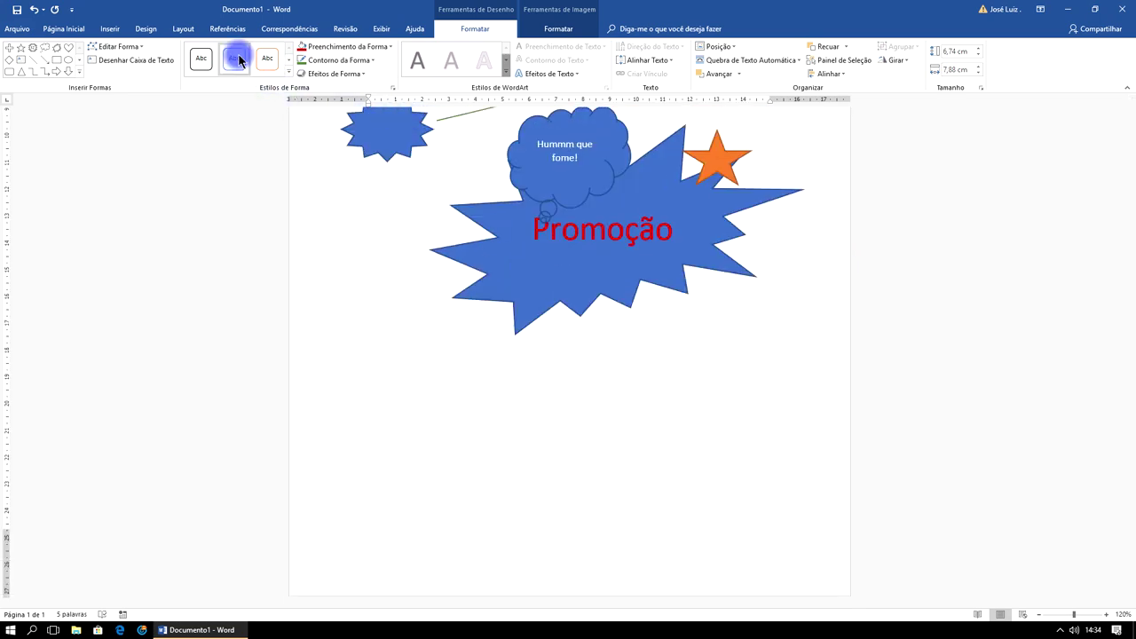
pyautogui.click(725, 163)
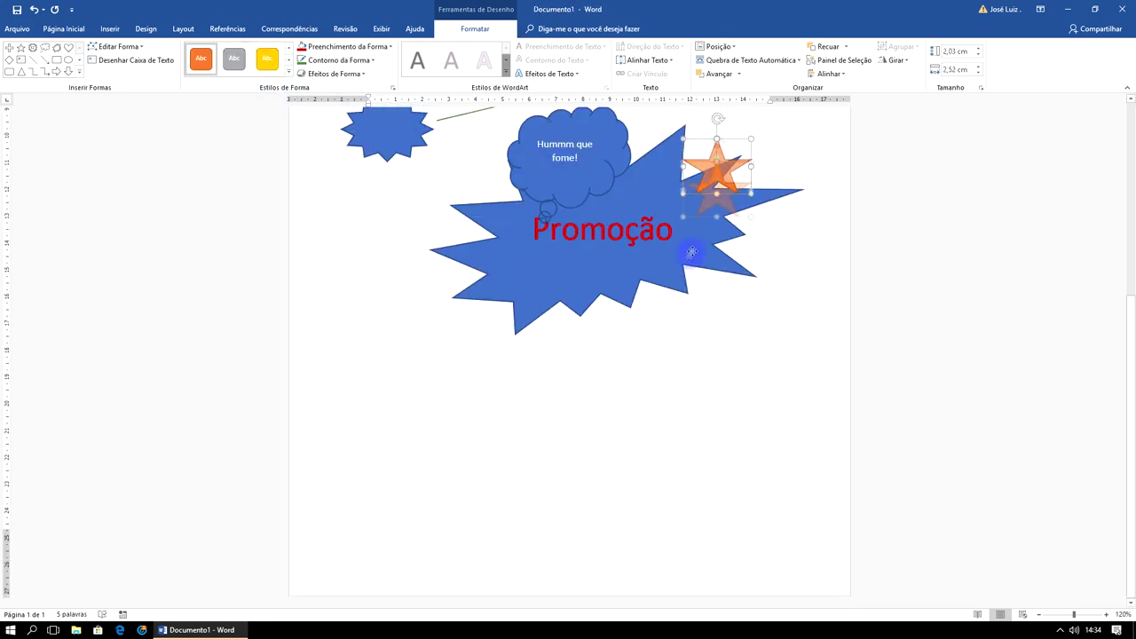
pyautogui.moveTo(726, 163); pyautogui.dragTo(560, 385)
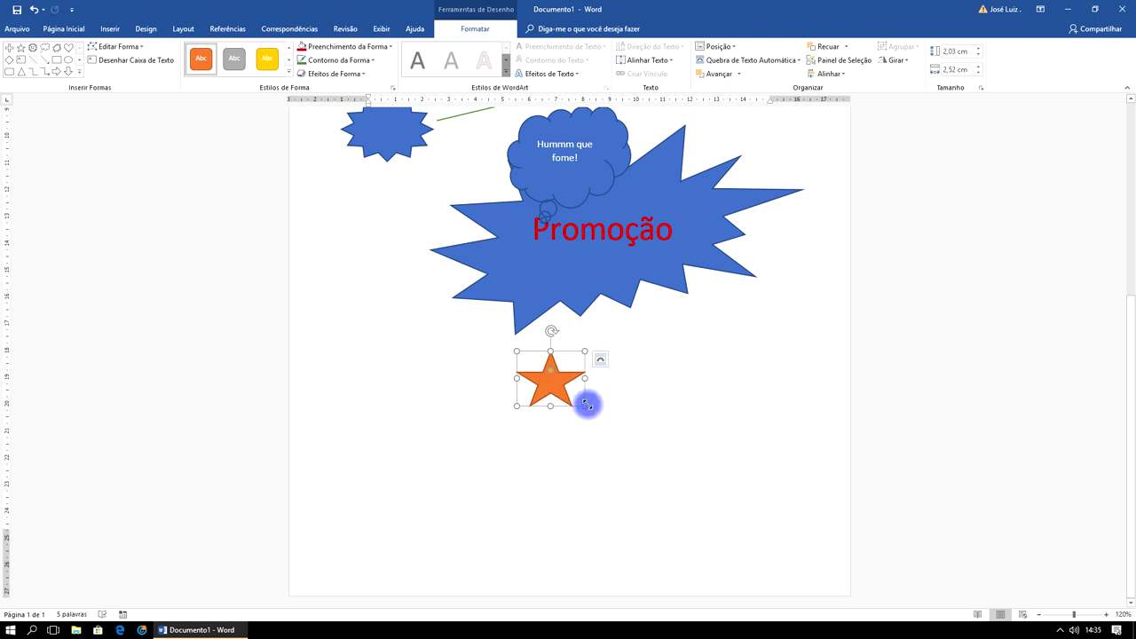
pyautogui.moveTo(586, 404); pyautogui.dragTo(807, 549)
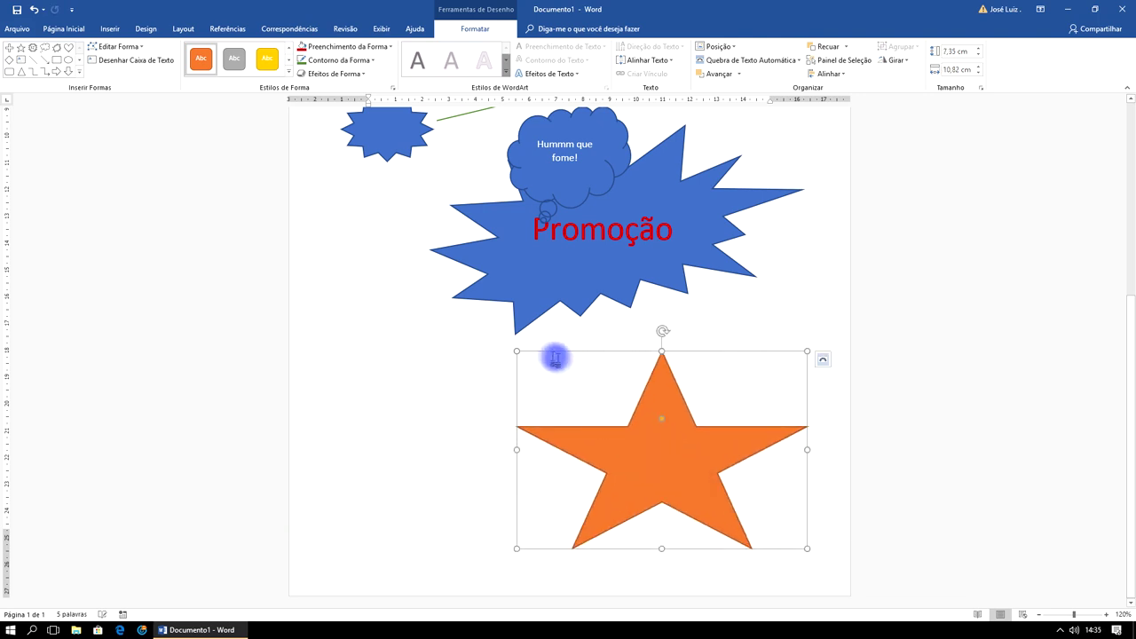
pyautogui.moveTo(516, 351); pyautogui.dragTo(435, 271)
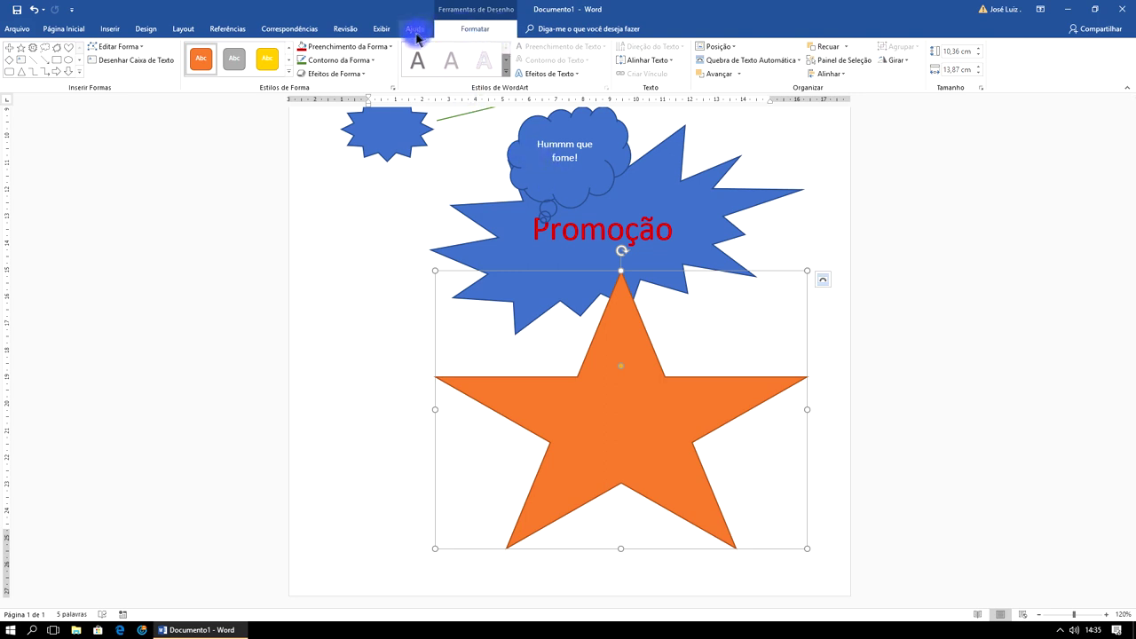
# Fill the star with the Windows10-Game-of-thrones wallpaper picture.
pyautogui.click(362, 46)
pyautogui.click(342, 204)
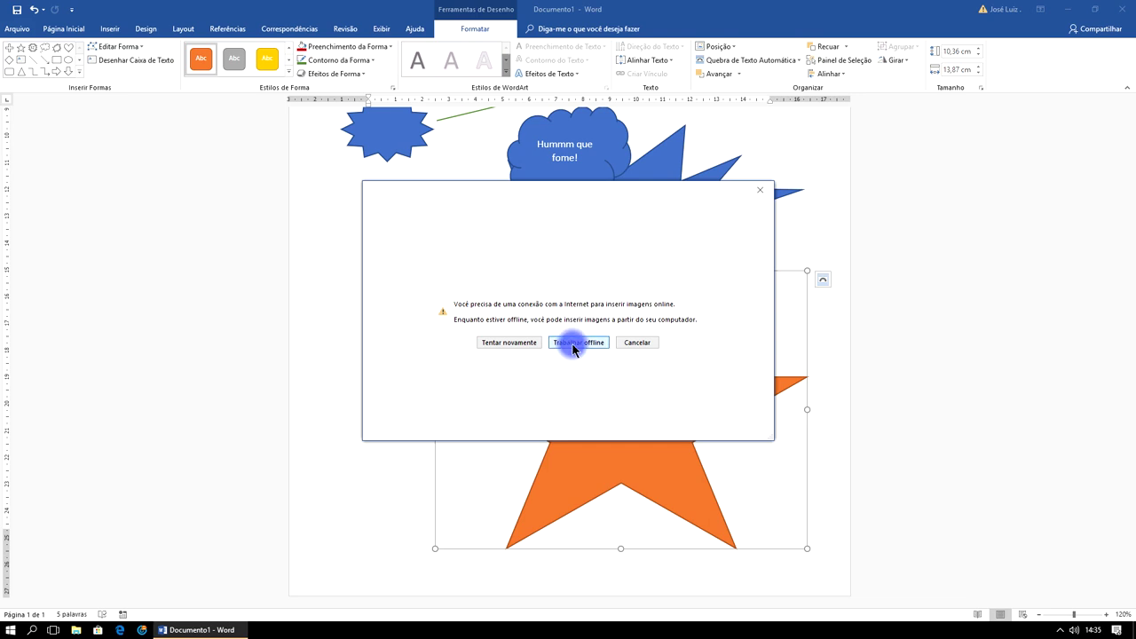
pyautogui.click(572, 343)
pyautogui.click(340, 86)
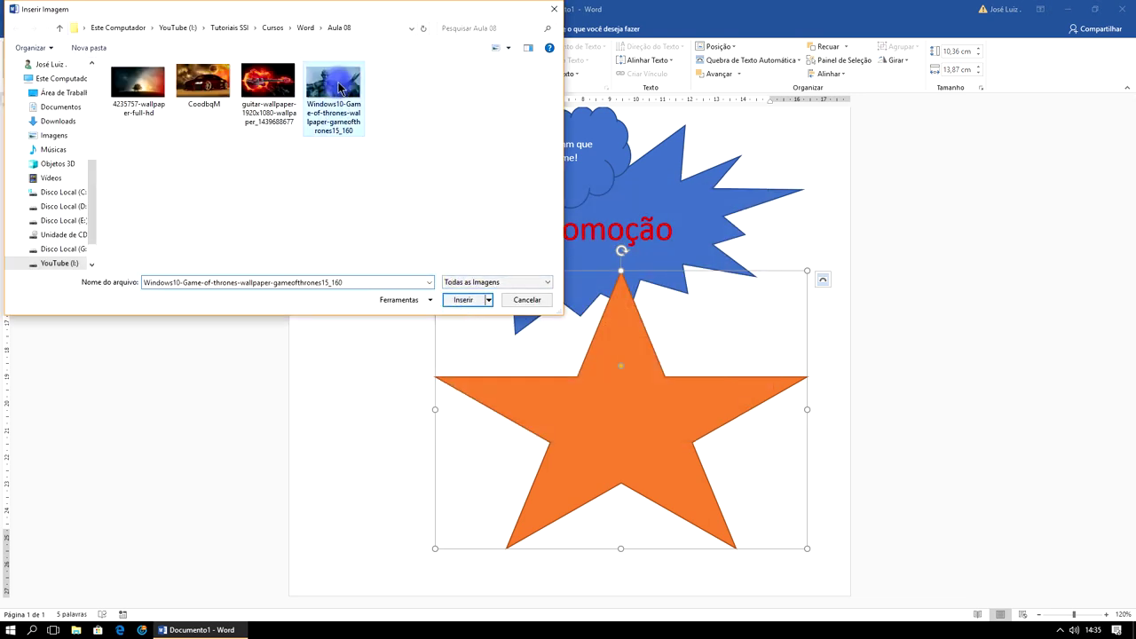
pyautogui.click(469, 300)
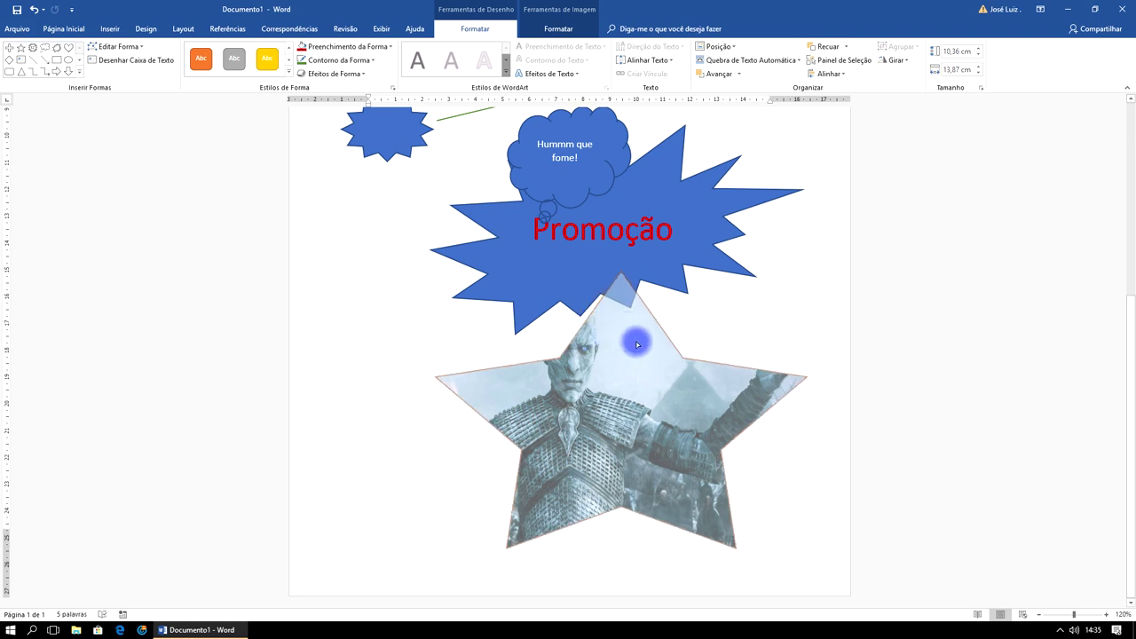
# Move the warrior-picture star up so it overlaps the Promoção starburst and the cloud.
pyautogui.moveTo(634, 338); pyautogui.dragTo(593, 326)
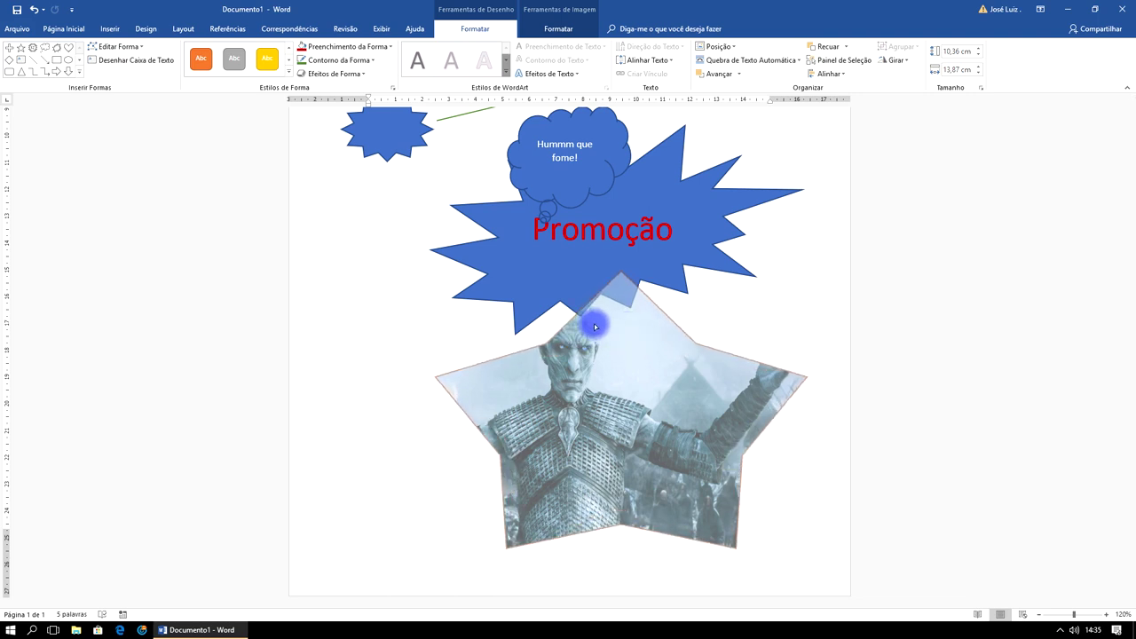
pyautogui.moveTo(593, 325); pyautogui.dragTo(595, 324)
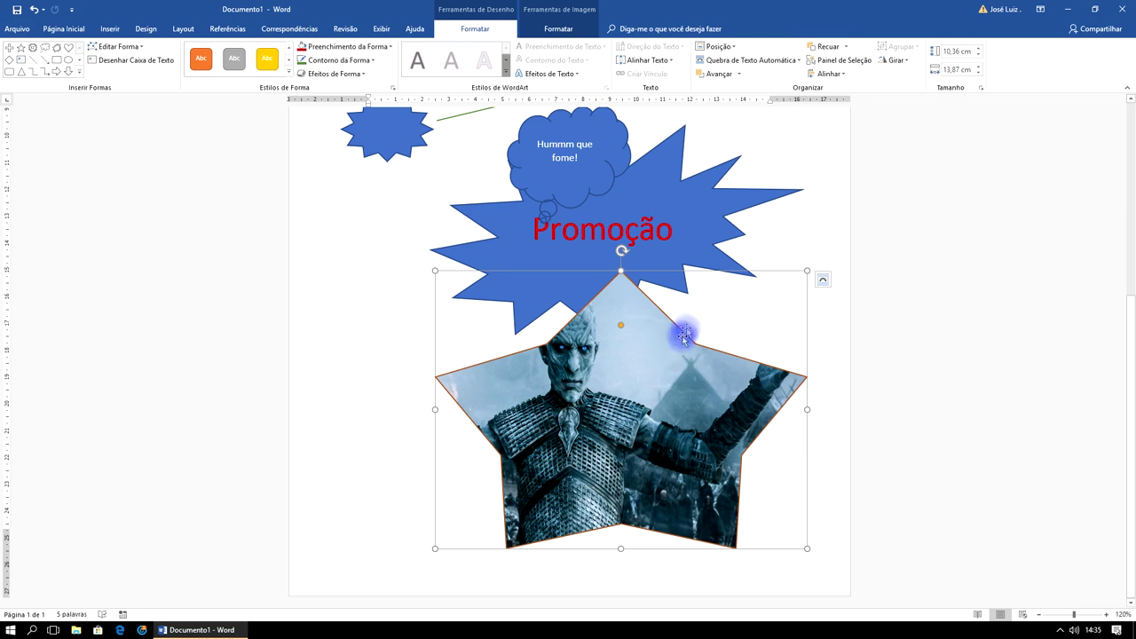
pyautogui.click(803, 222)
pyautogui.scroll(-3, 768, 307)
pyautogui.scroll(-2, 774, 303)
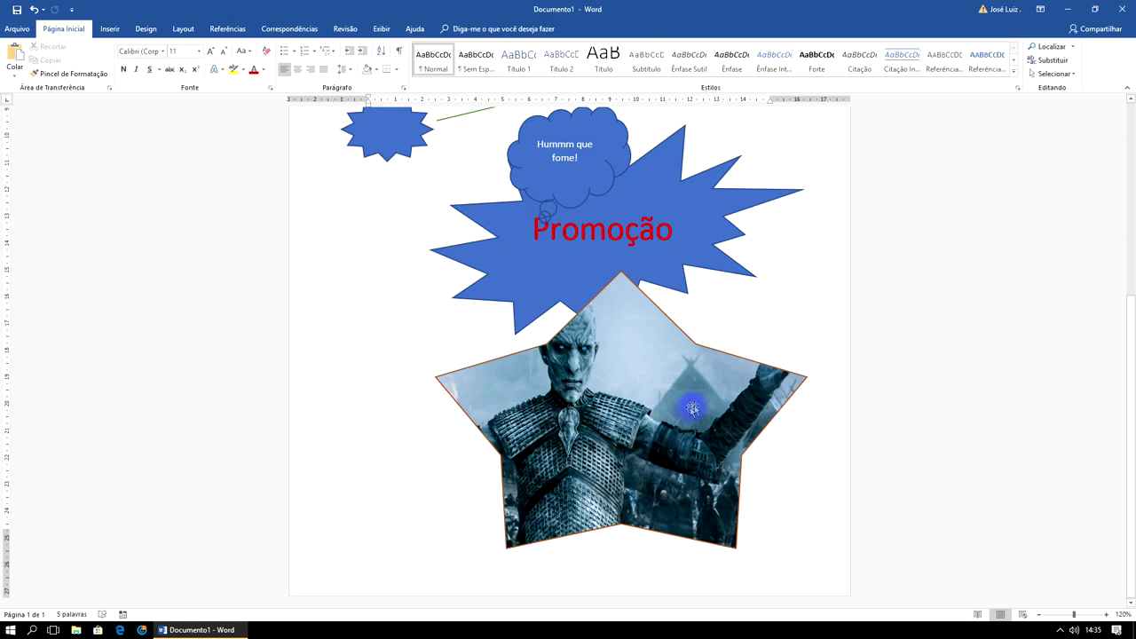
pyautogui.click(702, 395)
pyautogui.moveTo(633, 376)
pyautogui.mouseDown()
pyautogui.moveTo(675, 224)
pyautogui.moveTo(673, 167)
pyautogui.mouseUp()
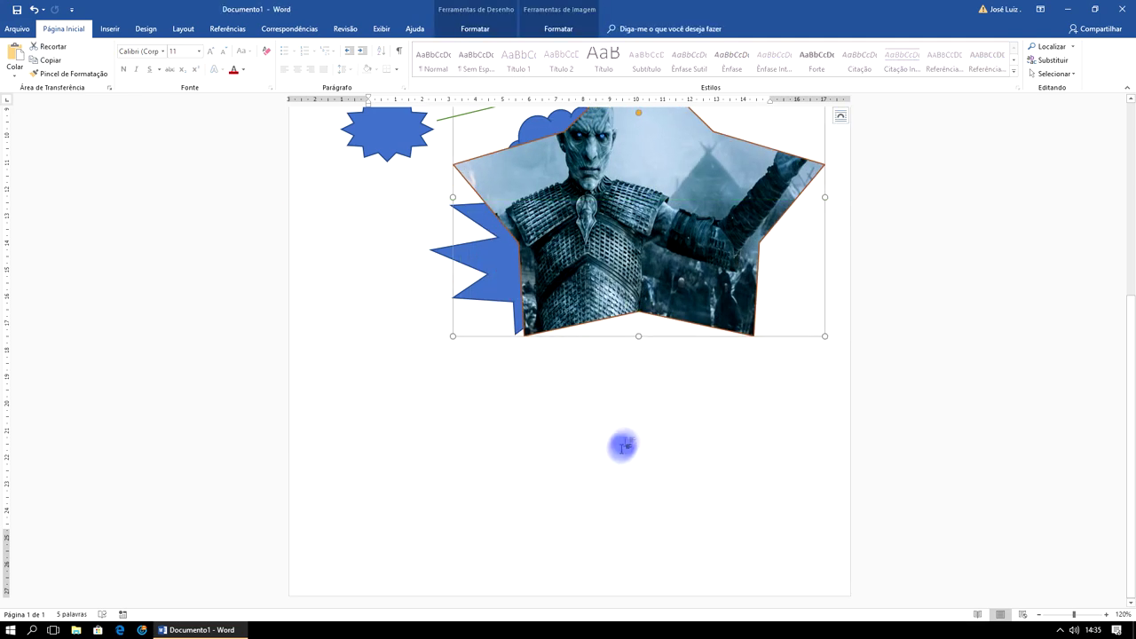
pyautogui.click(627, 424)
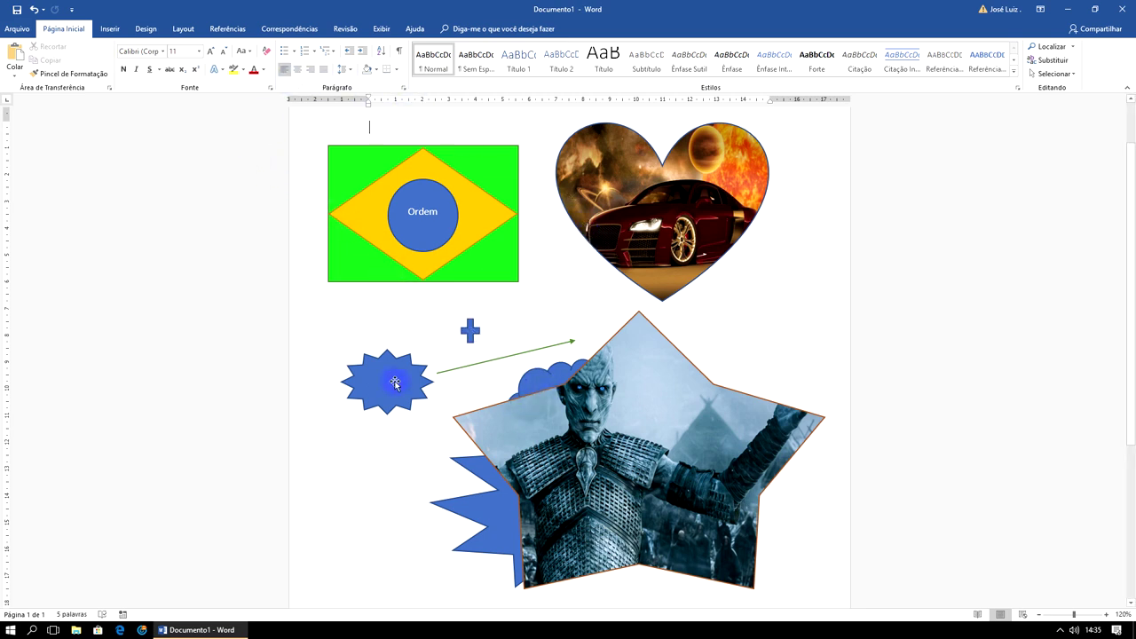
pyautogui.click(396, 382)
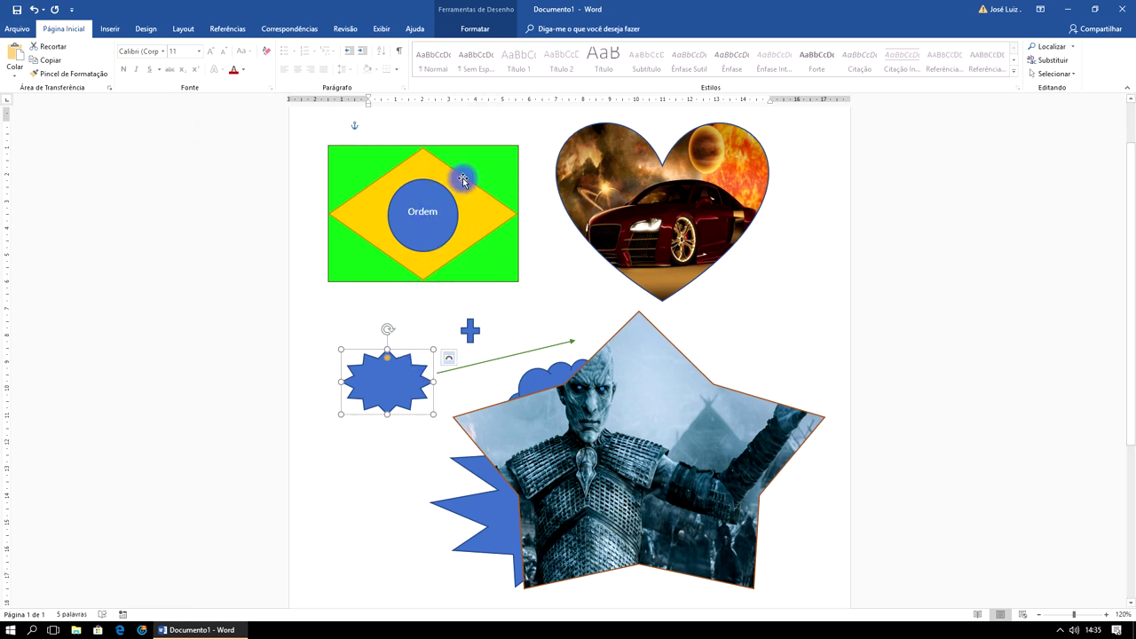
# Fill the small starburst with the flaming guitar wallpaper picture from this computer.
pyautogui.click(486, 31)
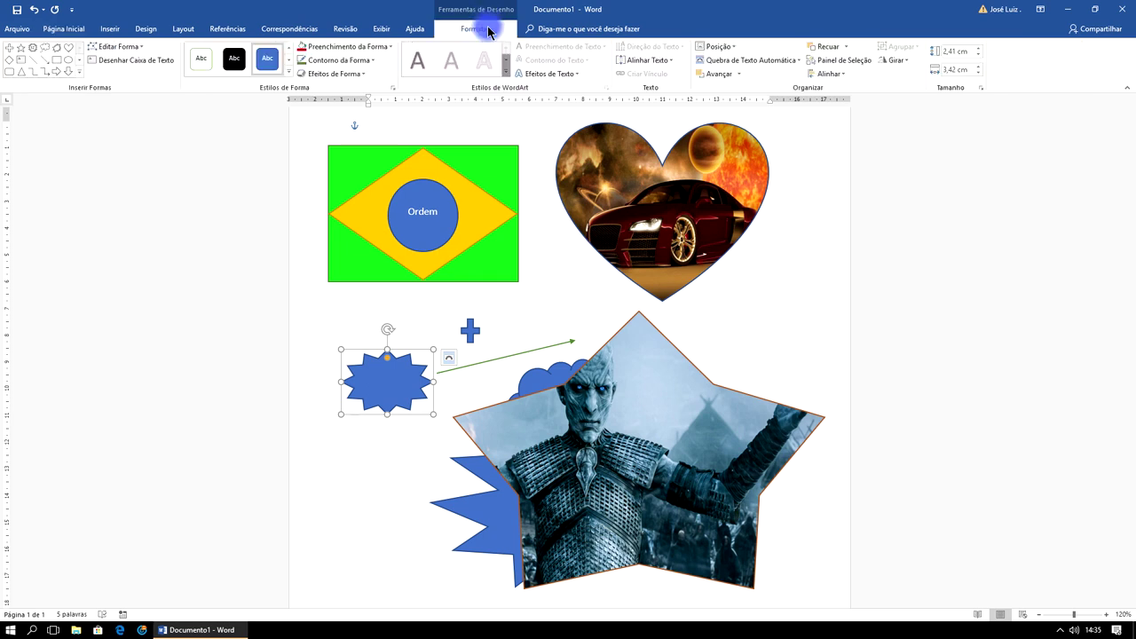
pyautogui.click(368, 47)
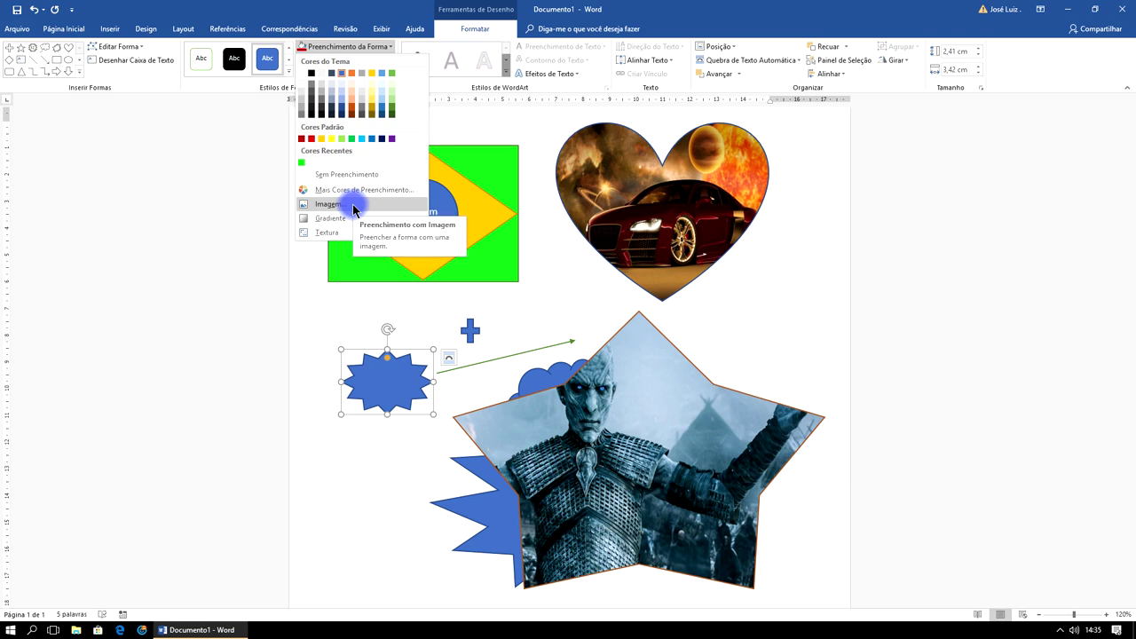
pyautogui.click(354, 204)
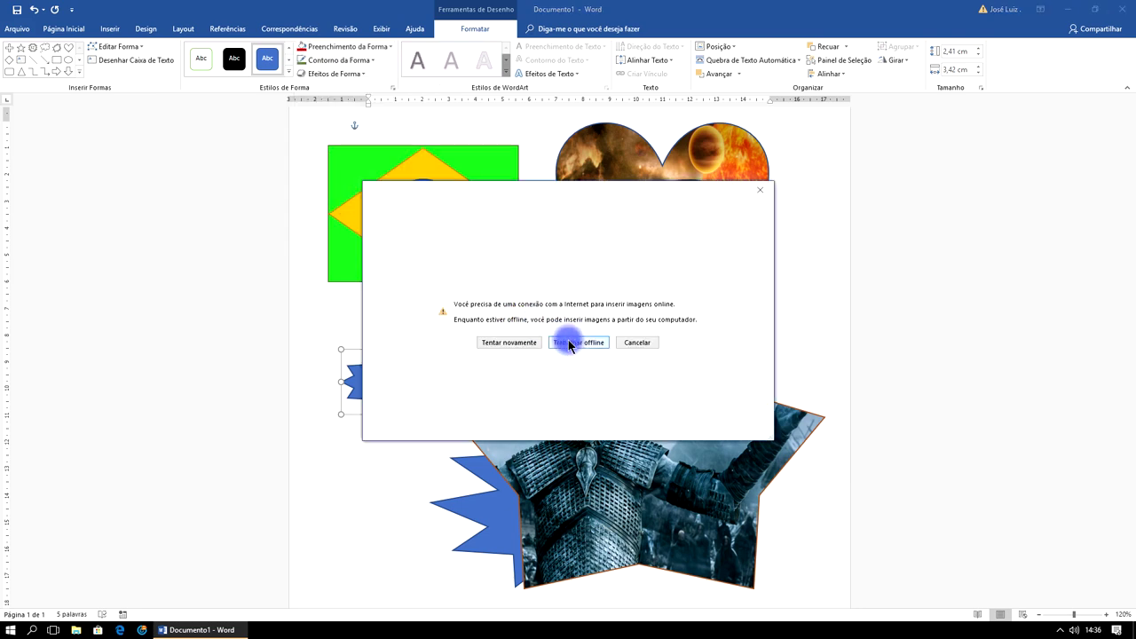
pyautogui.click(573, 343)
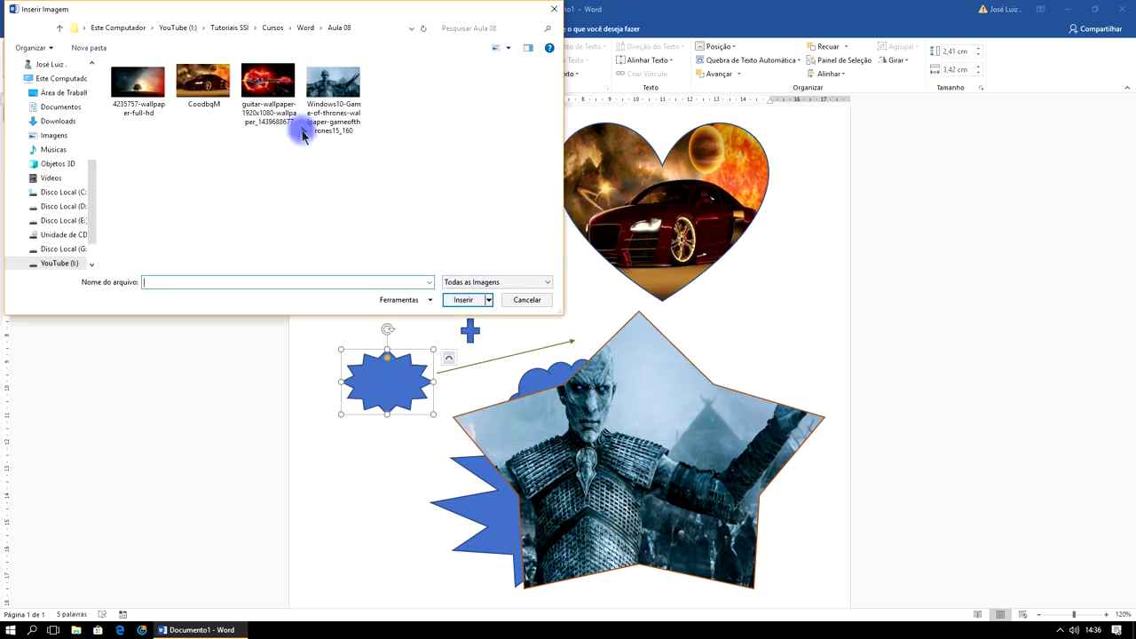
pyautogui.click(278, 84)
pyautogui.click(463, 298)
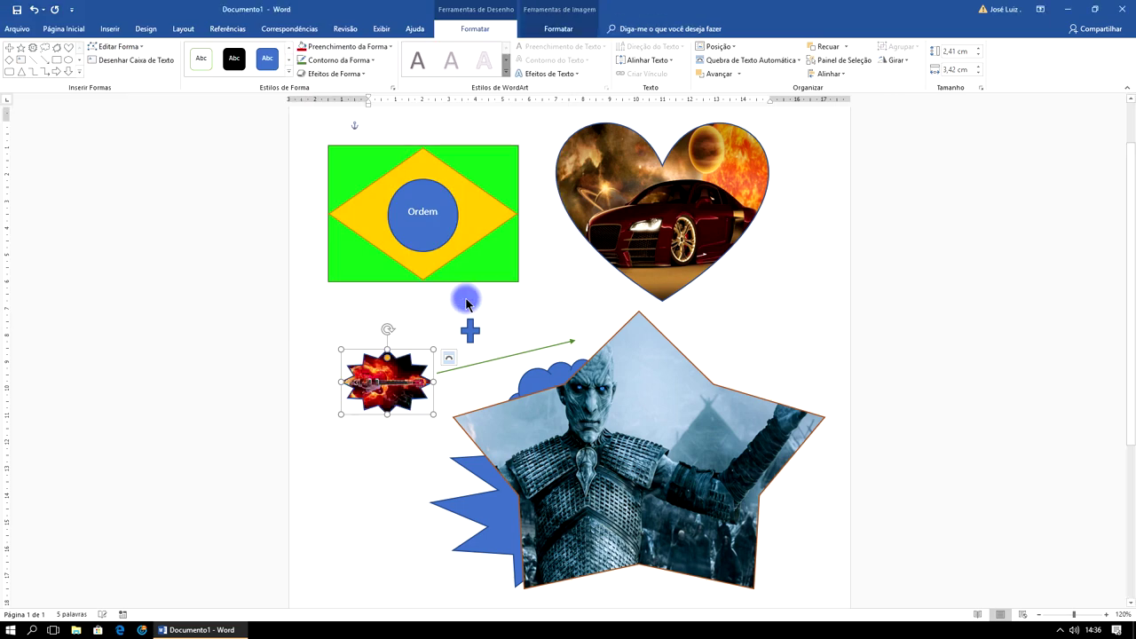
# Enlarge the guitar starburst to about 4.84 × 7.07 cm, nudge it up-left and tilt it counter-clockwise.
pyautogui.moveTo(433, 415); pyautogui.dragTo(531, 479)
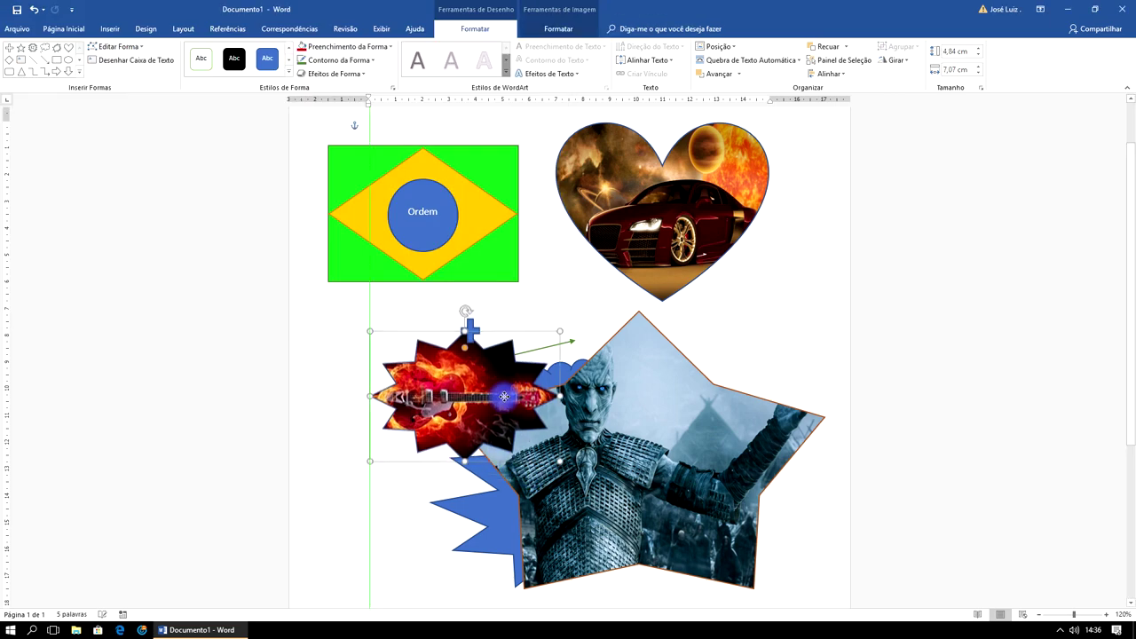
pyautogui.moveTo(497, 404); pyautogui.dragTo(490, 386)
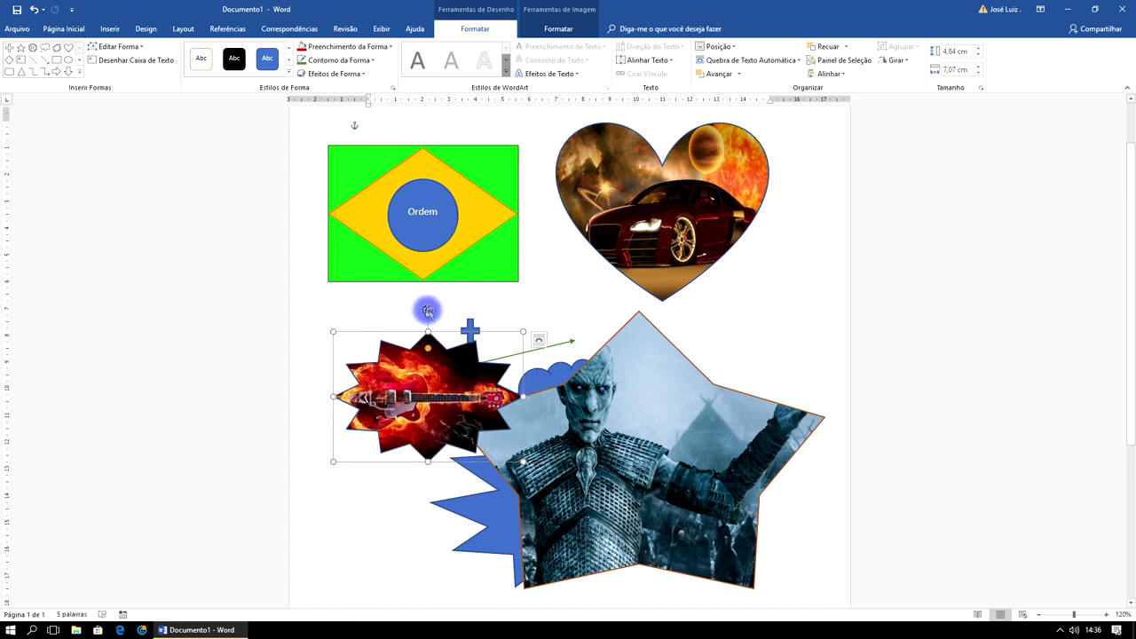
pyautogui.moveTo(429, 312); pyautogui.dragTo(359, 320)
pyautogui.moveTo(428, 366); pyautogui.dragTo(396, 354)
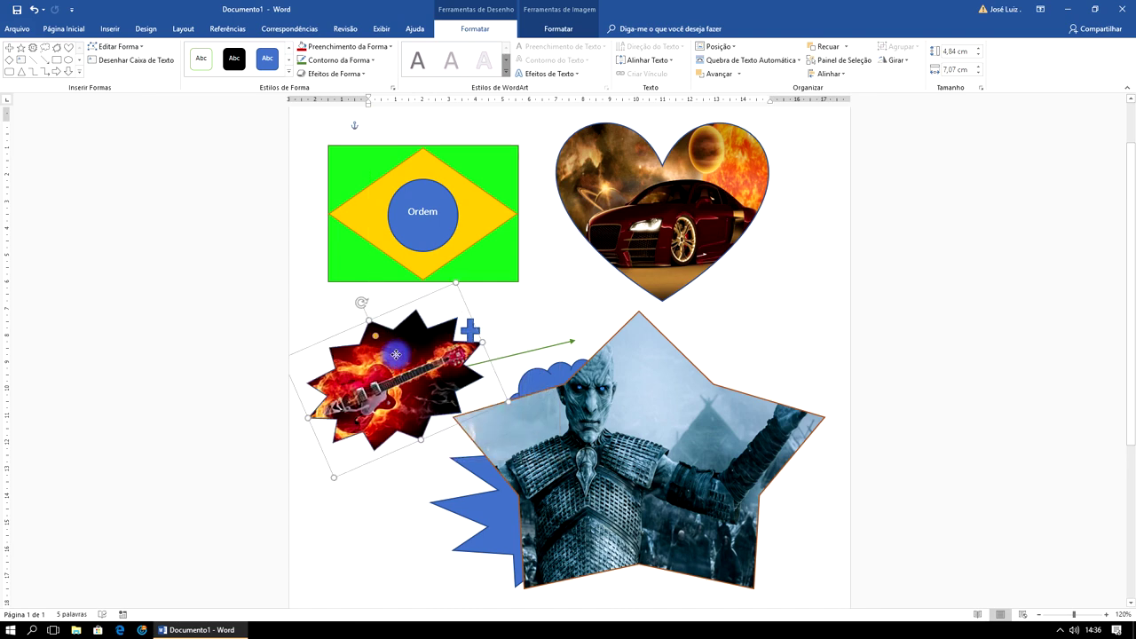
pyautogui.click(772, 293)
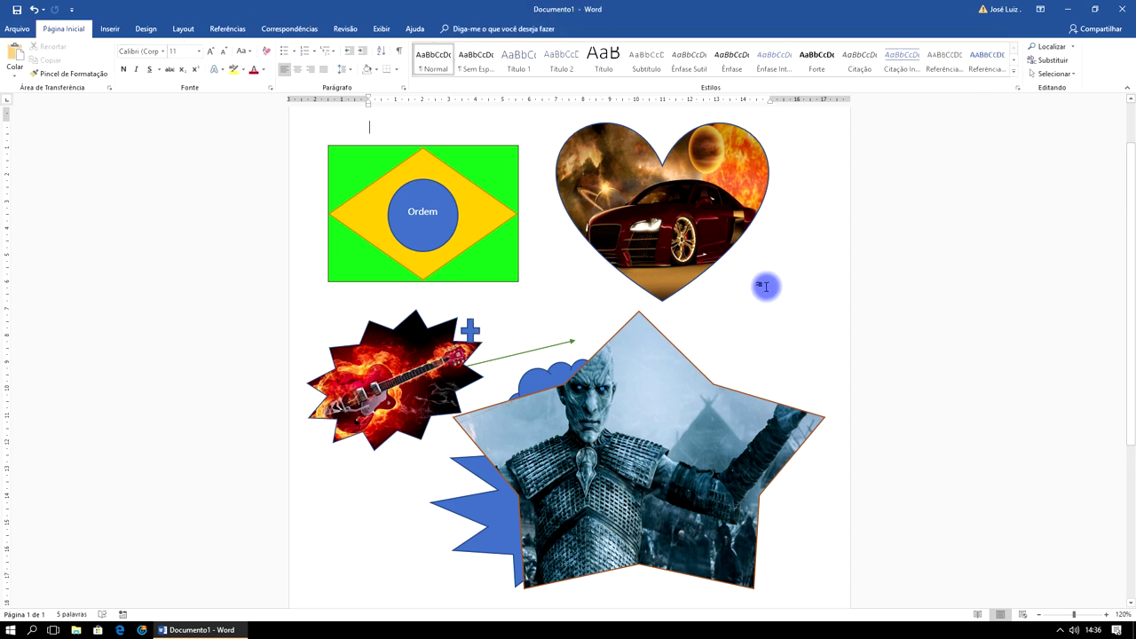
pyautogui.click(671, 389)
# Draw a Curve shape with five bend points from right of the car heart, sweeping under it to the left.
pyautogui.click(110, 29)
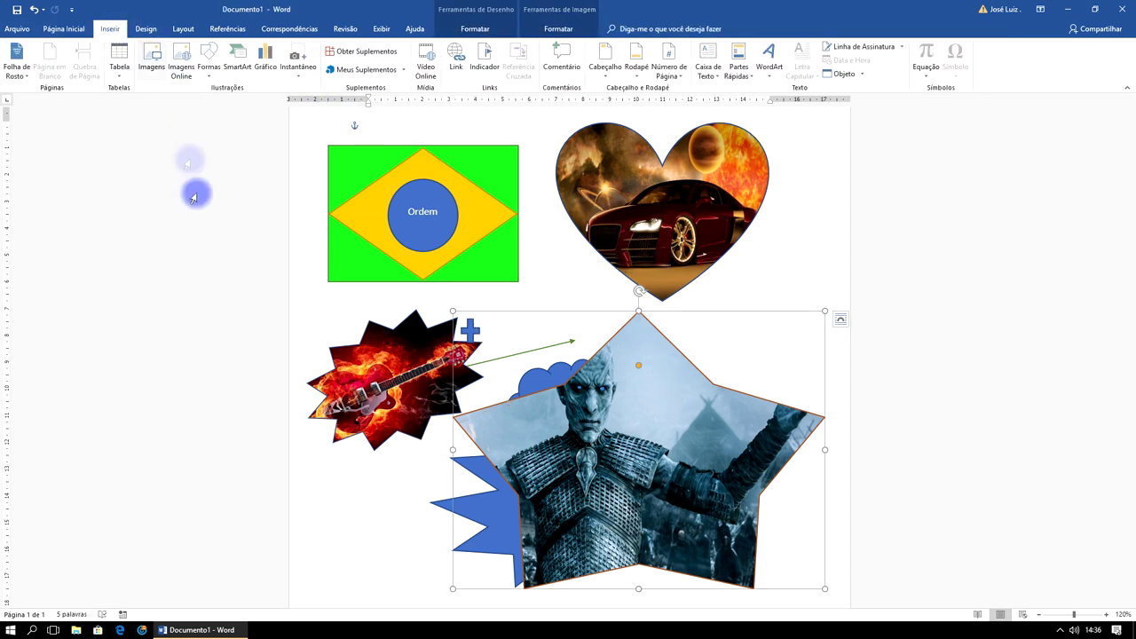
pyautogui.click(213, 81)
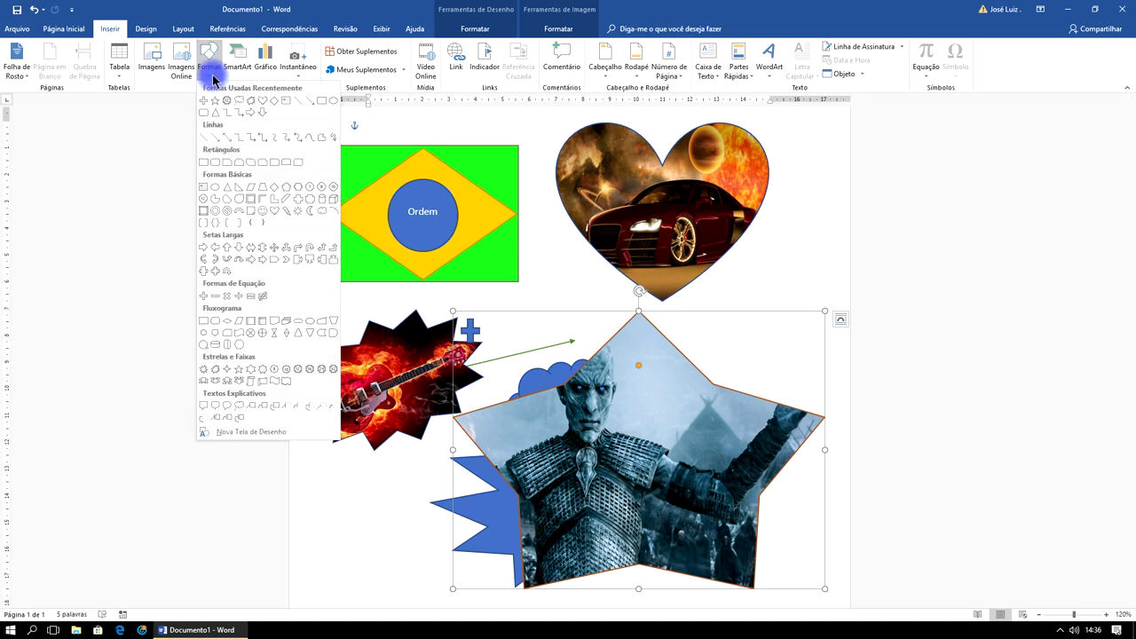
pyautogui.click(309, 141)
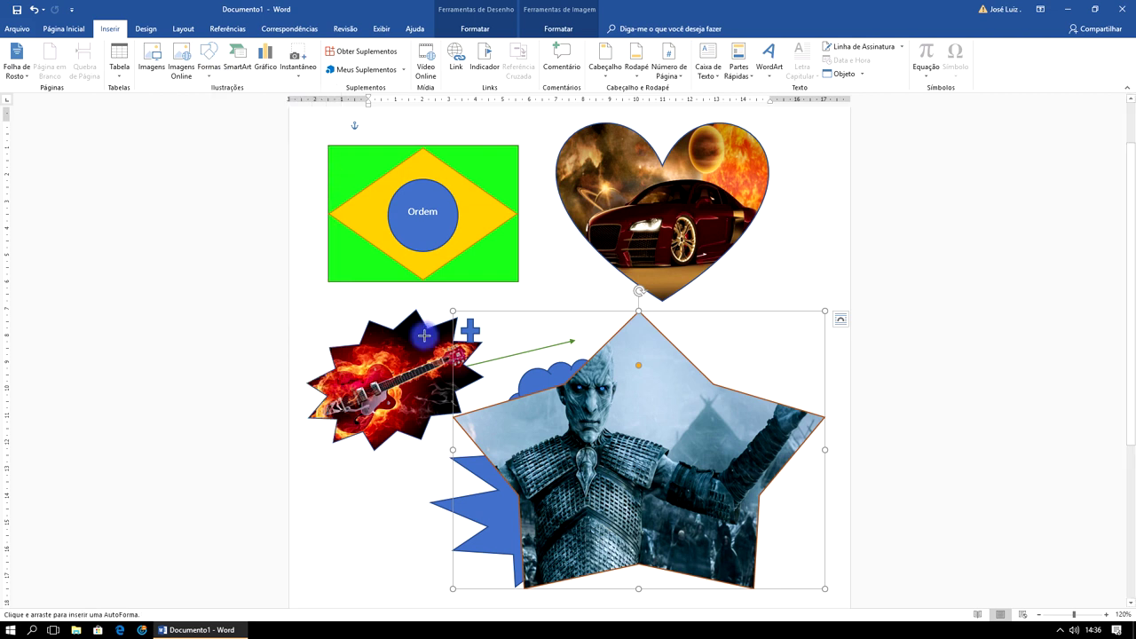
pyautogui.click(818, 211)
pyautogui.click(779, 278)
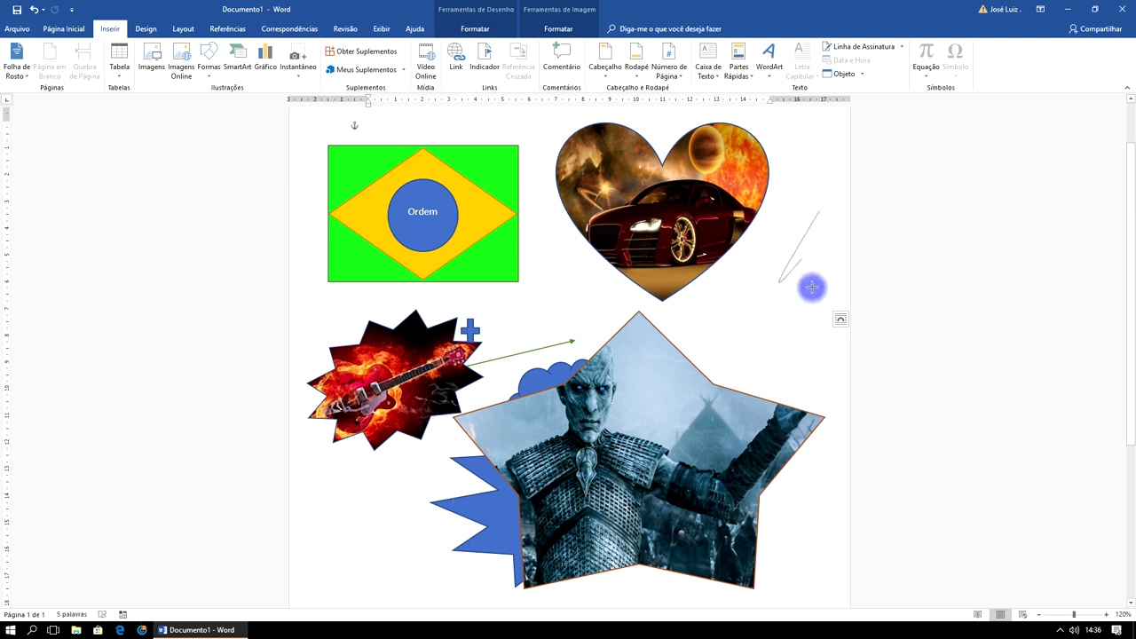
pyautogui.click(750, 264)
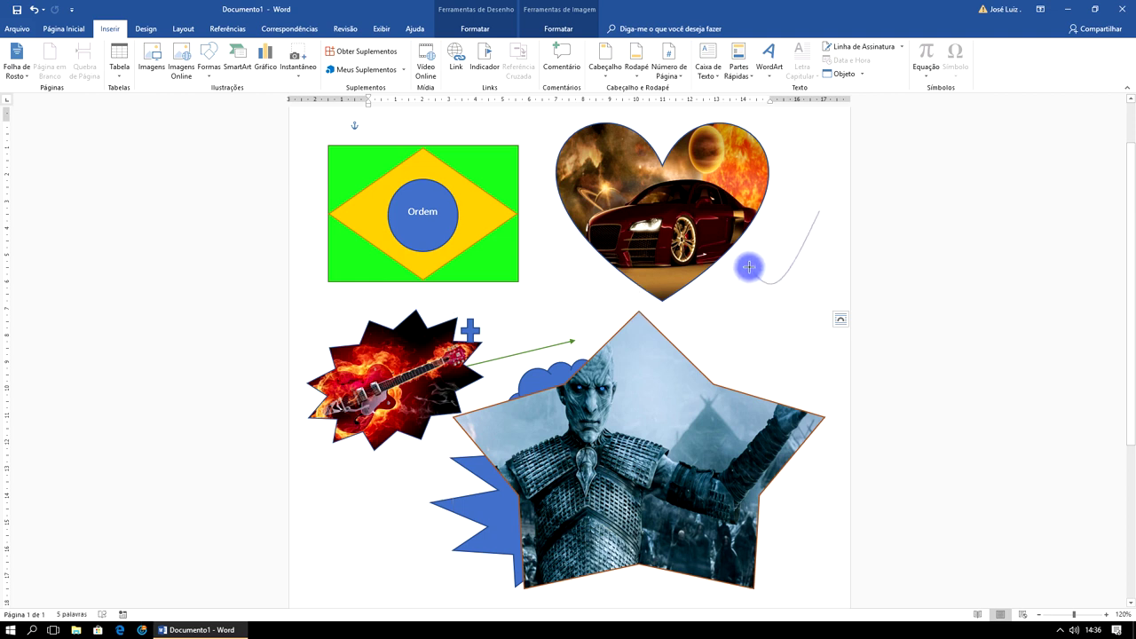
pyautogui.click(703, 317)
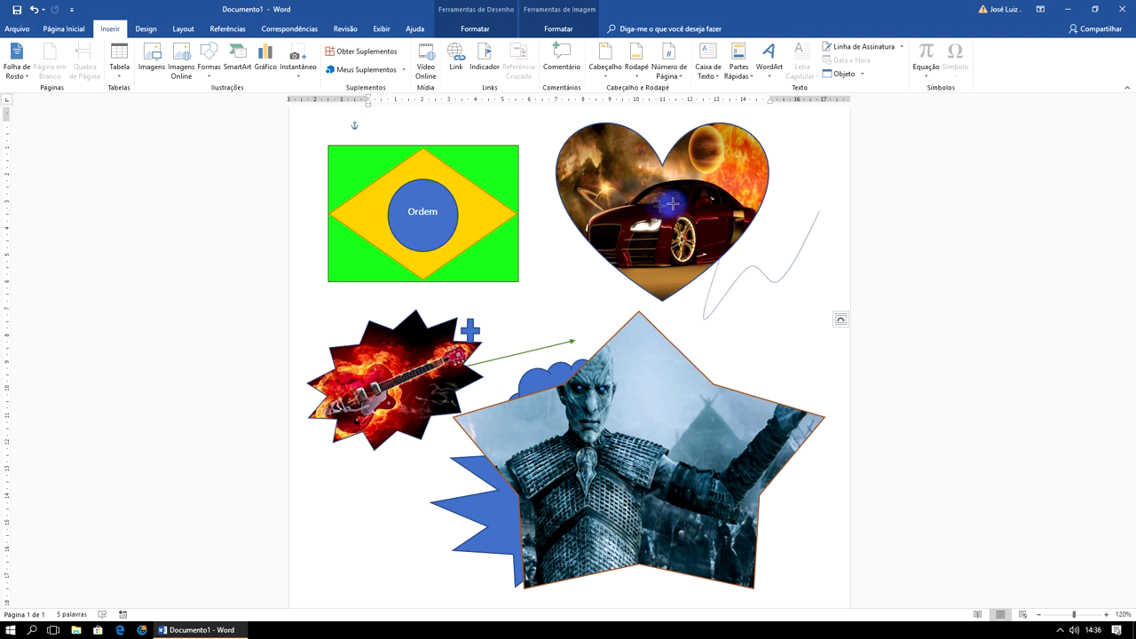
pyautogui.click(563, 281)
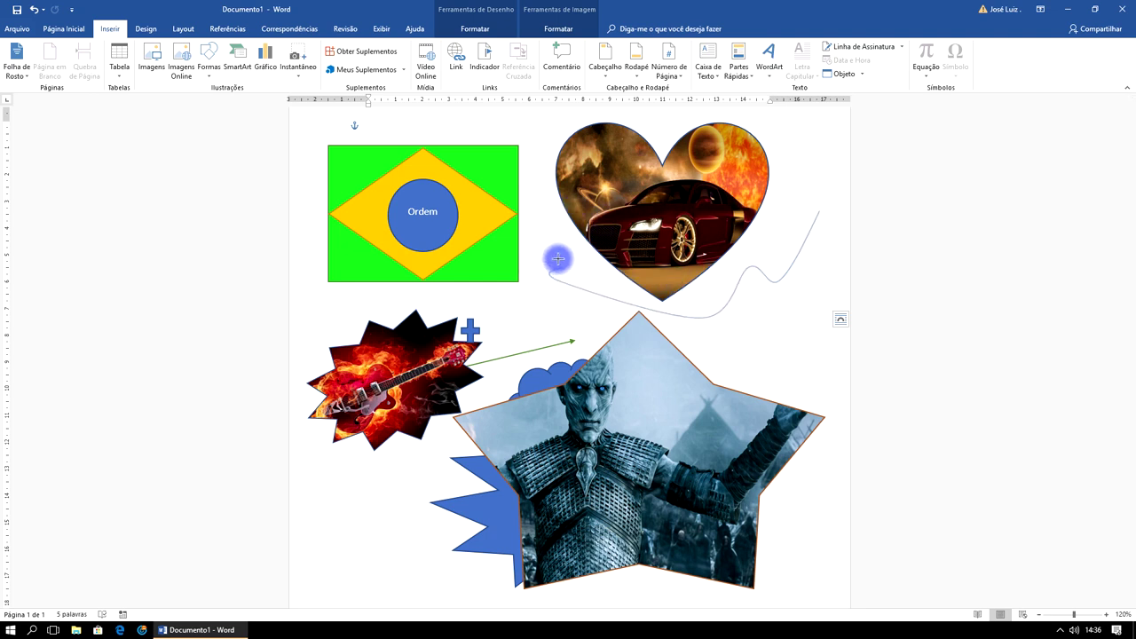
pyautogui.press('Escape')
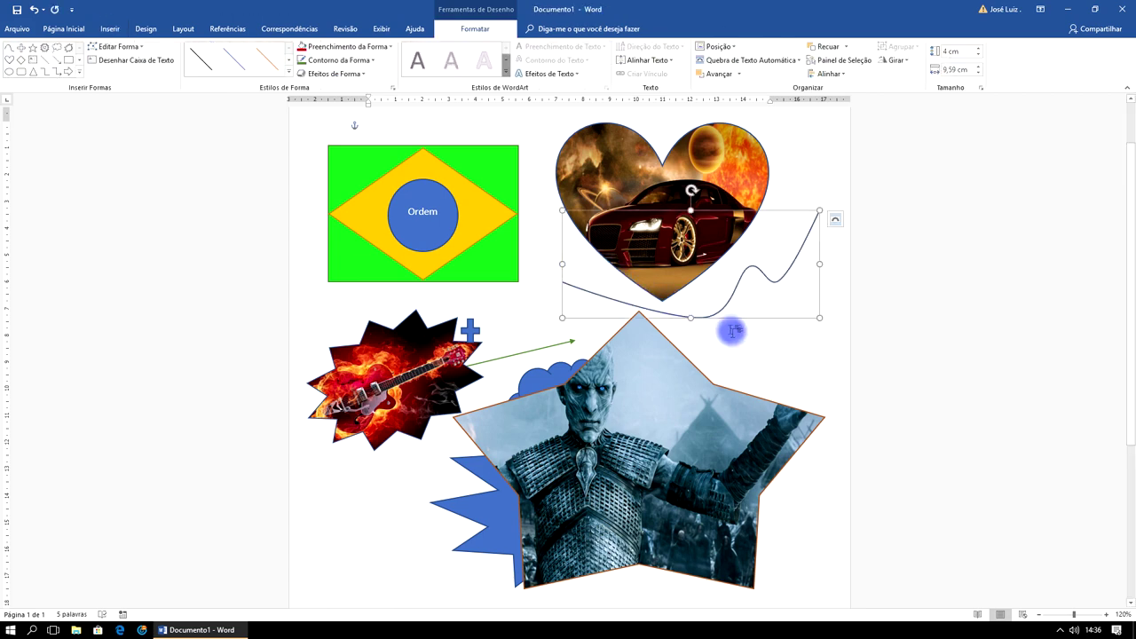
pyautogui.click(754, 344)
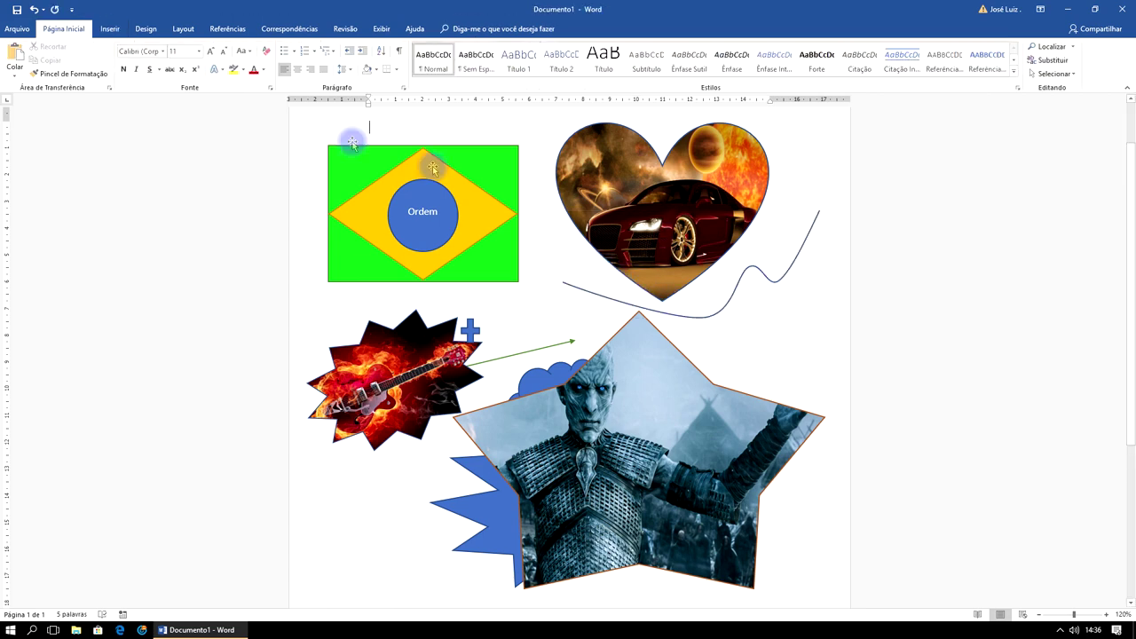
pyautogui.click(110, 28)
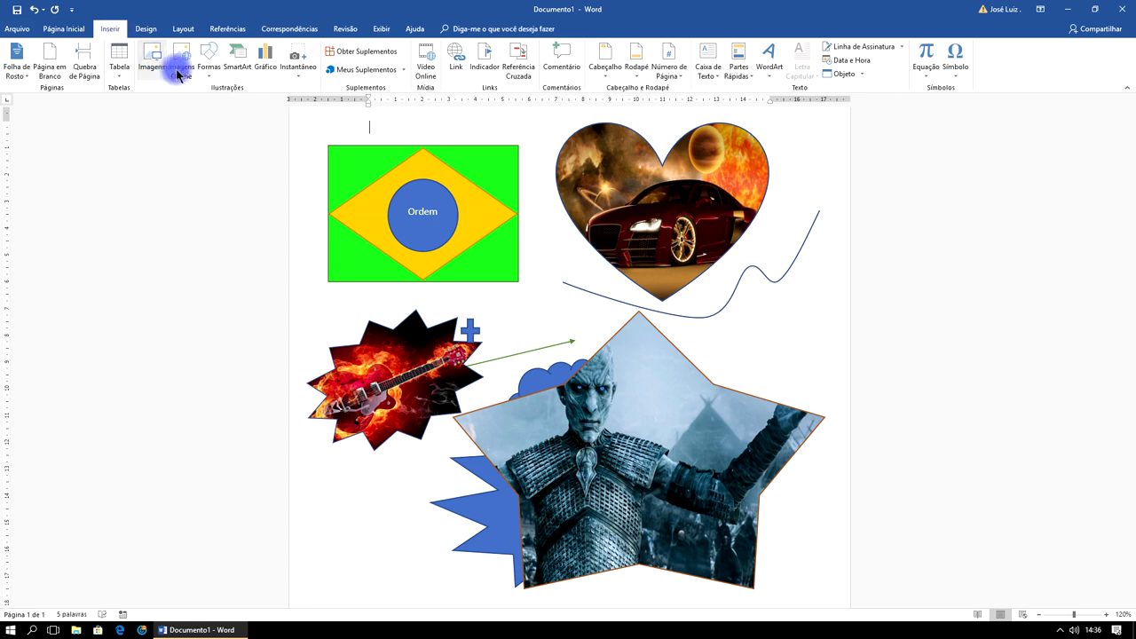
pyautogui.click(213, 71)
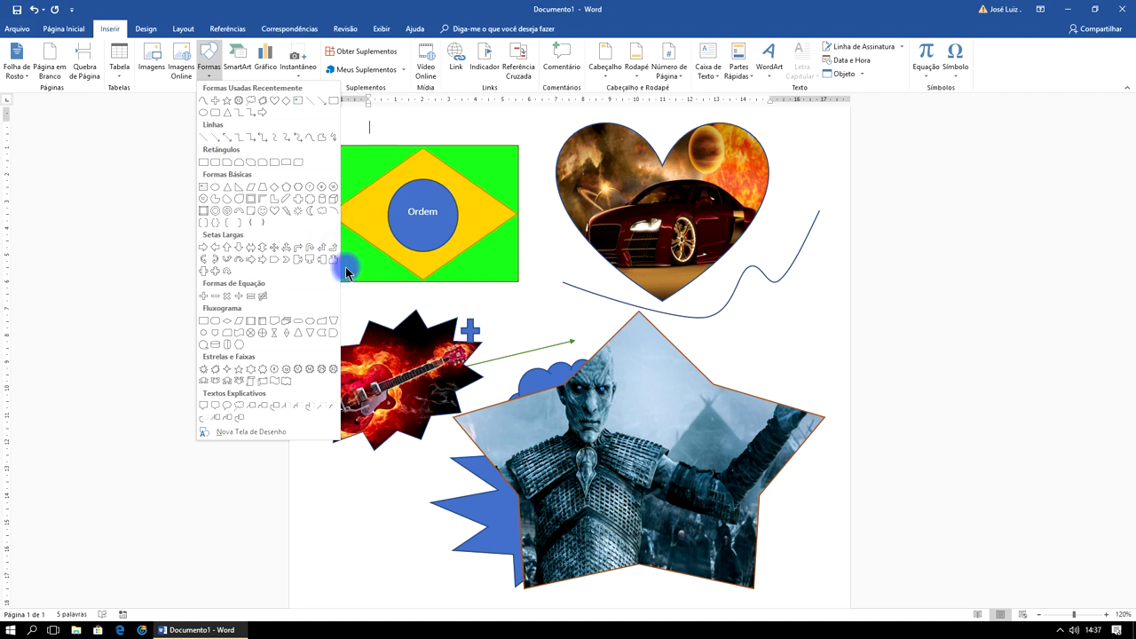
pyautogui.click(430, 307)
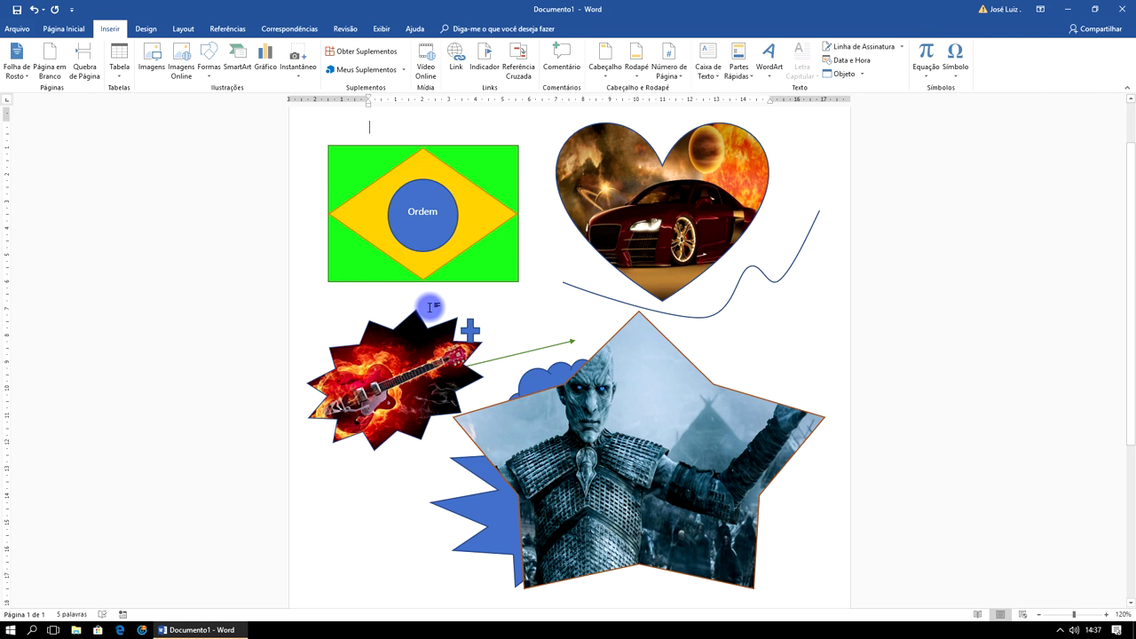